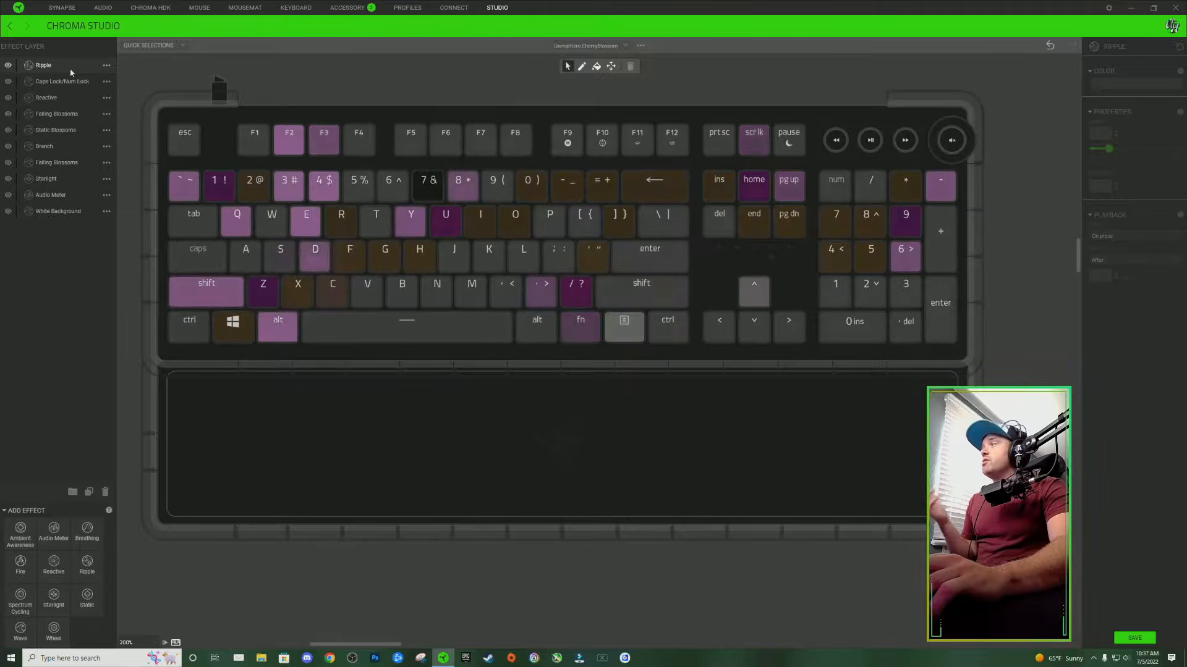
Apply a solid white (FFFFFF) ripple to the whole keyboard on the Ripple layer and save the effect.
drag(69, 65, 64, 67)
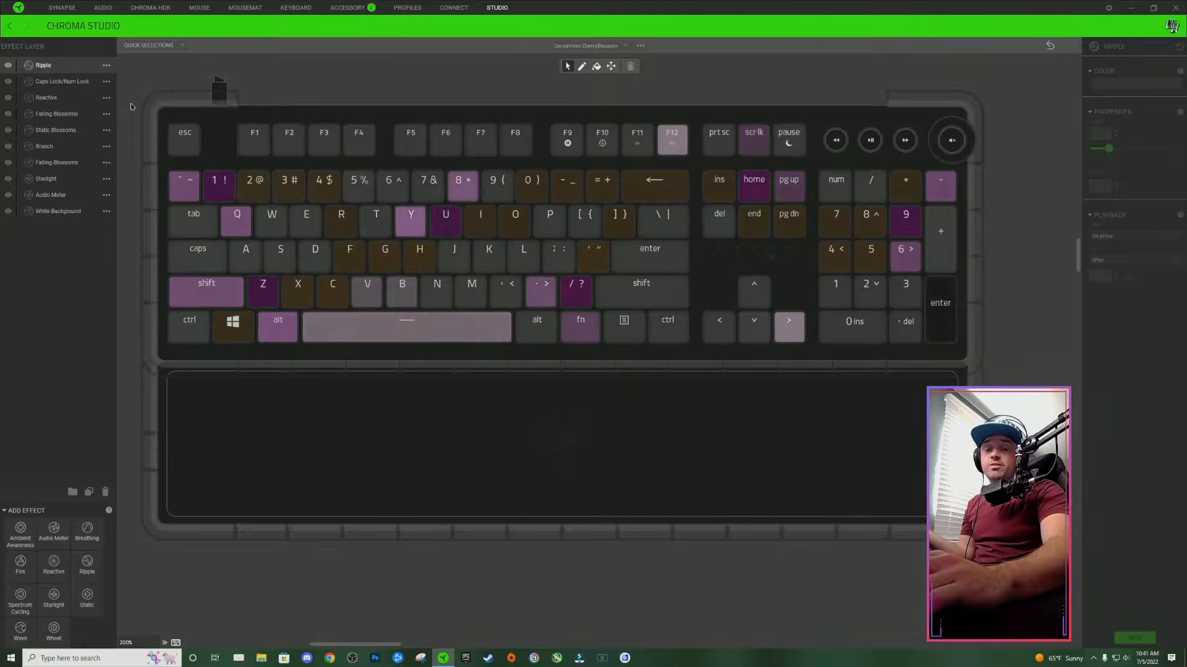
drag(139, 81, 1038, 593)
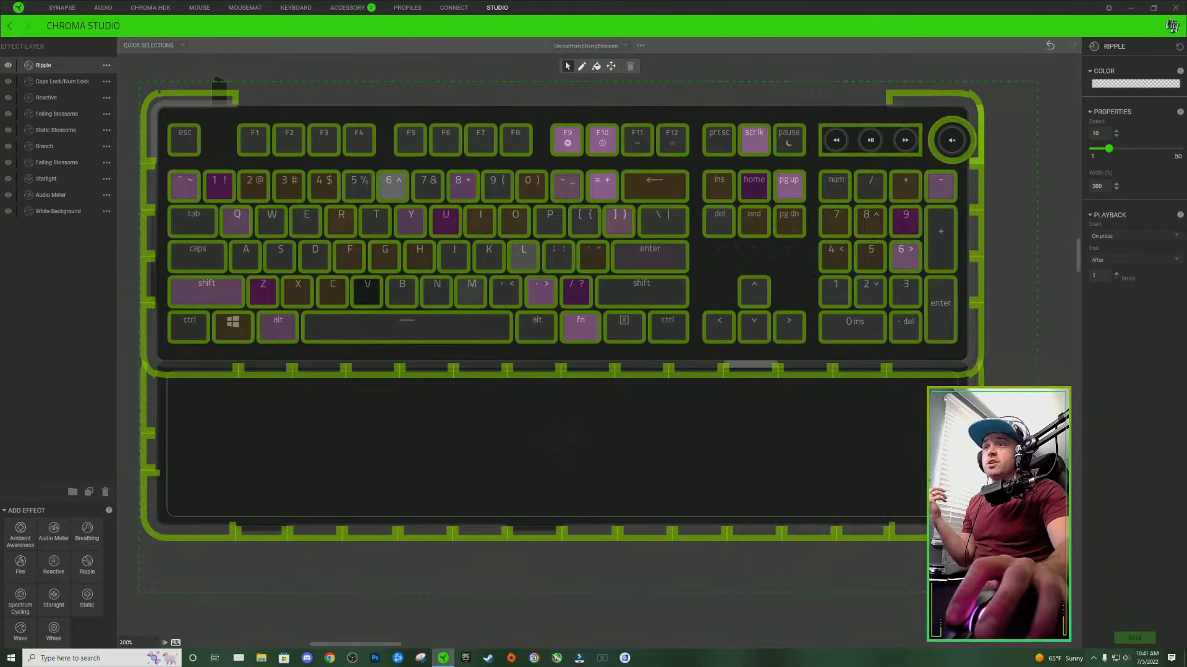
click(1117, 85)
click(1159, 111)
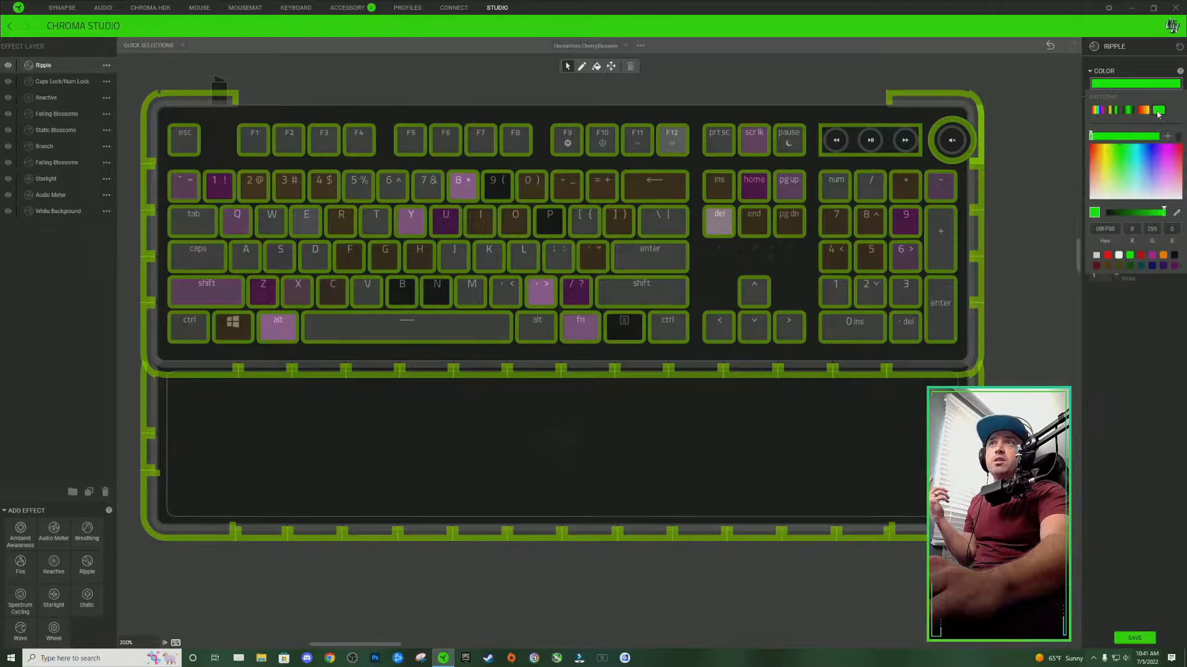
click(1119, 254)
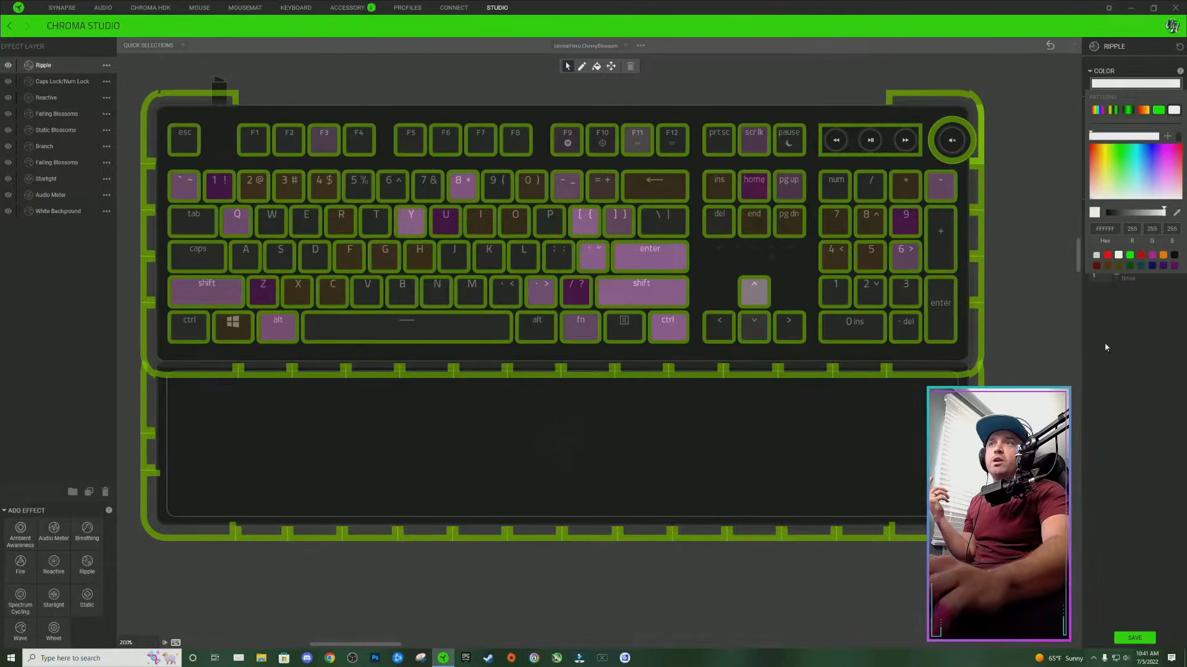
click(1134, 638)
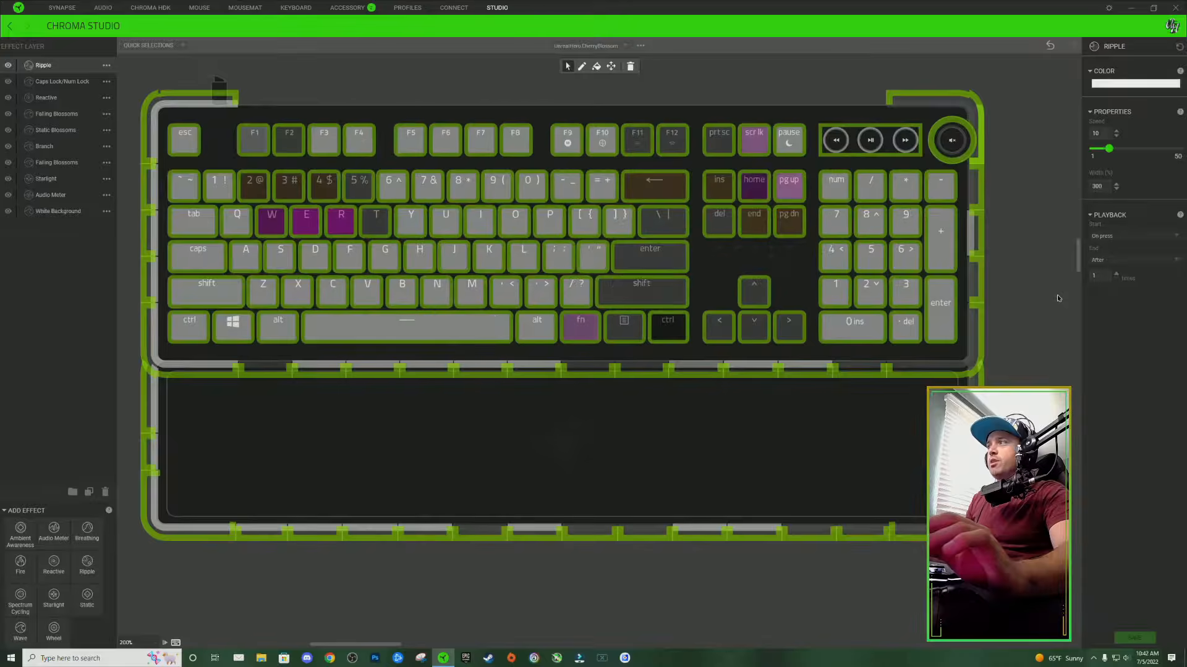
Reselect the whole keyboard on the Ripple layer and set its playback start to On selected keys.
drag(53, 71, 69, 222)
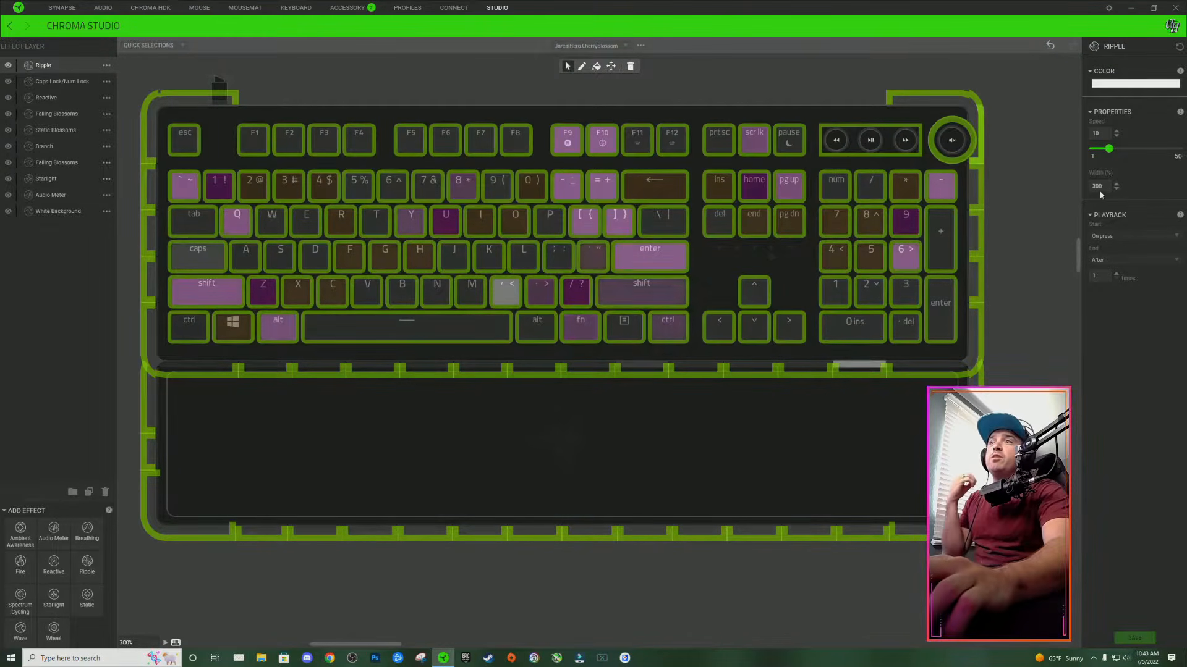
click(1038, 149)
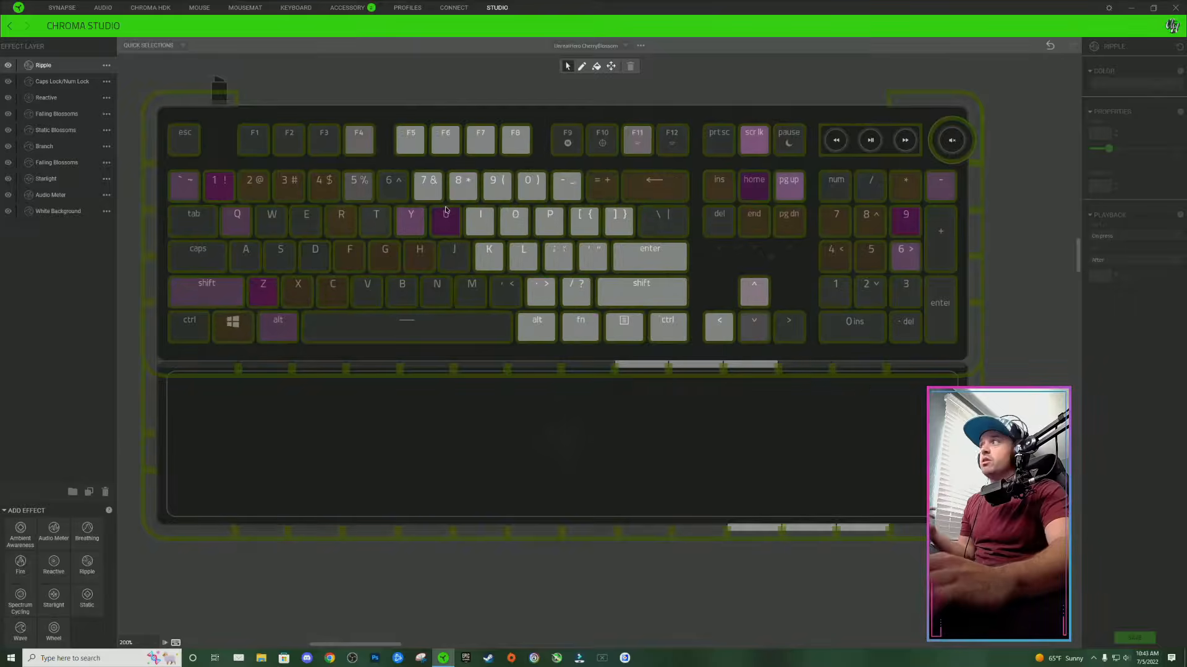
drag(131, 87, 1013, 553)
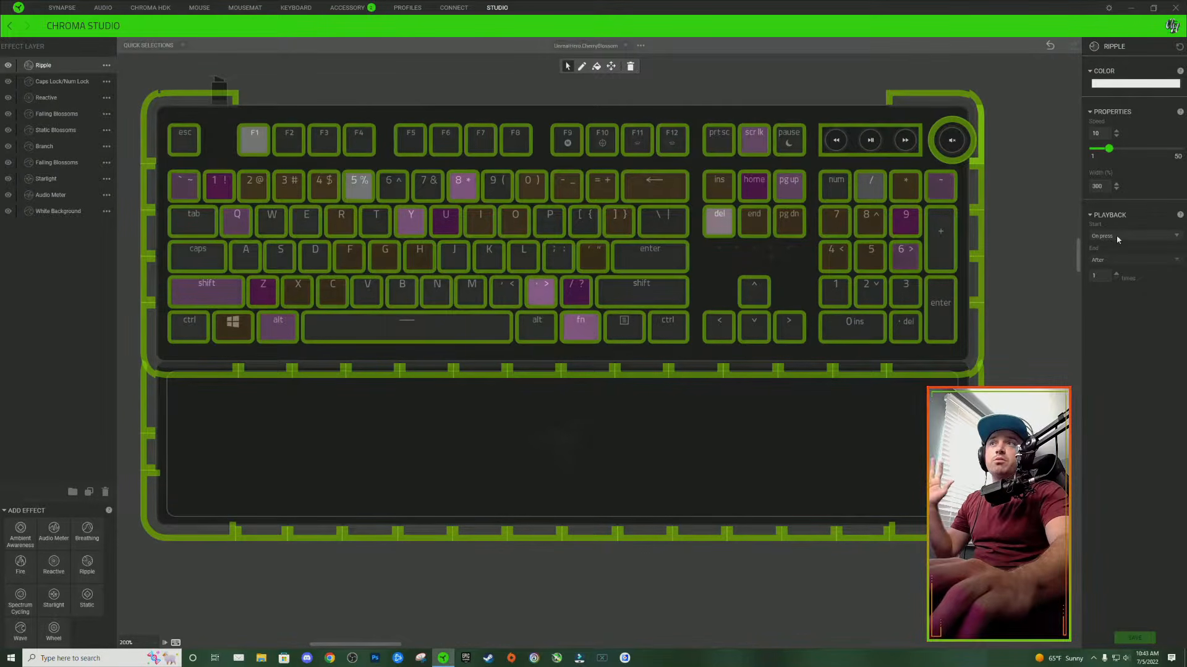
click(1119, 238)
click(1125, 270)
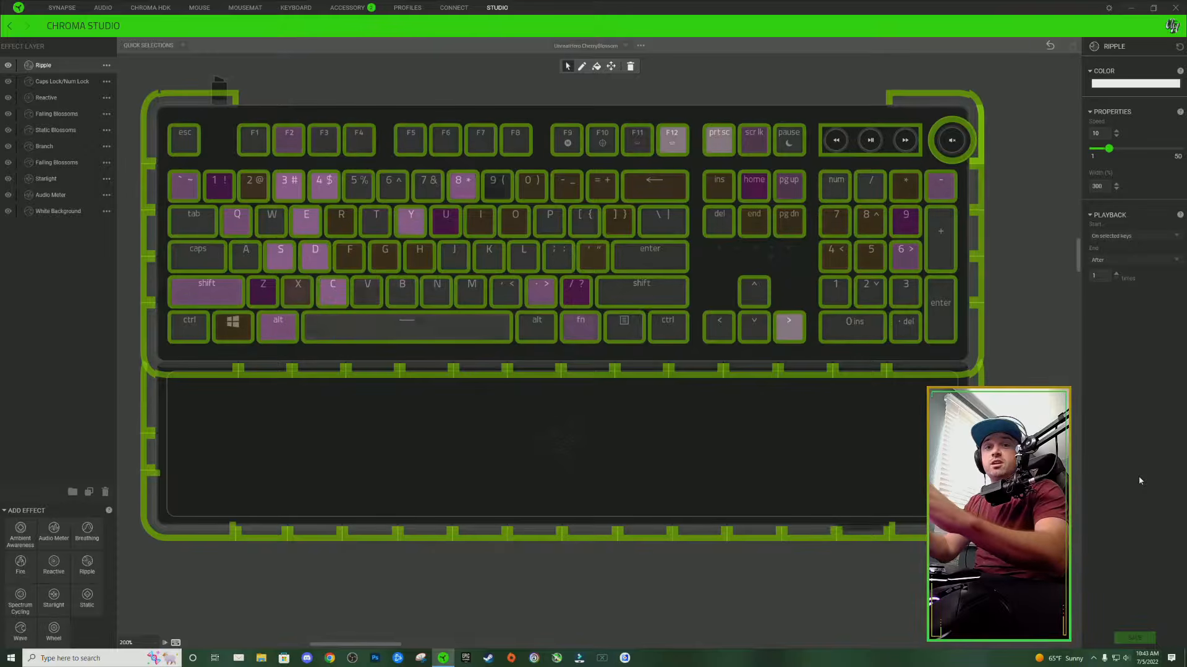
click(1013, 130)
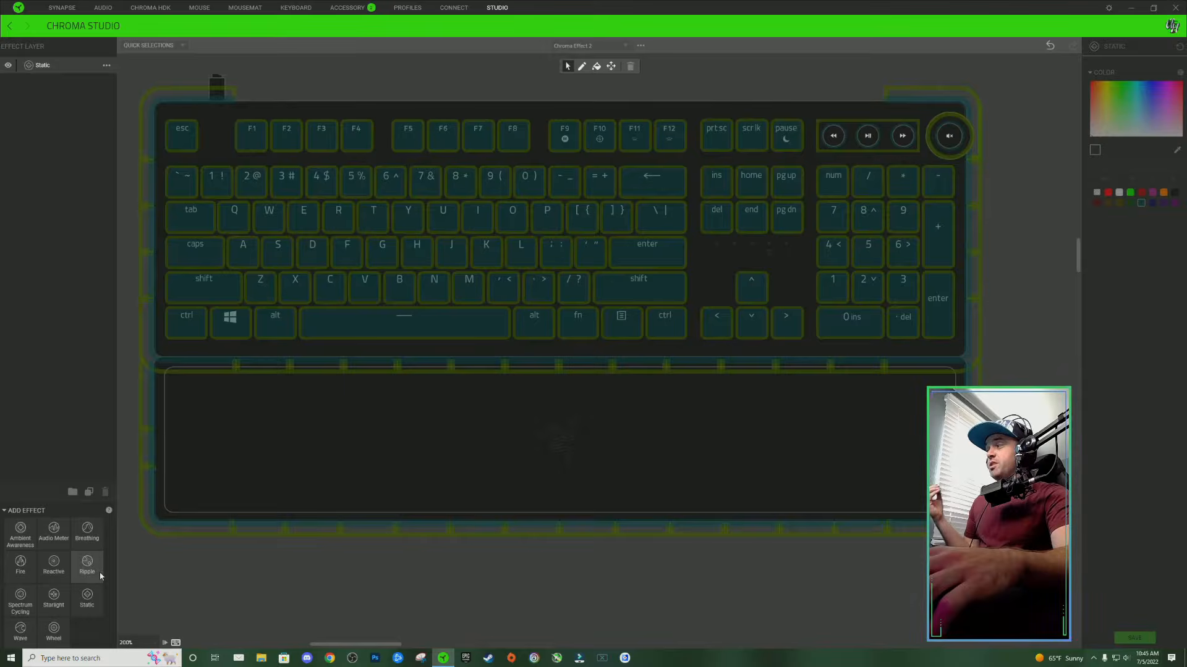
Add a Ripple layer over the whole keyboard in Chroma Effect 2 with a red-to-green gradient, and save it.
drag(125, 578, 307, 462)
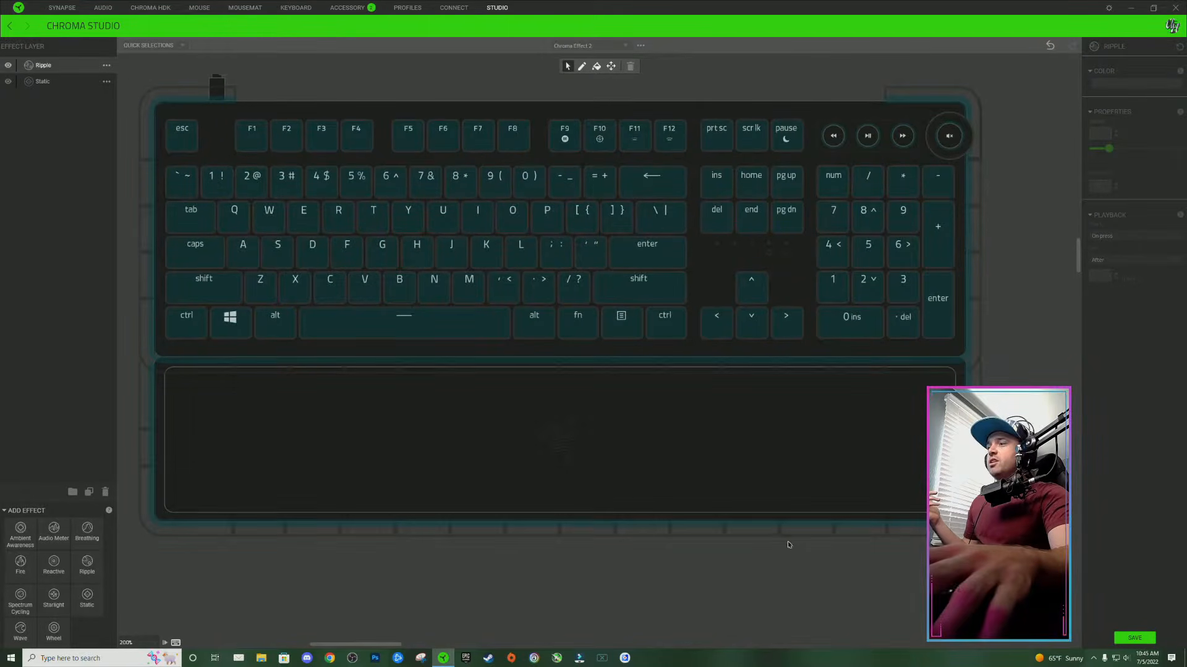
drag(911, 516, 123, 94)
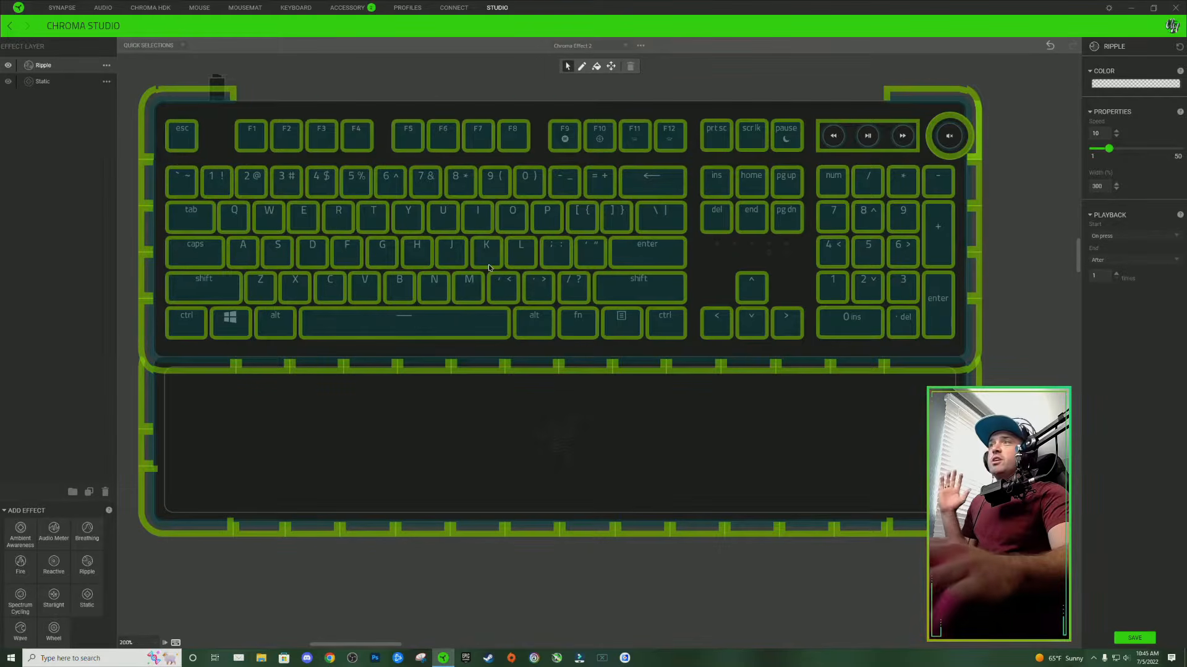
click(1131, 85)
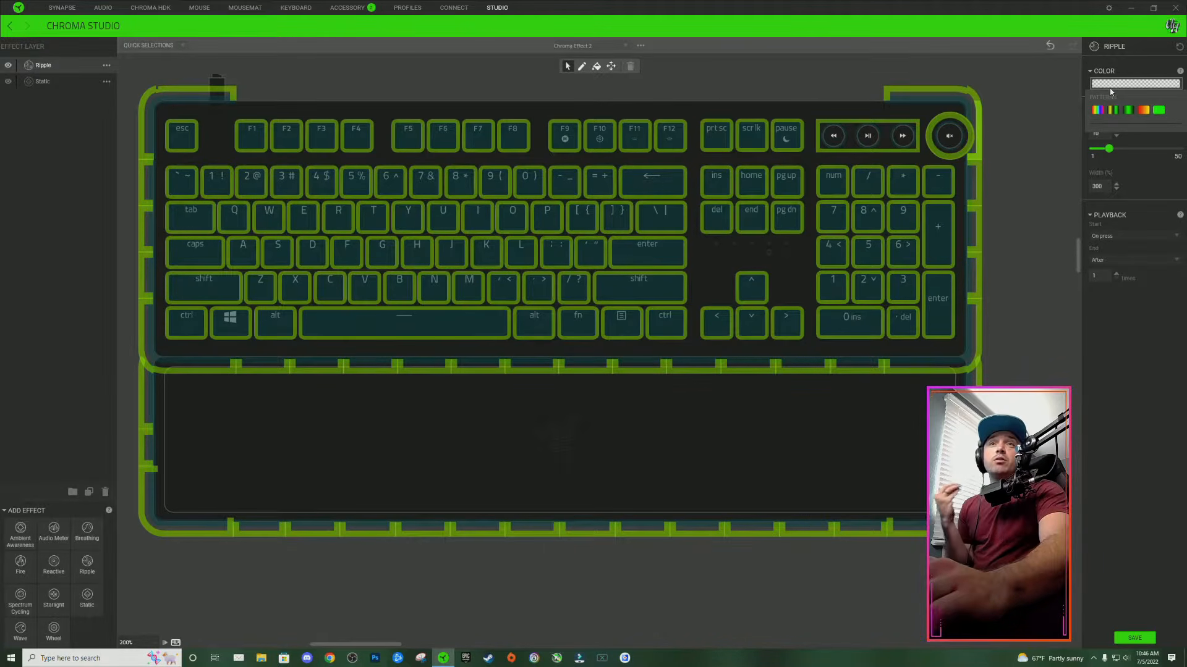
click(1143, 110)
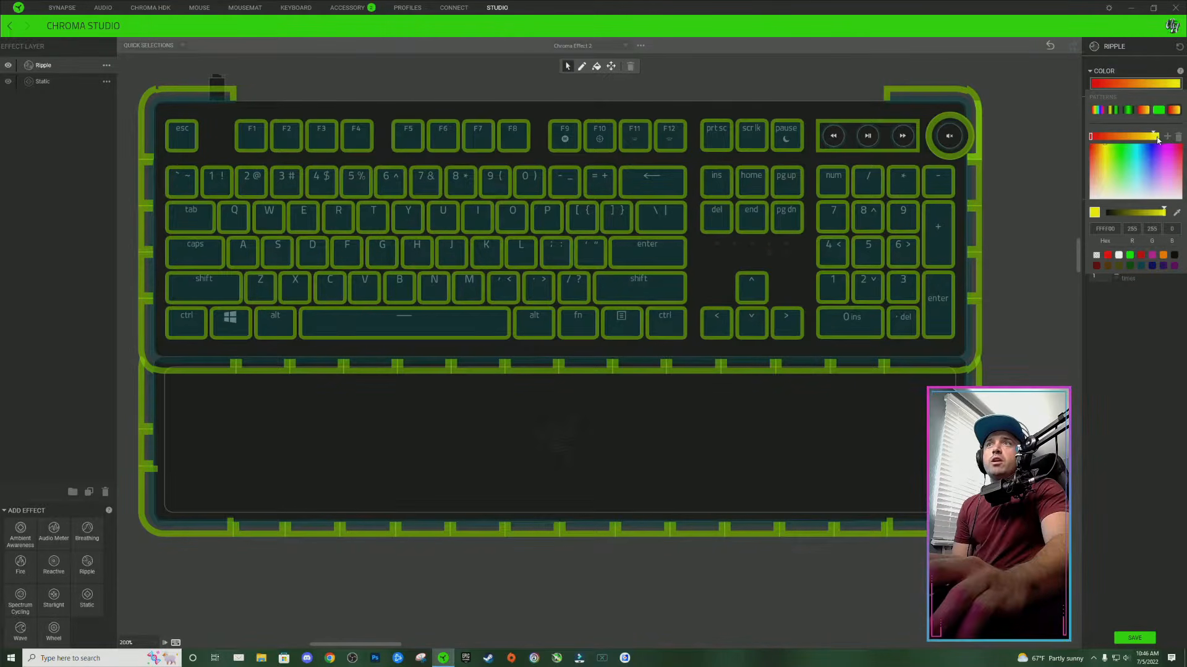
click(1157, 140)
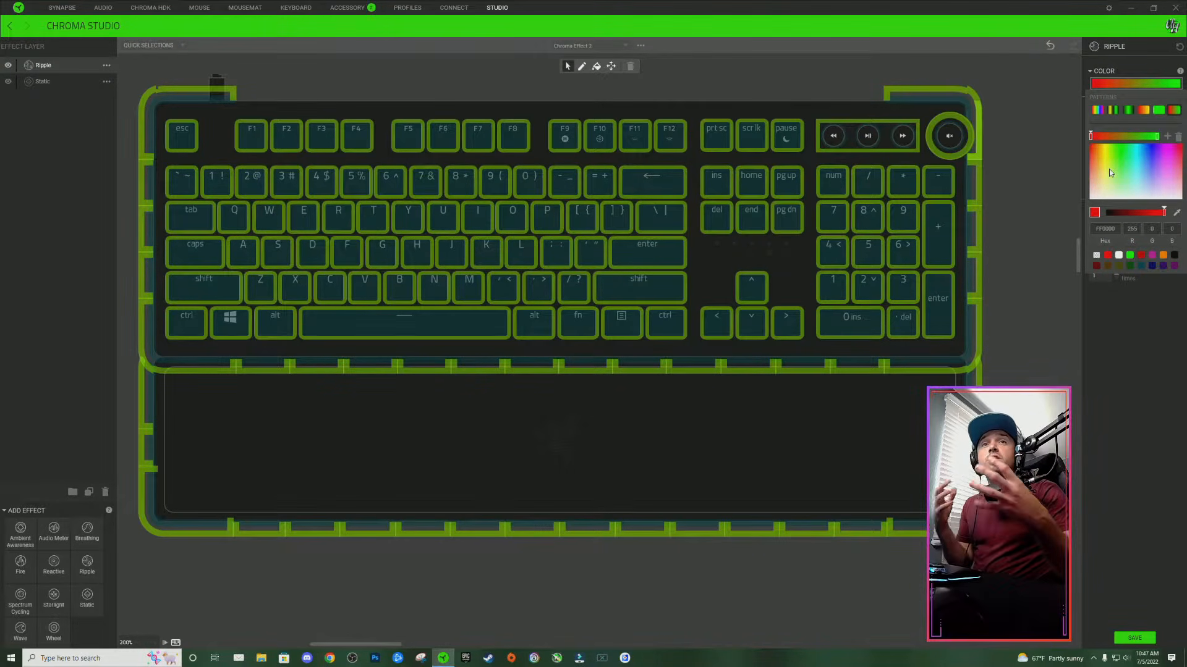
click(1134, 637)
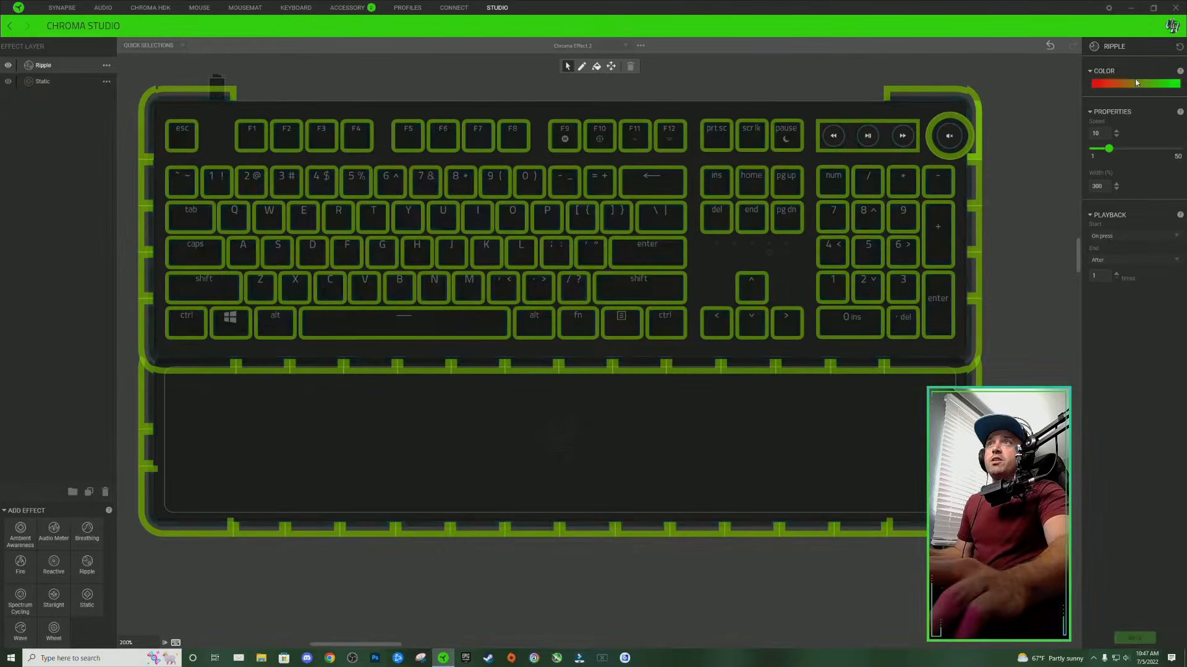
Move the ripple gradient's green stop close to the red stop and save the effect.
click(1133, 84)
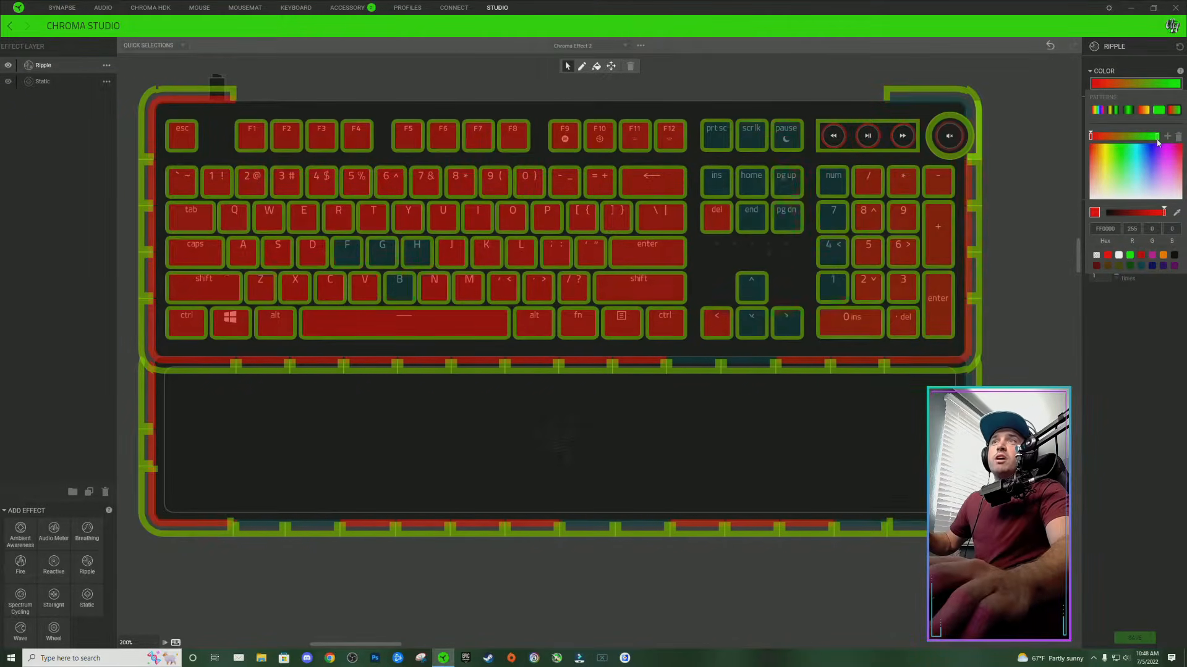
drag(1158, 137, 1112, 137)
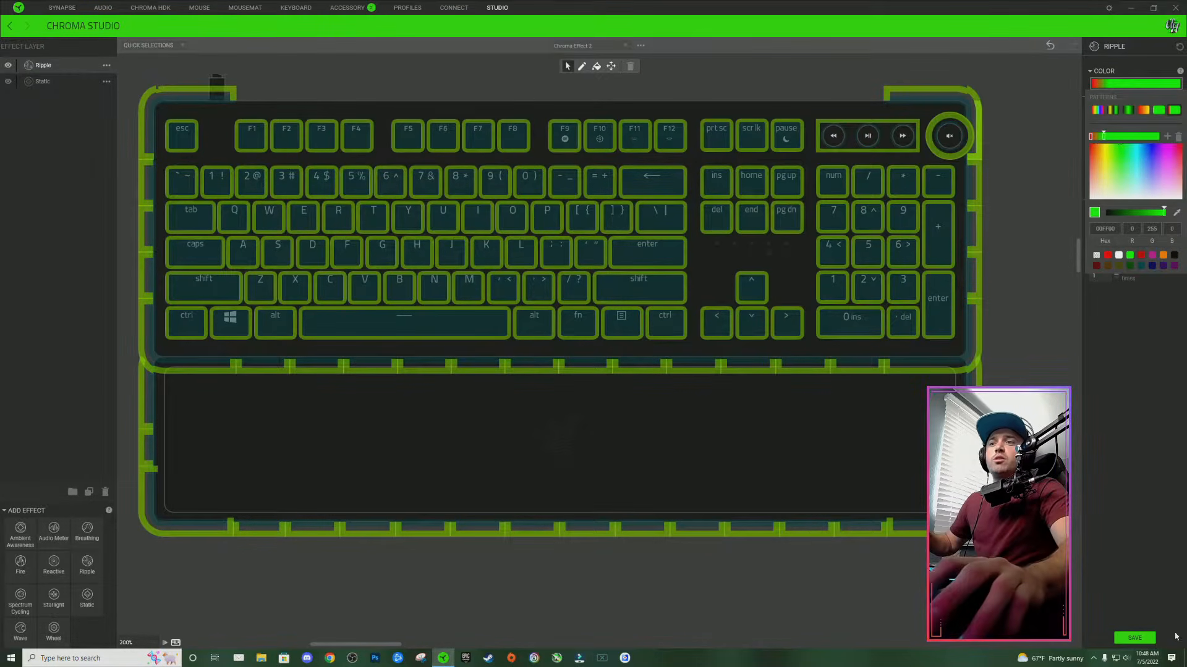
click(1145, 649)
Make the ripple gradient's green stop transparent and move it right beside the red stop.
click(1141, 86)
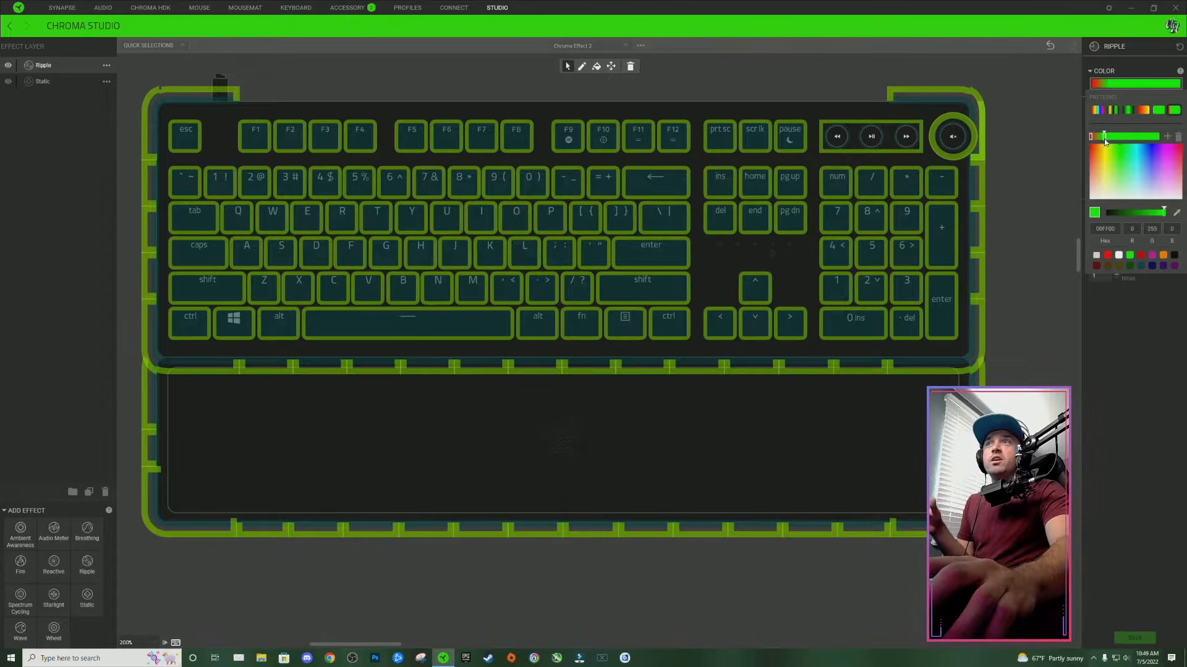
click(1096, 255)
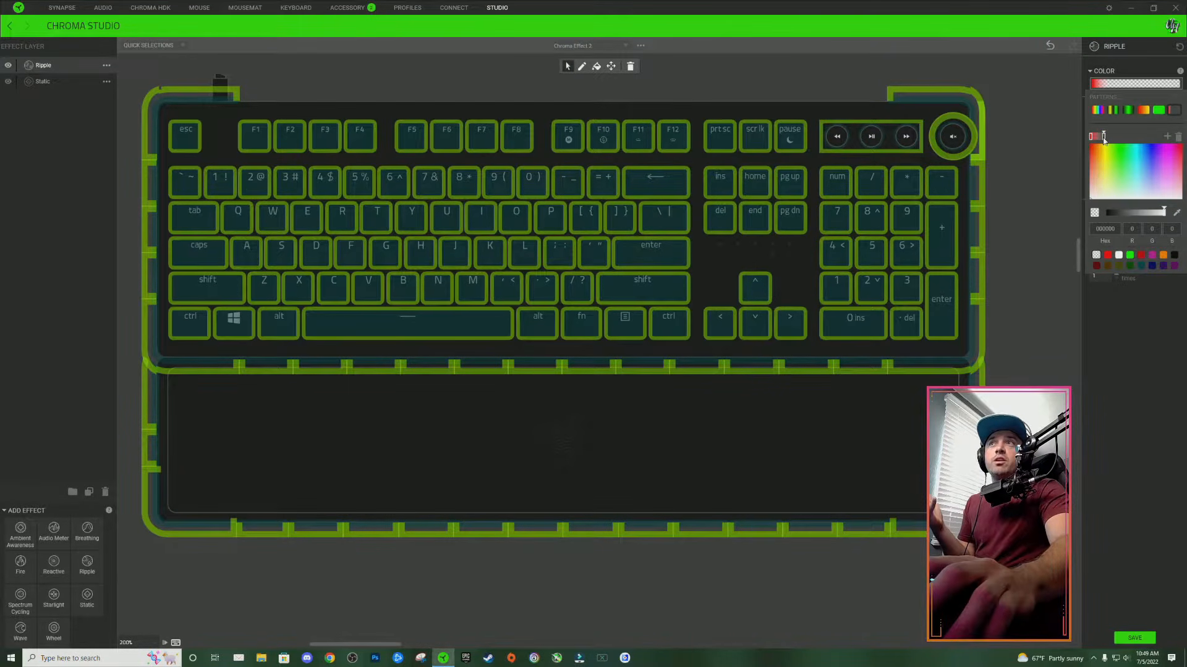
drag(1104, 138, 1101, 139)
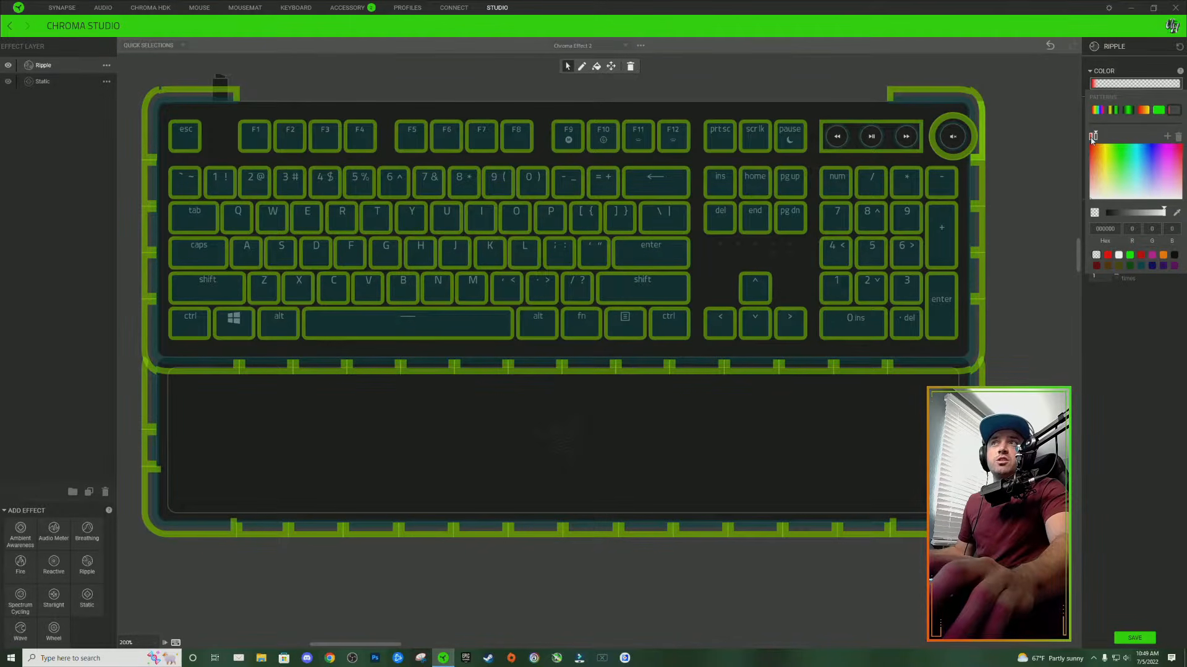
click(1152, 486)
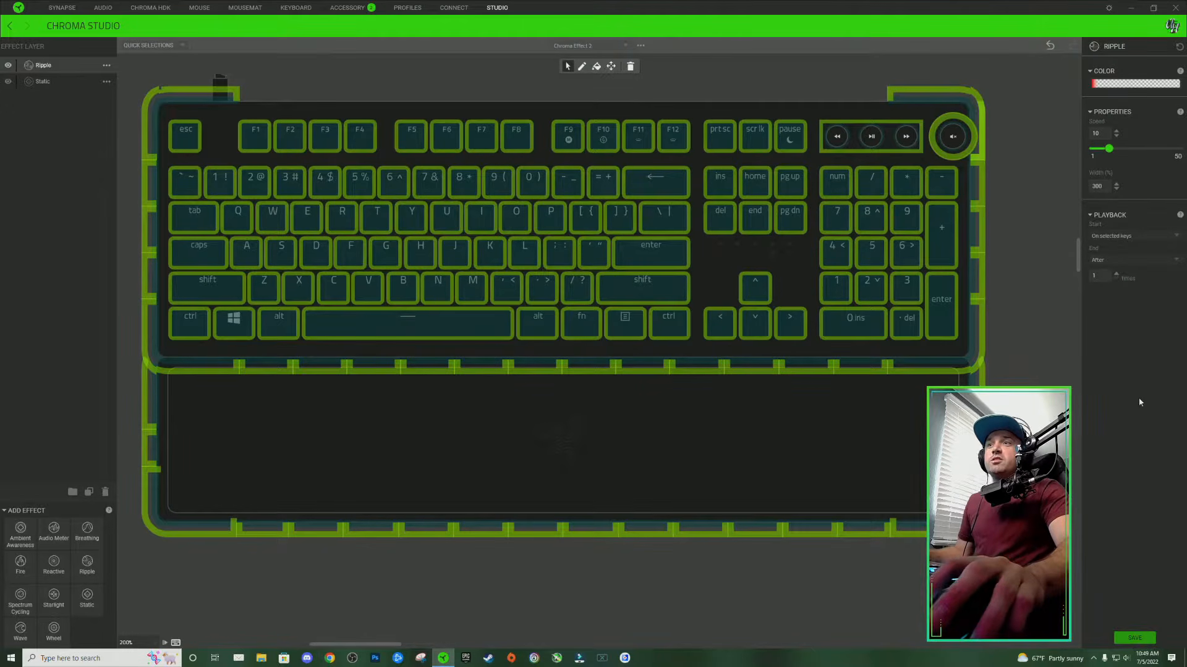
click(1123, 84)
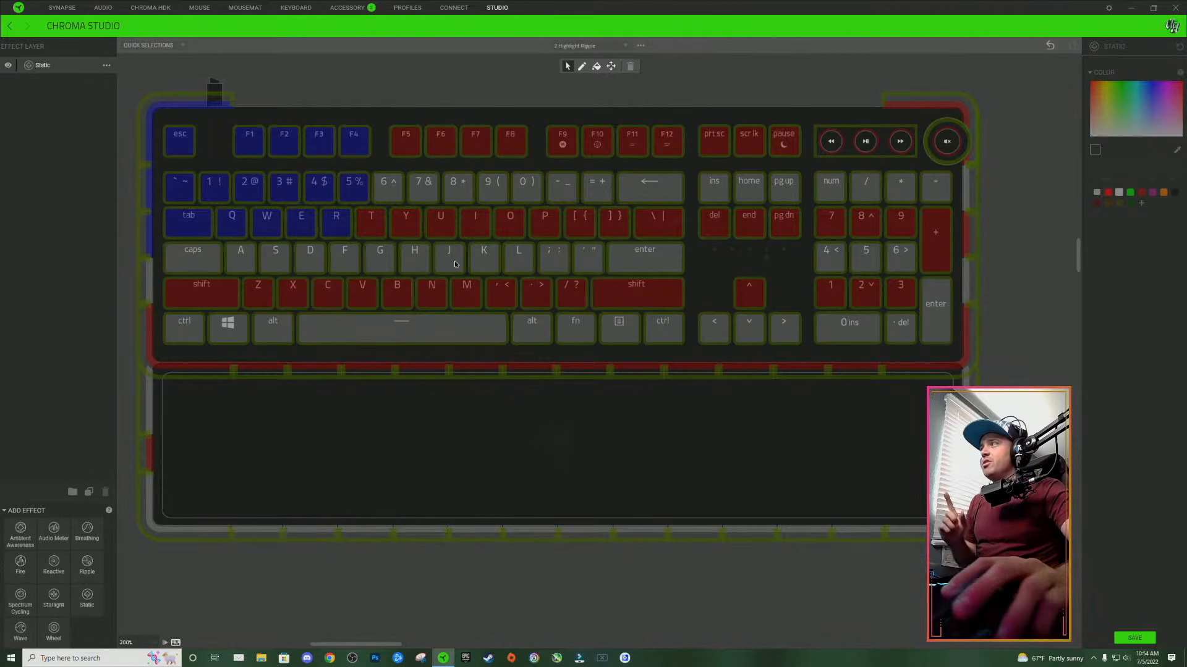
Adjust the brightness of the blue key group on the Static layer to the shade 020694.
click(357, 189)
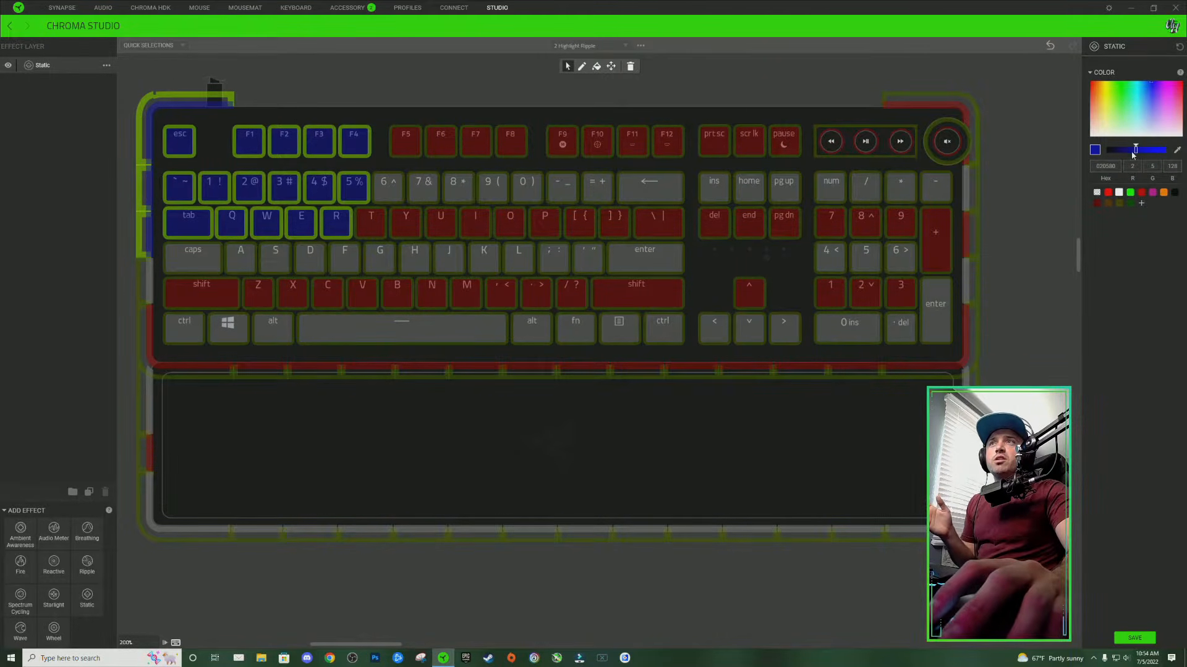
drag(1136, 153, 1134, 153)
click(1109, 153)
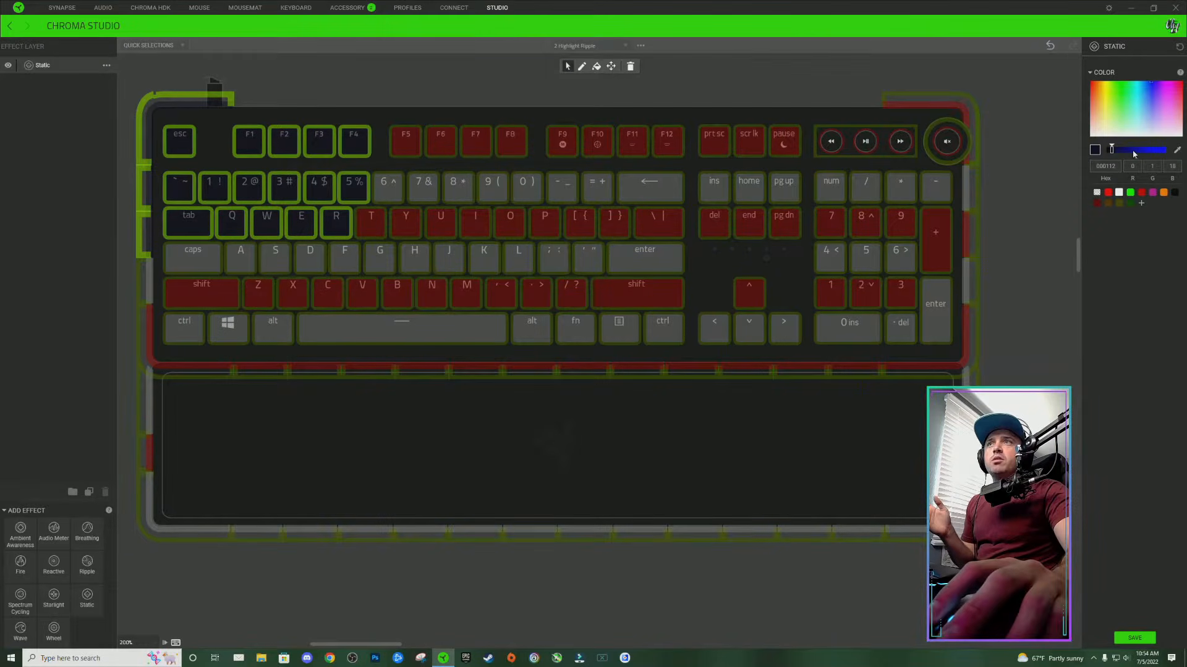
click(1135, 154)
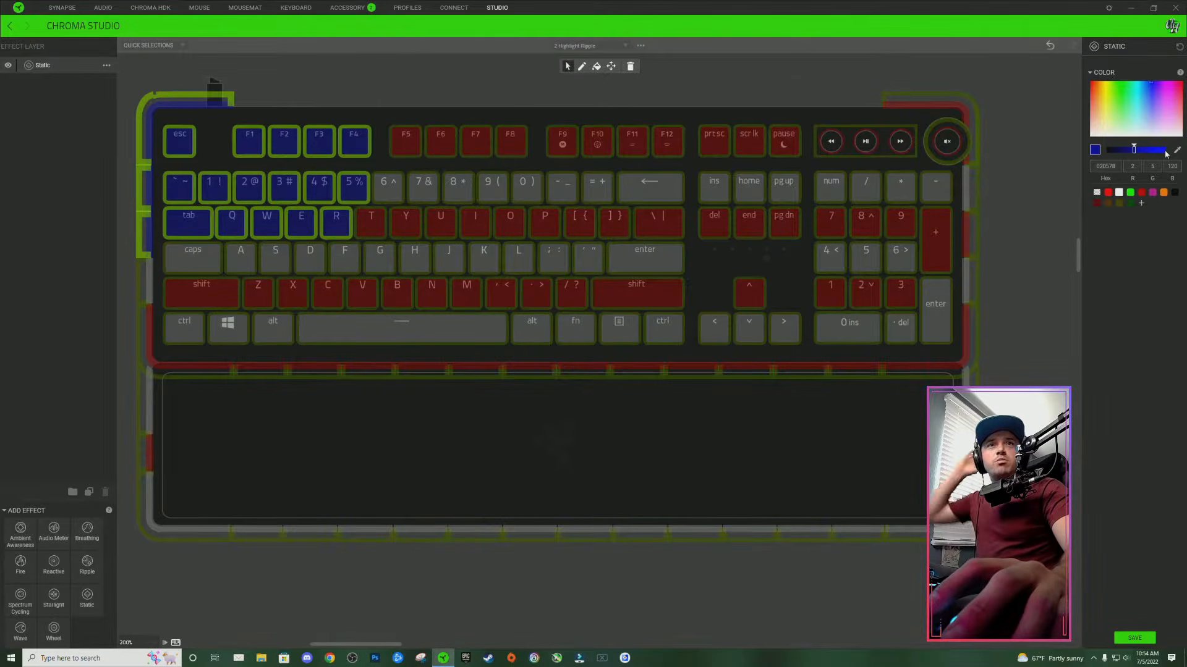
click(1140, 149)
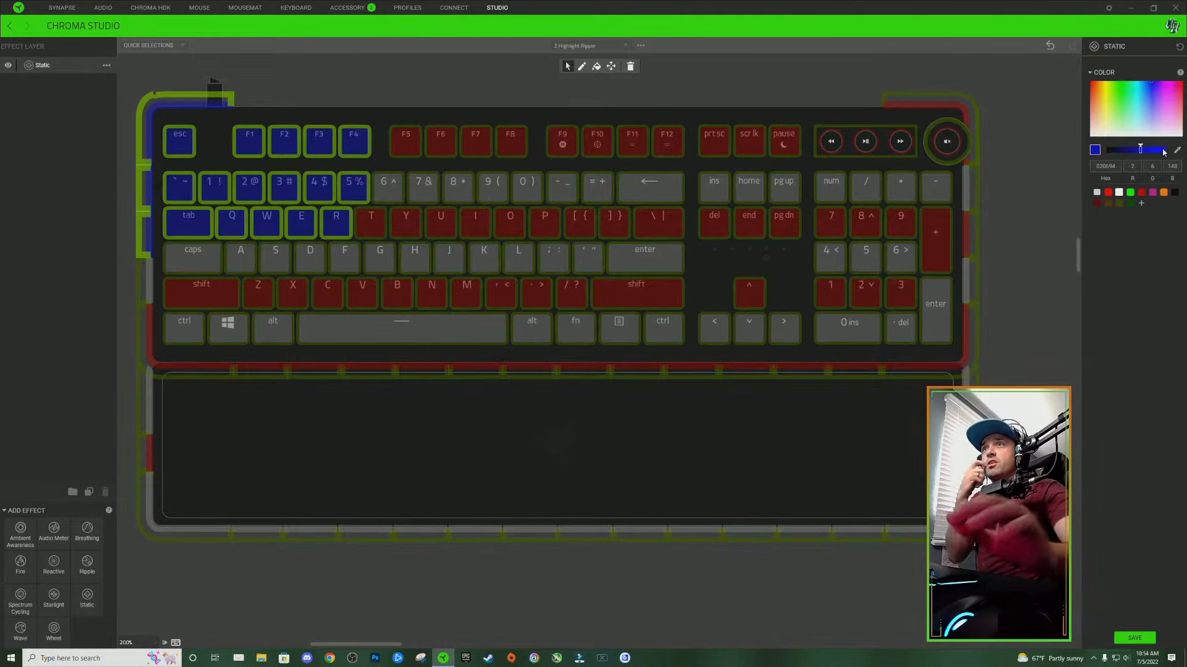
Store the static blue, red and gray key colors as custom color swatches.
click(1140, 204)
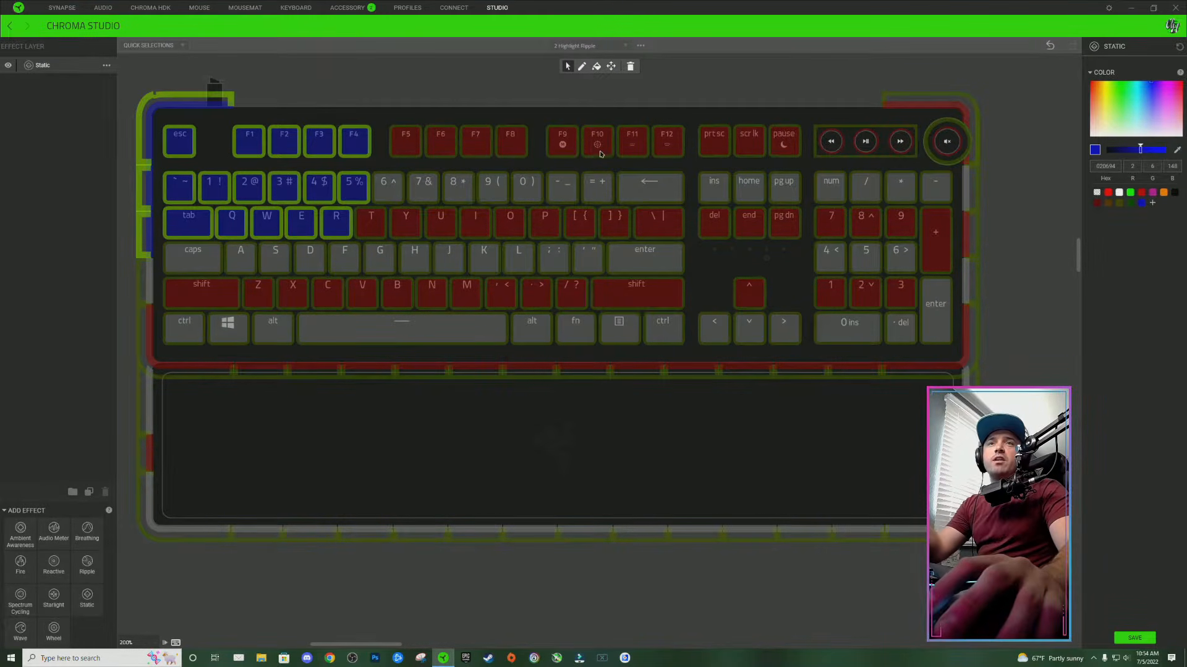
click(406, 141)
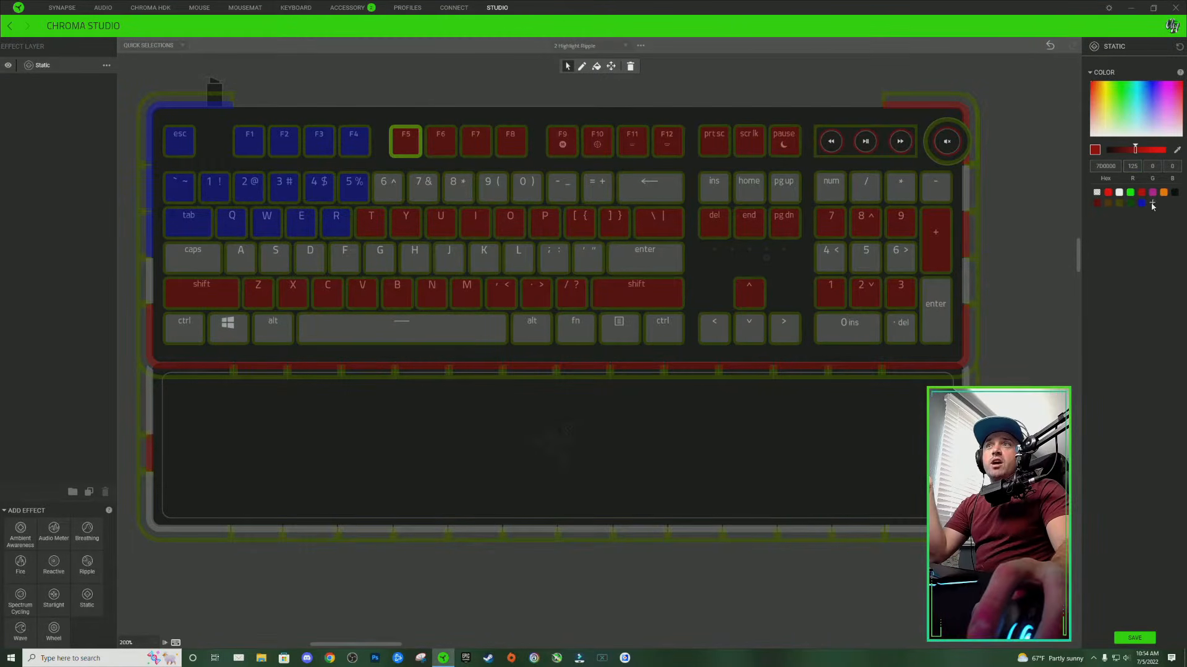
click(518, 257)
click(1163, 203)
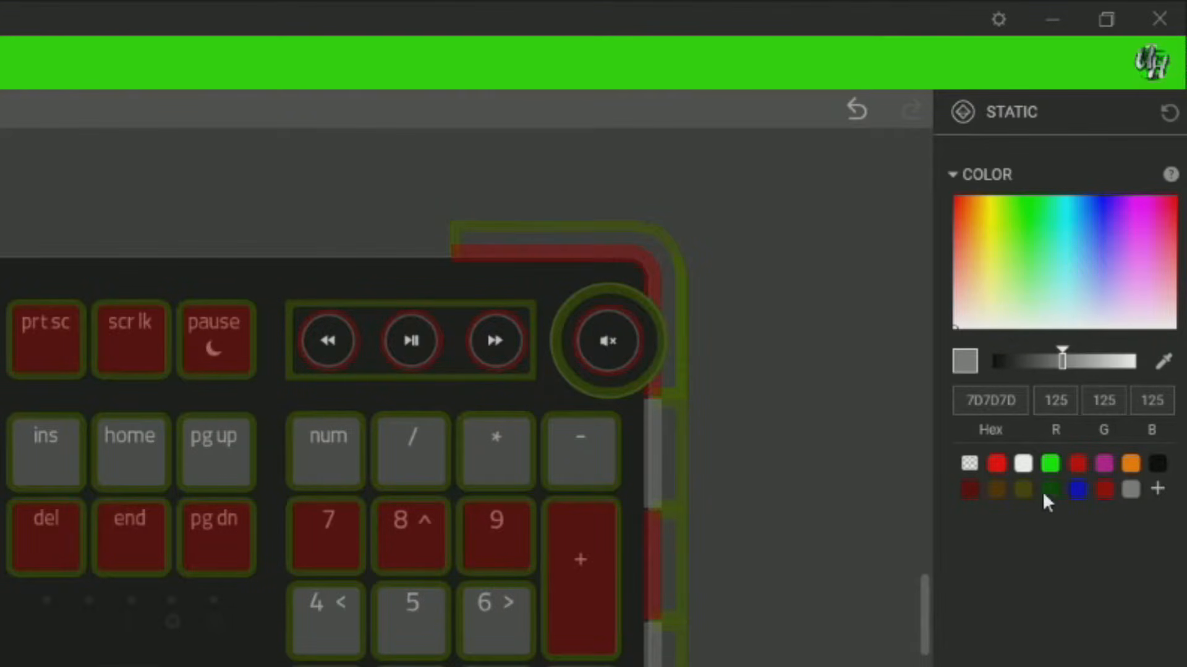
right_click(1044, 492)
right_click(1025, 490)
right_click(996, 490)
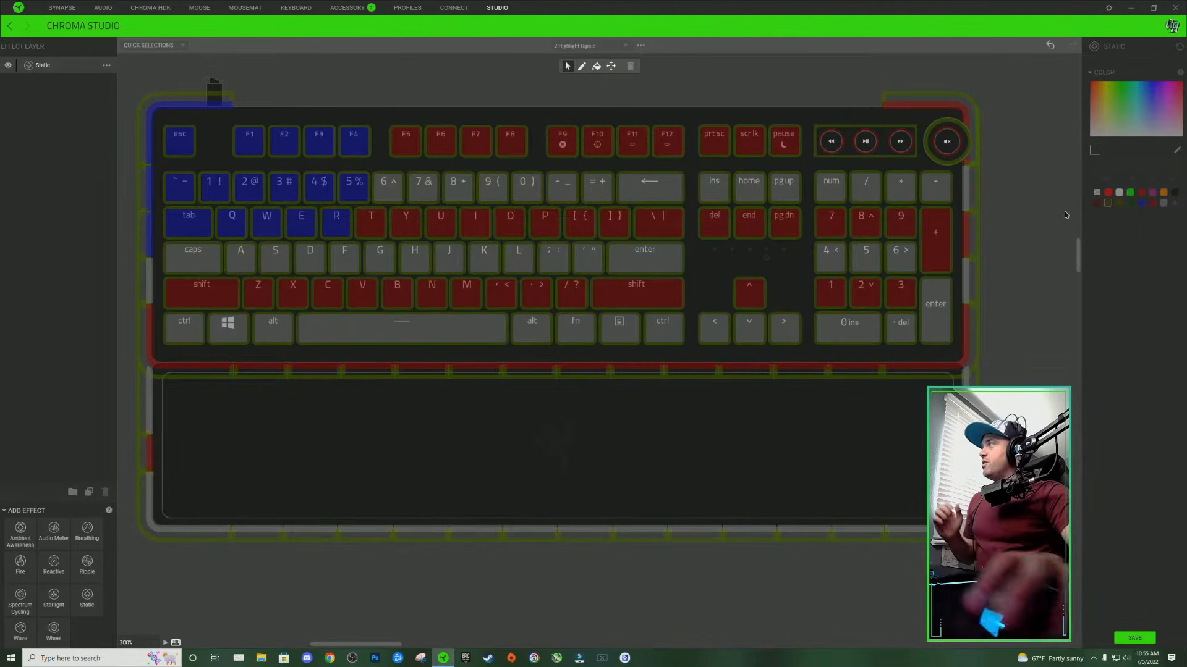
Add a Ripple layer and give the blue key group, including its underglow, a bright blue ripple color of 0309FA.
click(87, 562)
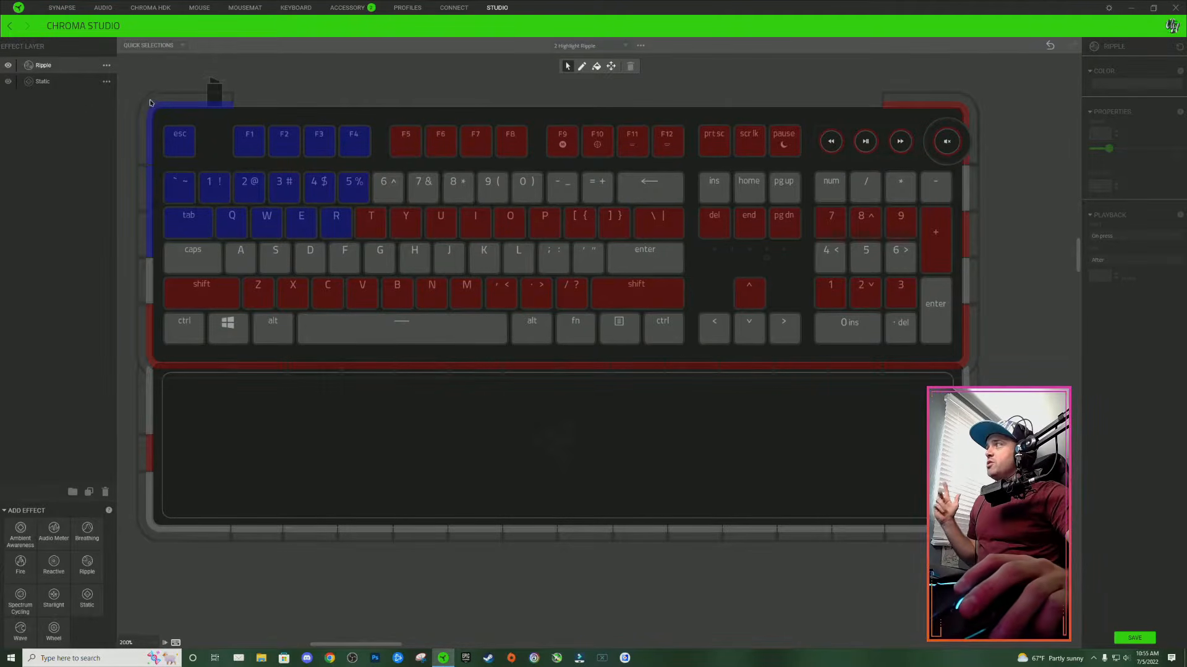
drag(131, 88, 348, 226)
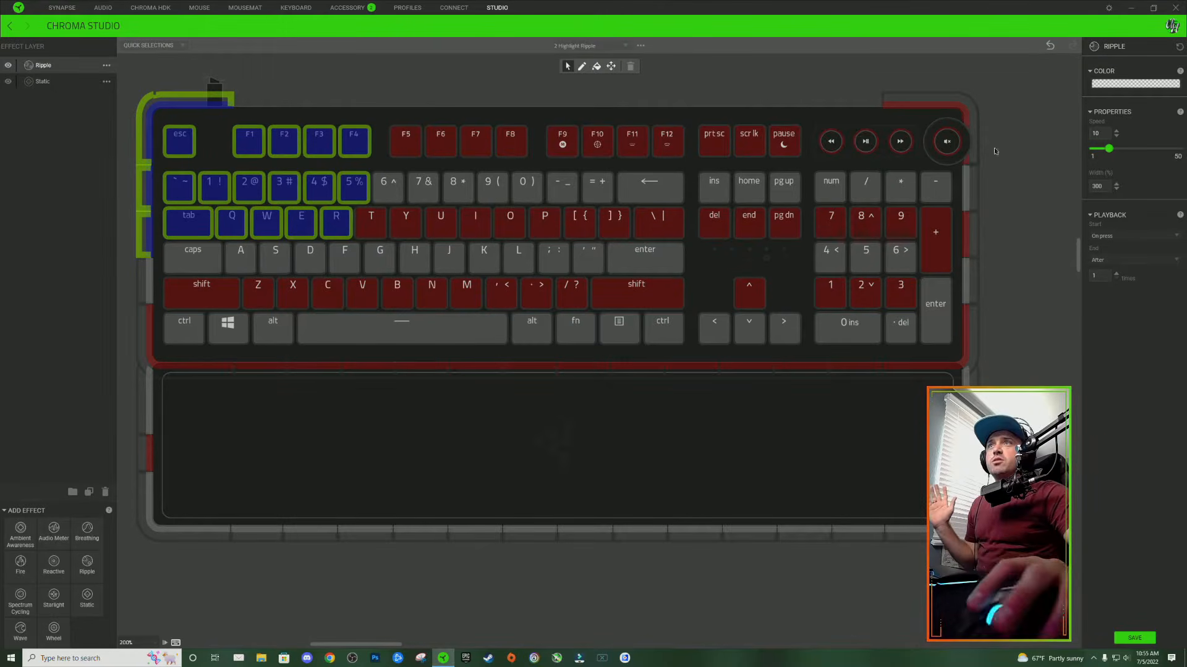
click(1142, 84)
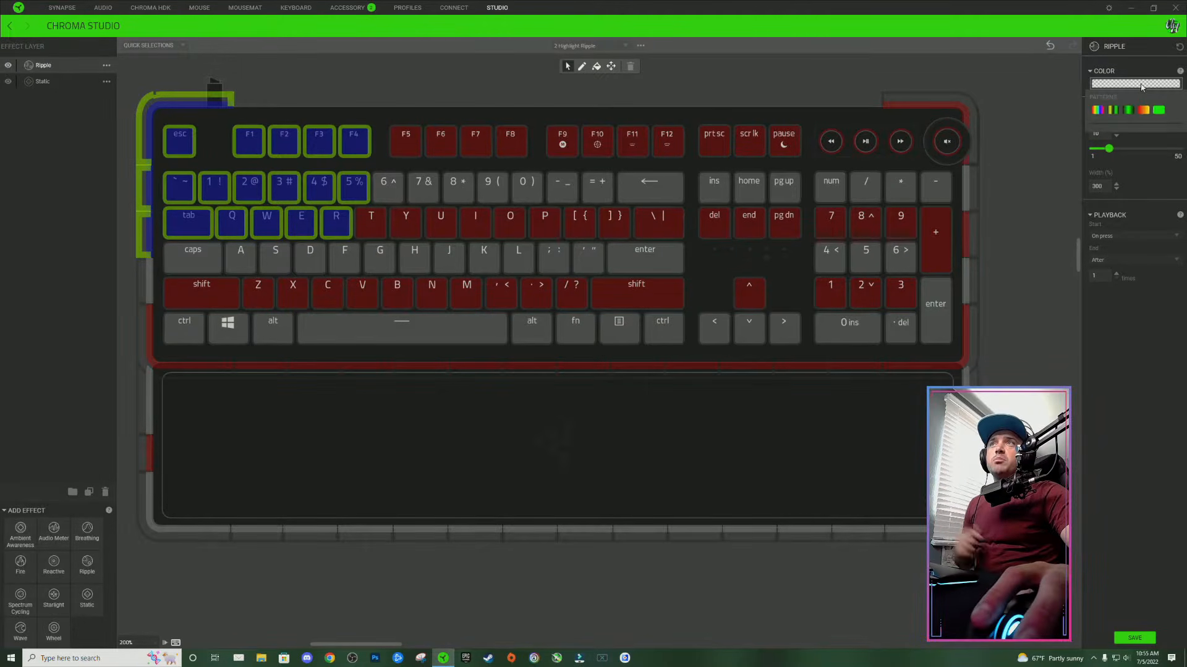
click(1159, 111)
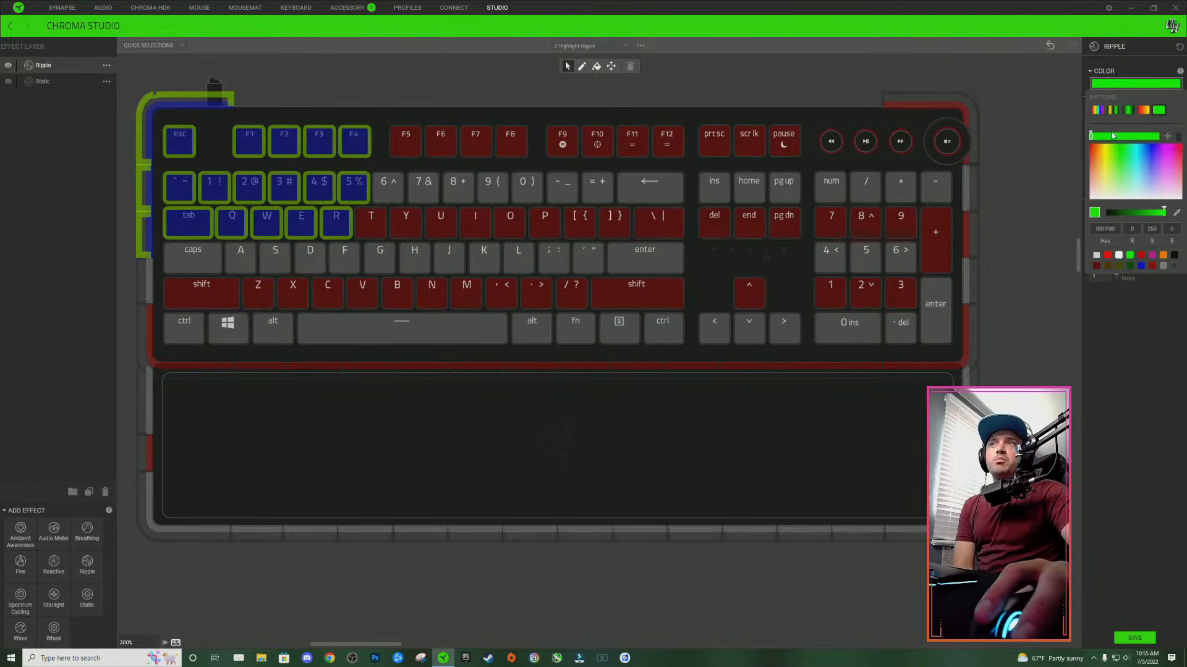
click(1141, 266)
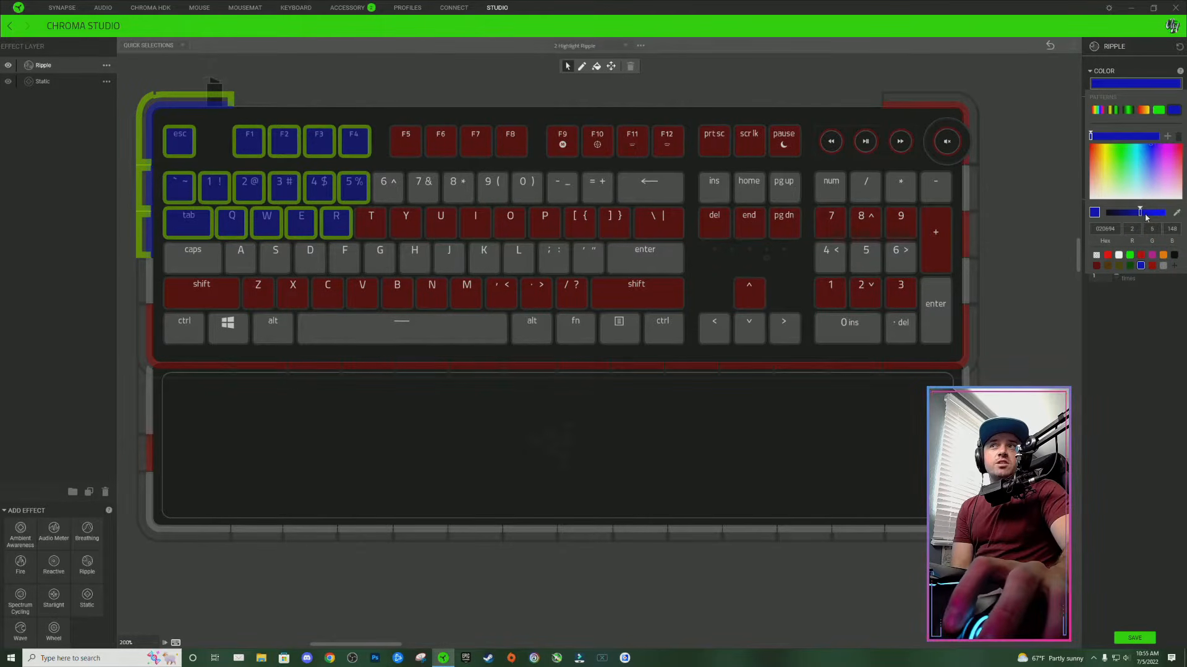
drag(1159, 216, 1166, 216)
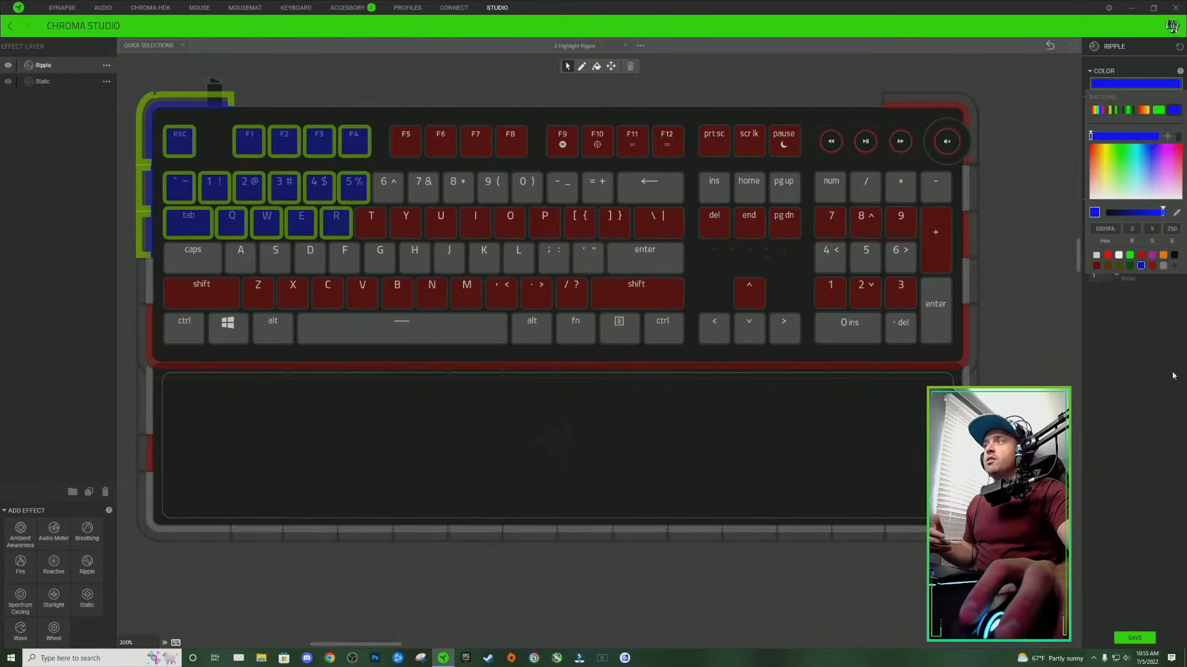
Give the red key group, including its underglow, a bright red ripple color of F50000.
drag(381, 159, 1003, 101)
drag(982, 230, 131, 456)
click(1132, 87)
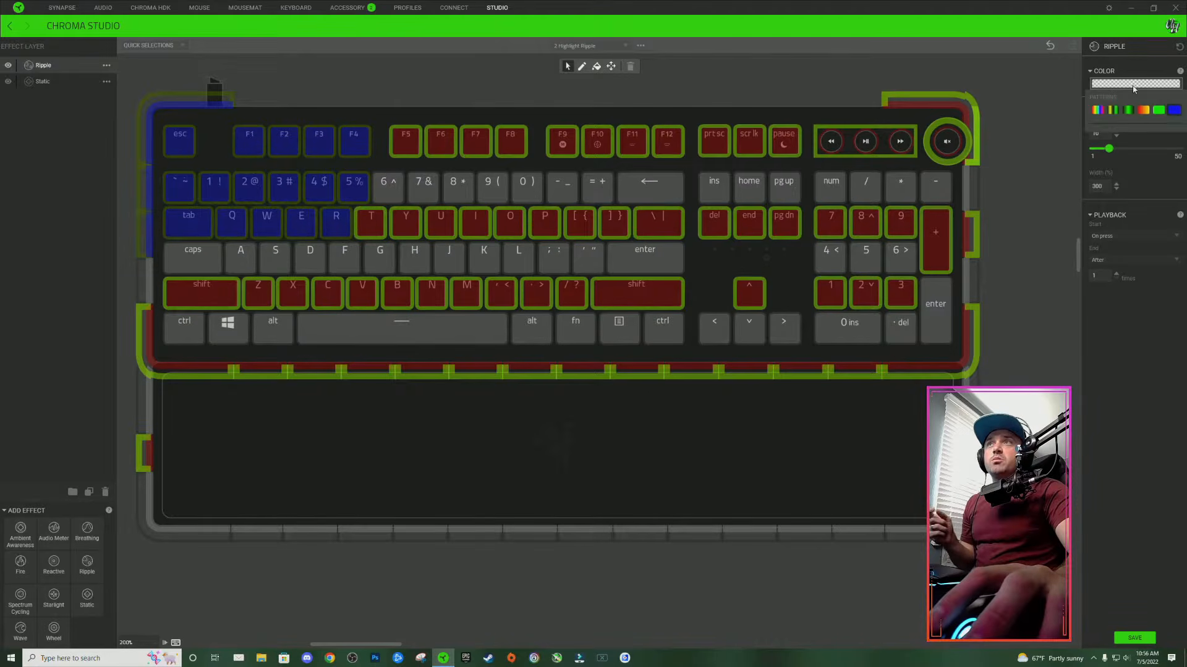
click(1174, 110)
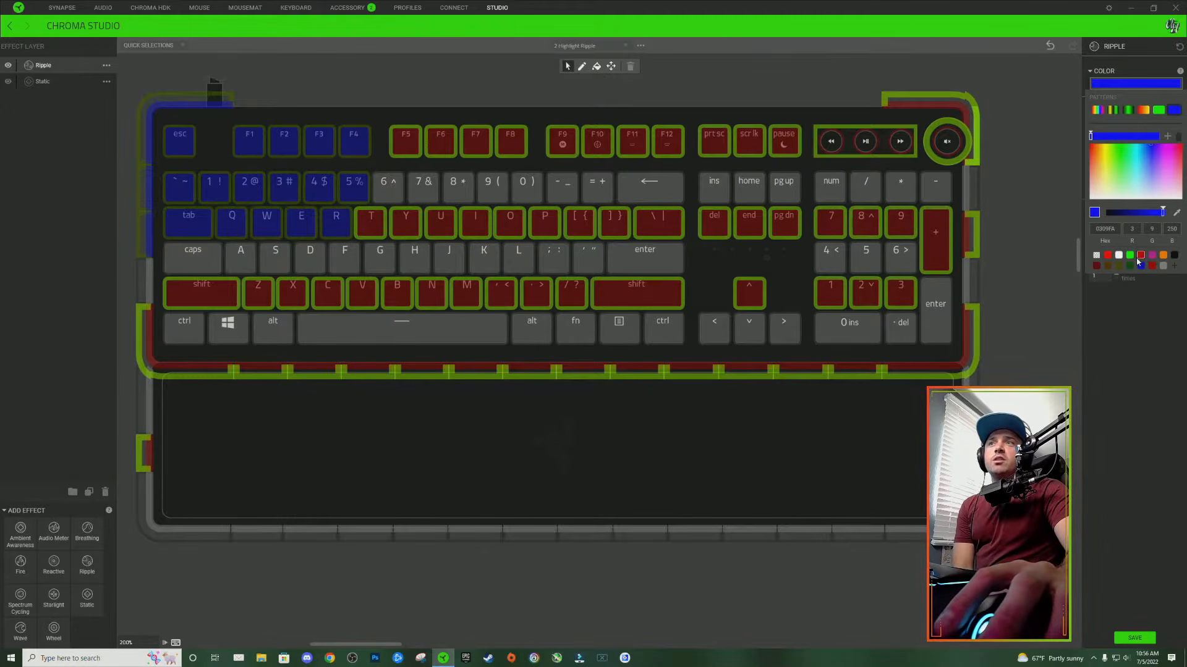
click(1152, 266)
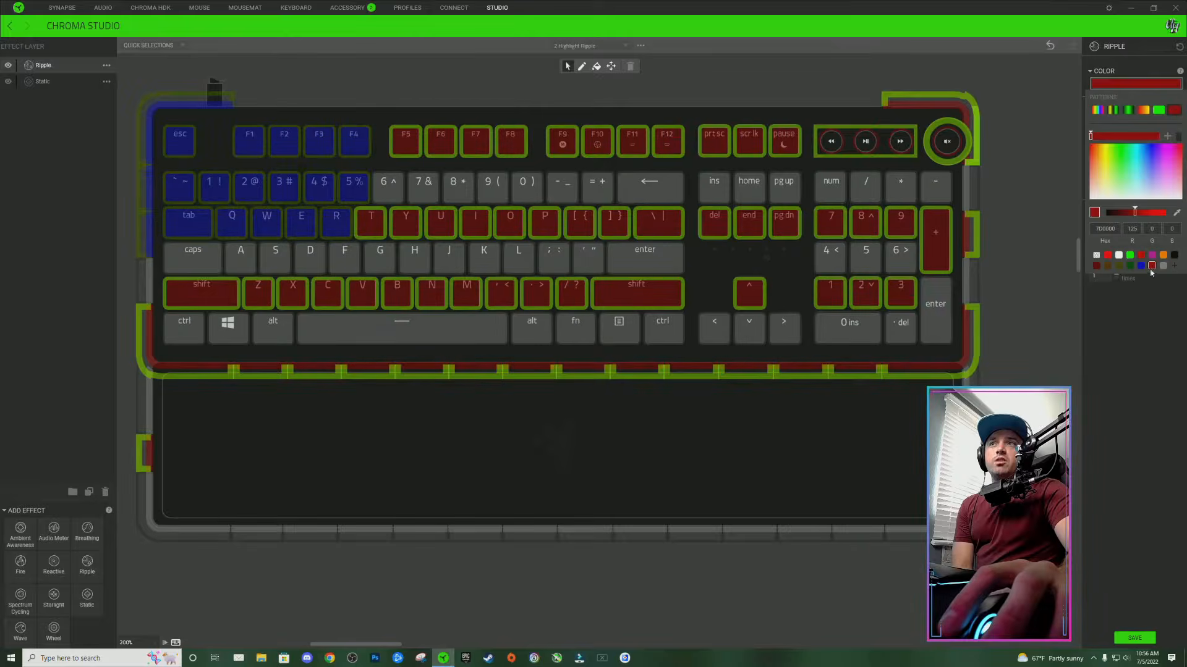
click(1164, 213)
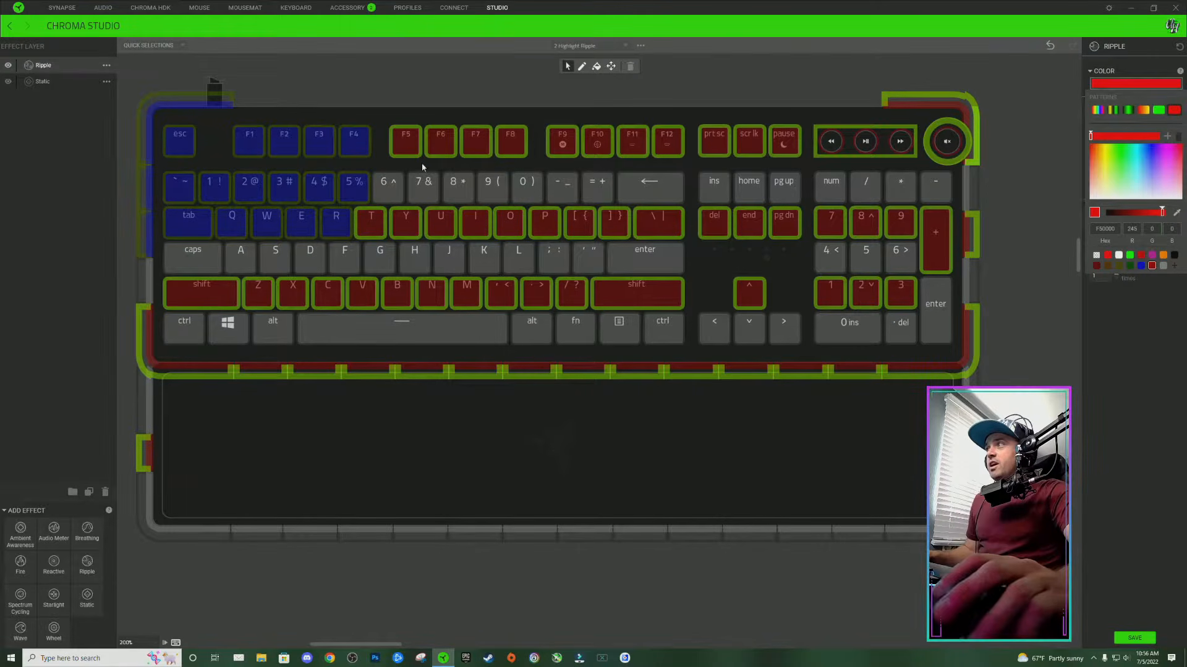
Give the gray key group and its underglow a near-white ripple color of FAFAFA based on the saved gray swatch.
click(387, 191)
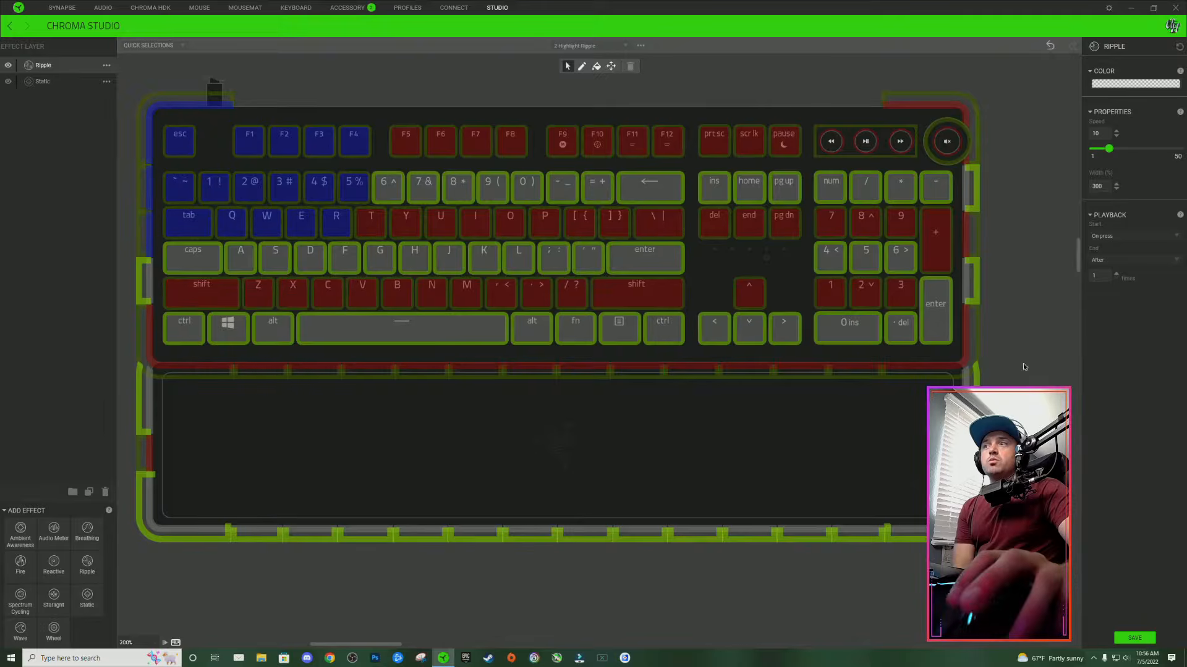
click(1140, 83)
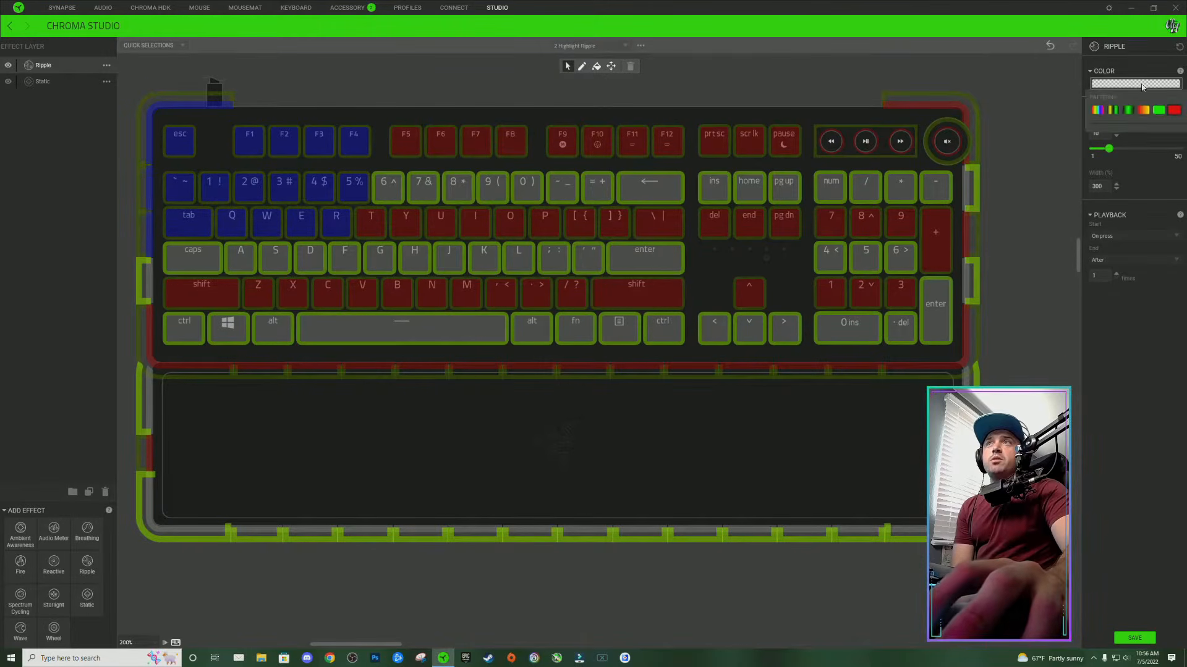
click(1160, 112)
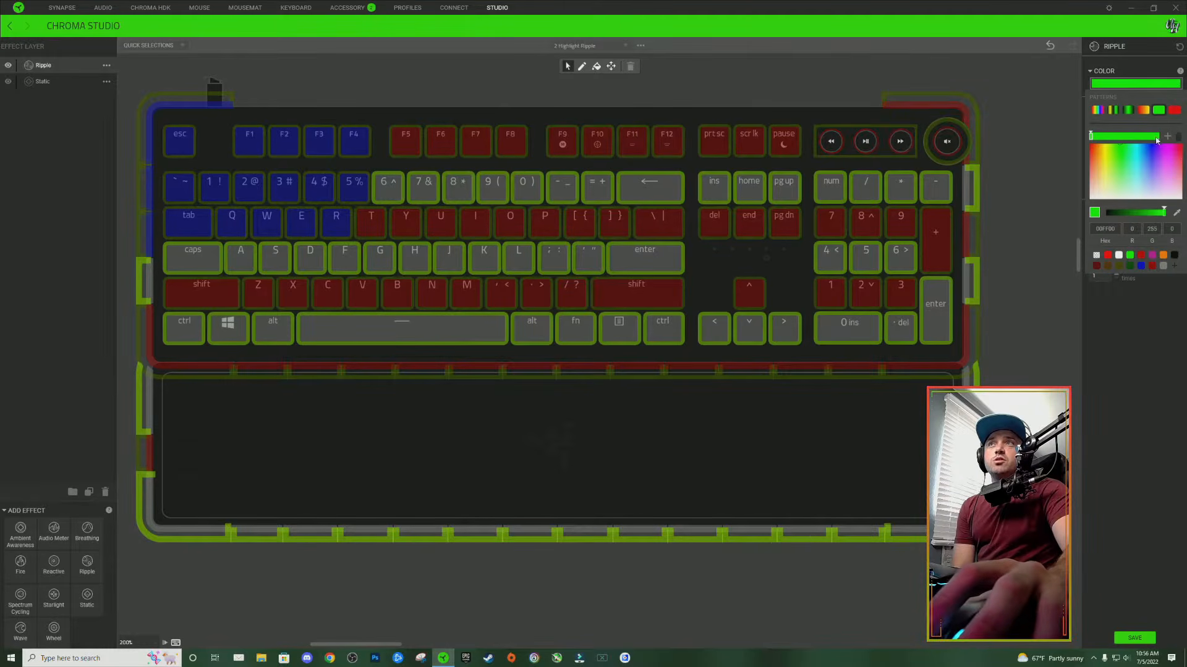
click(1163, 267)
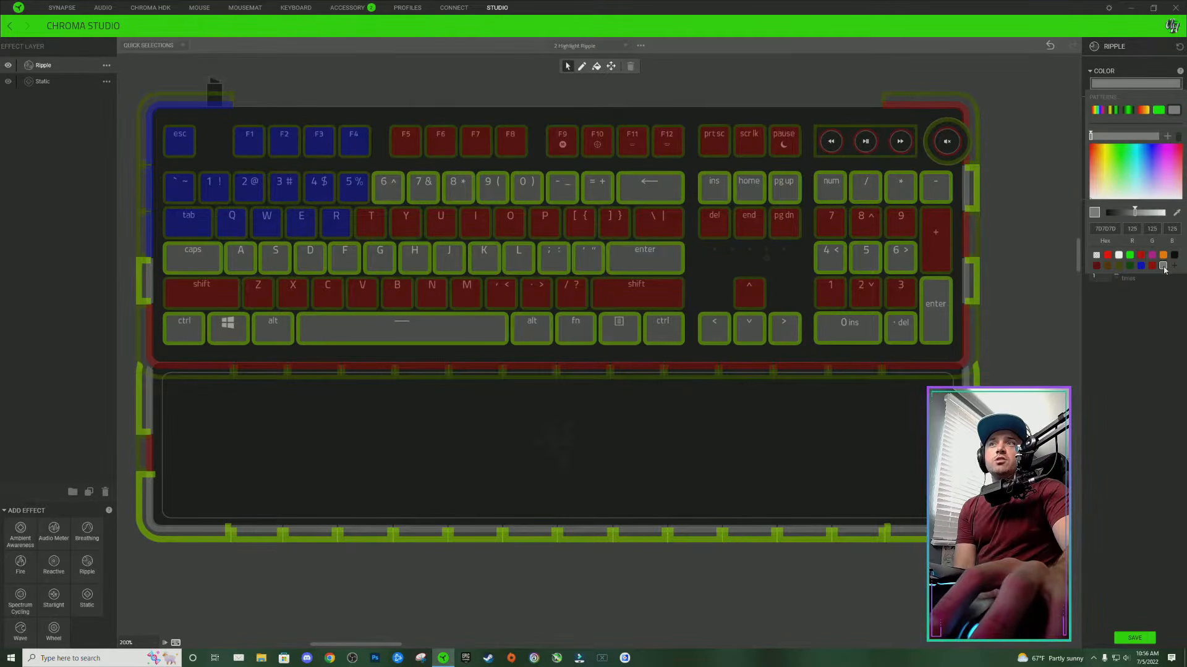
click(1165, 212)
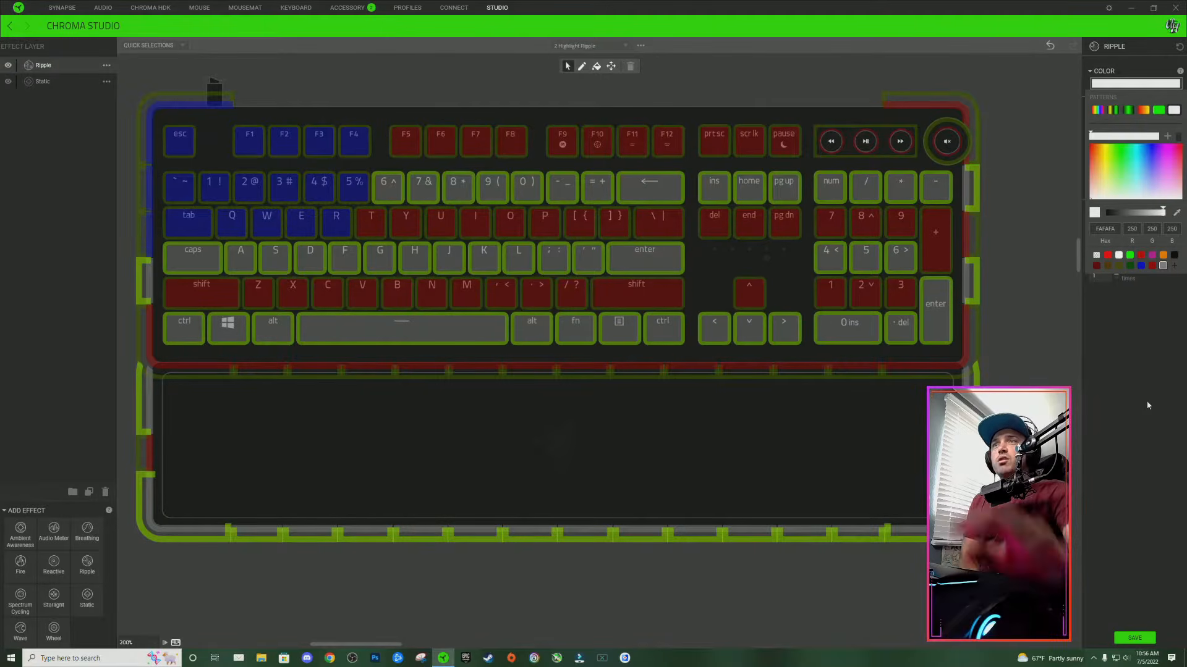
click(1044, 98)
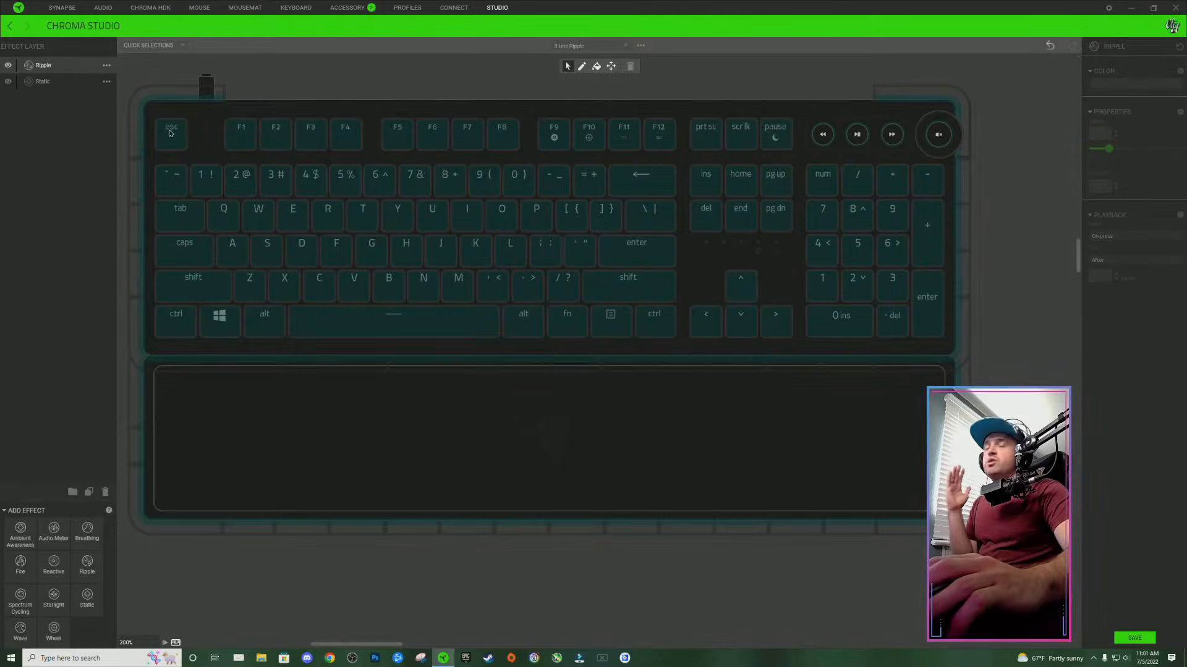
In the 3 Line Ripple effect, apply a white FFFFFF ripple to all keys without the underglow, starting on selected keys.
drag(173, 133, 937, 136)
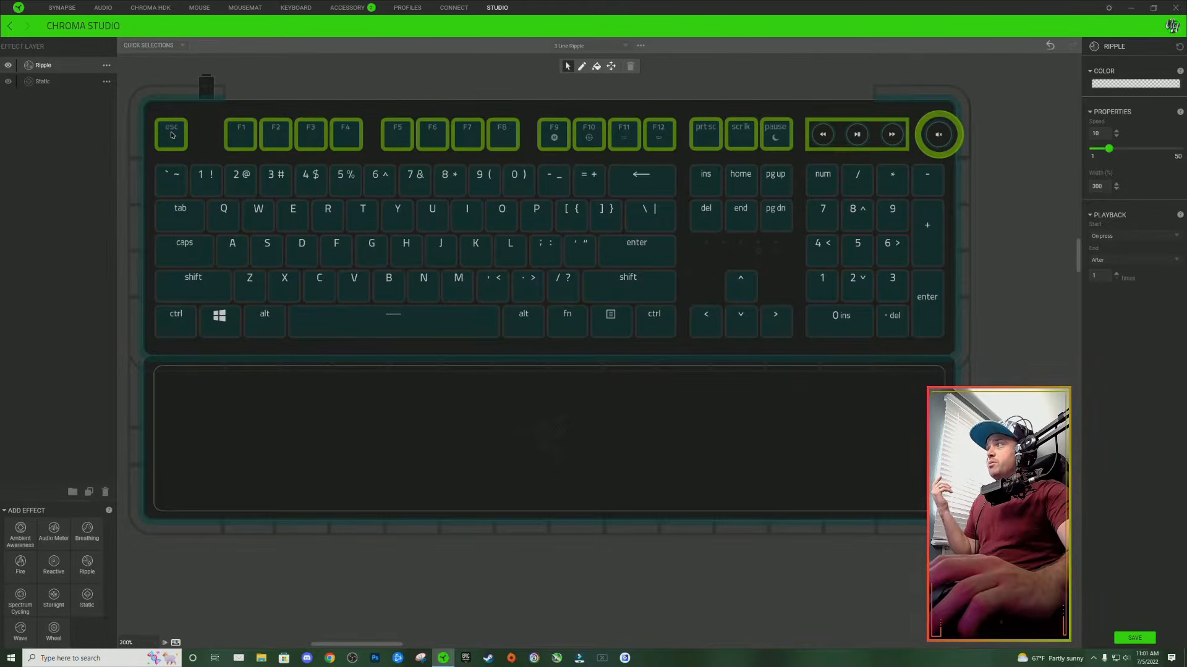
drag(170, 134, 933, 326)
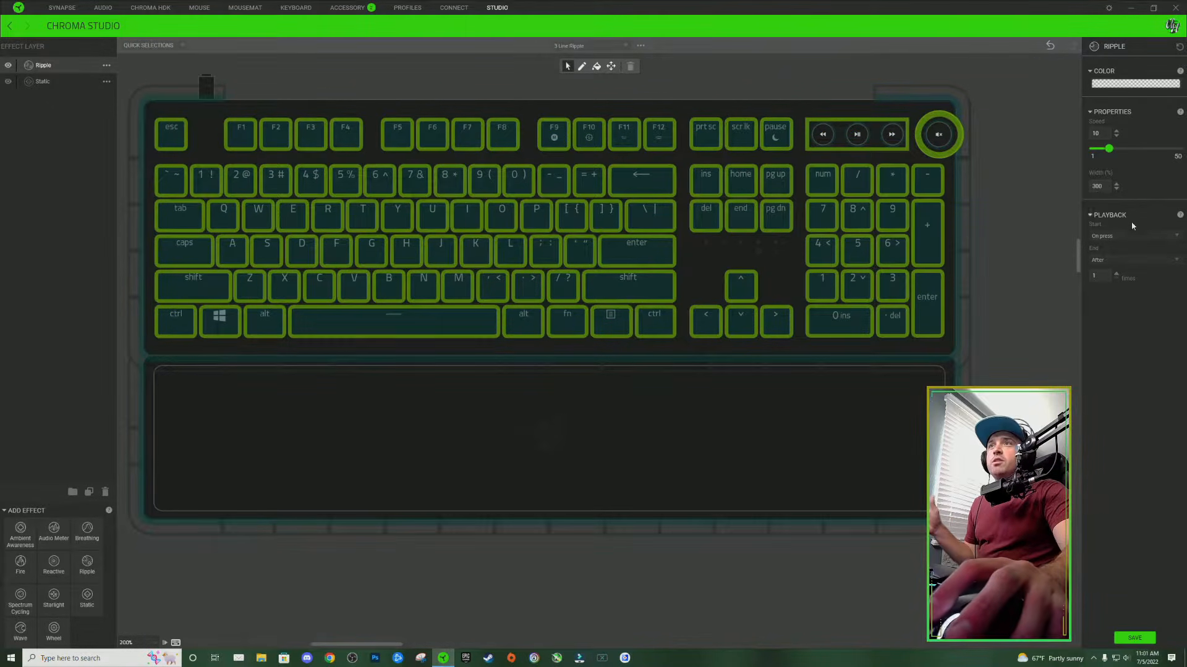
click(1133, 239)
click(1131, 269)
click(1137, 86)
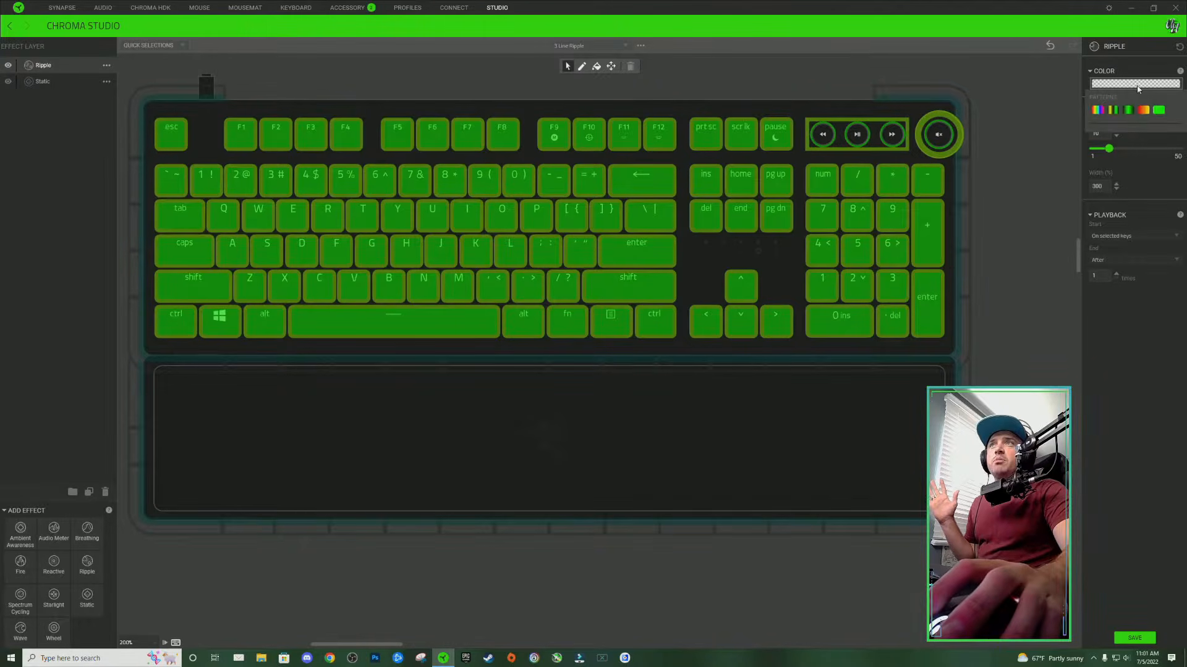
click(1159, 113)
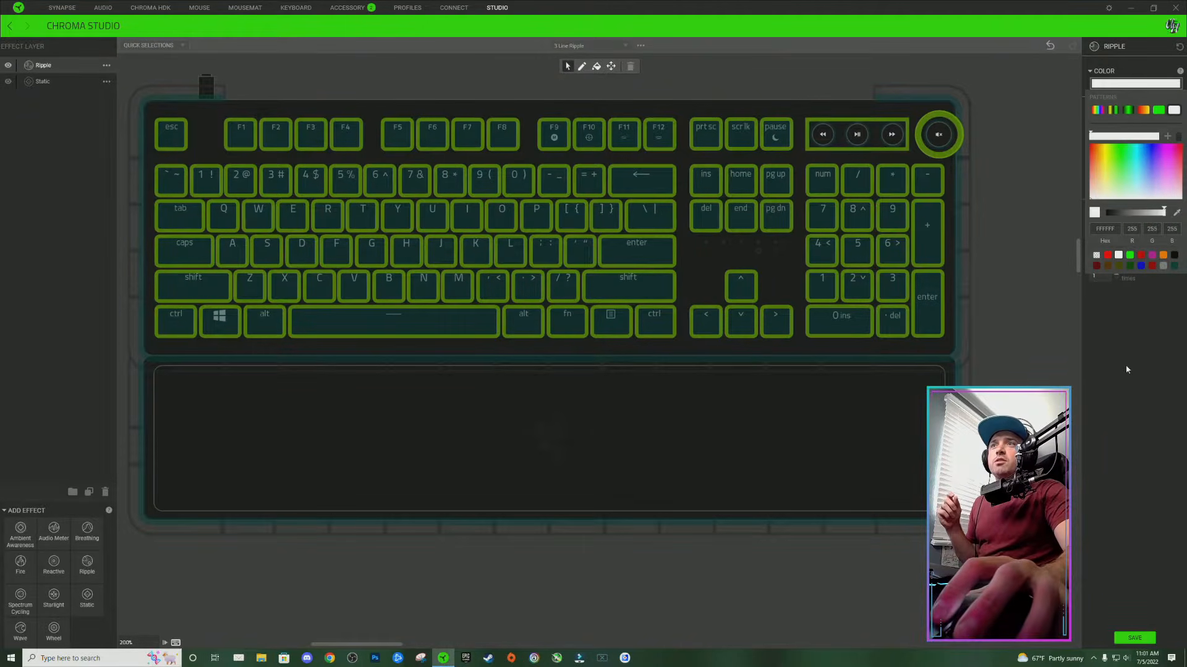
click(1126, 369)
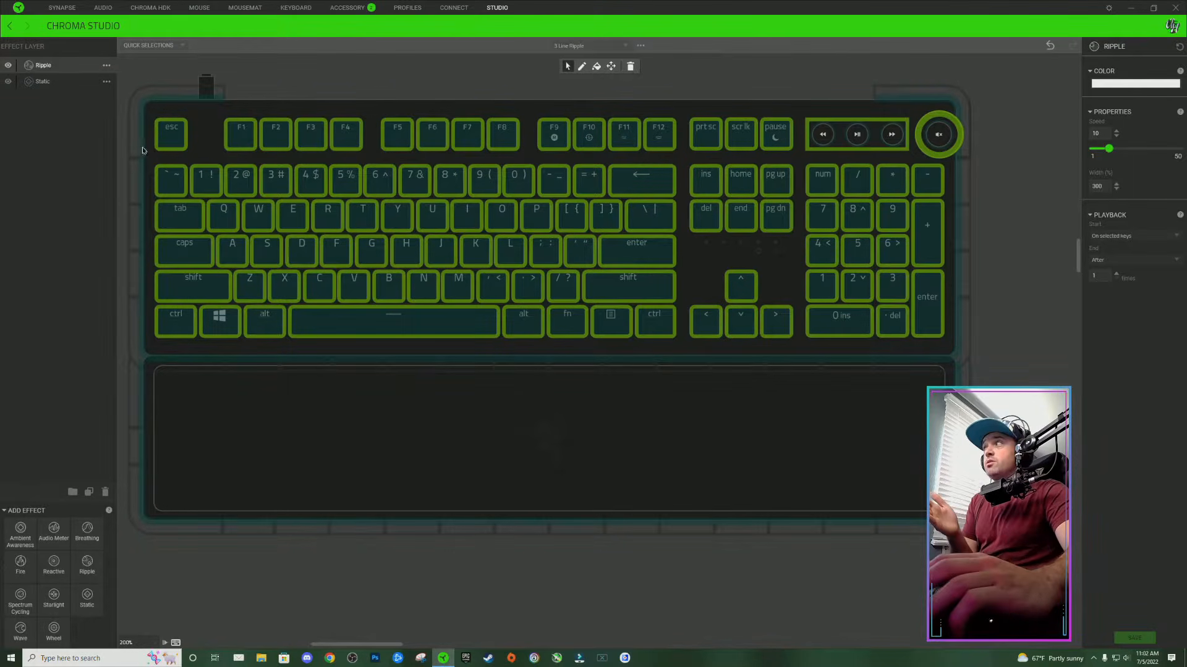
Exclude the function row from the full key selection and shift the white gradient stop slightly forward for the remaining rows.
drag(177, 143, 933, 131)
drag(176, 139, 929, 131)
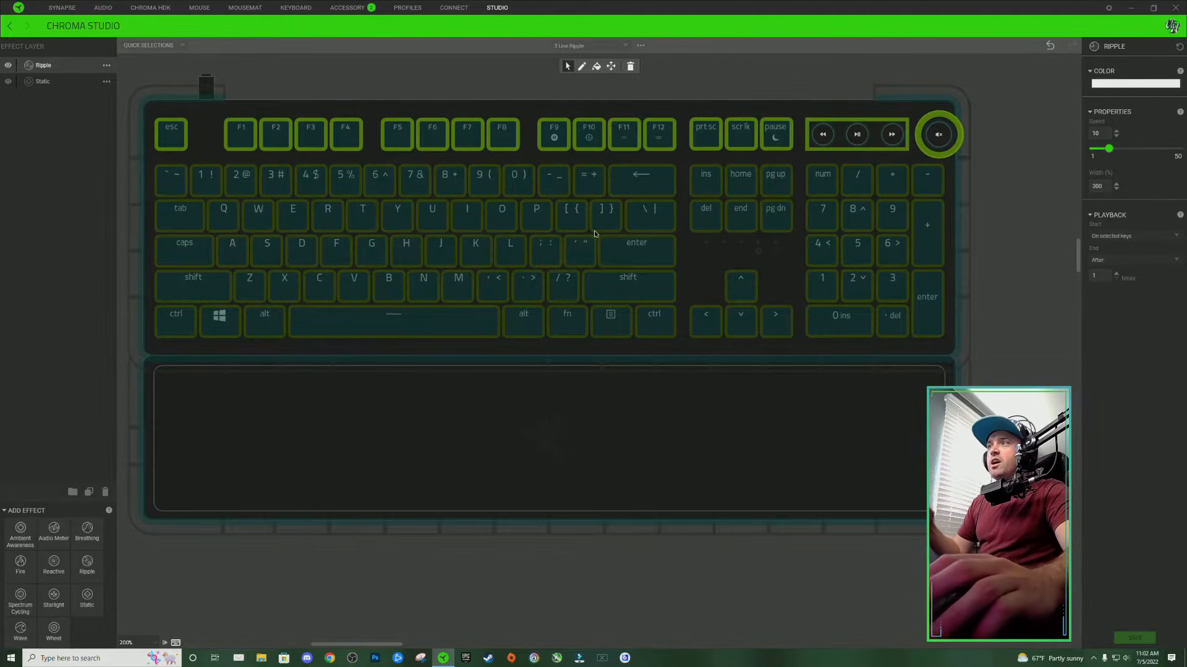
drag(181, 135, 938, 328)
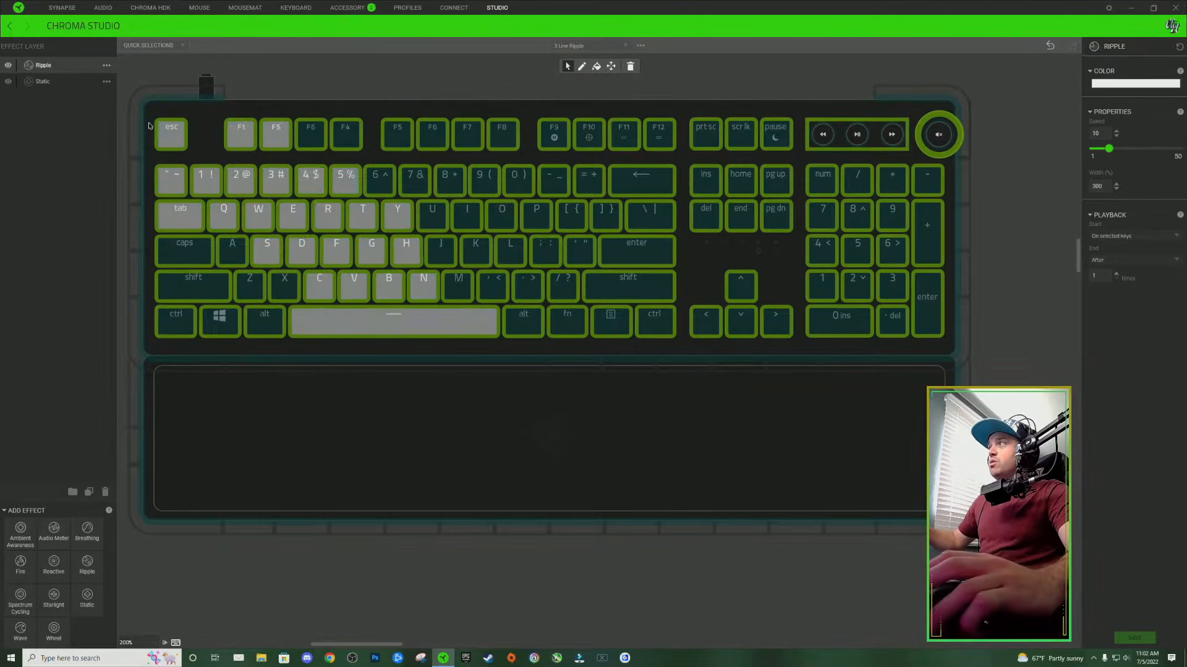
ctrl+drag(176, 140, 935, 131)
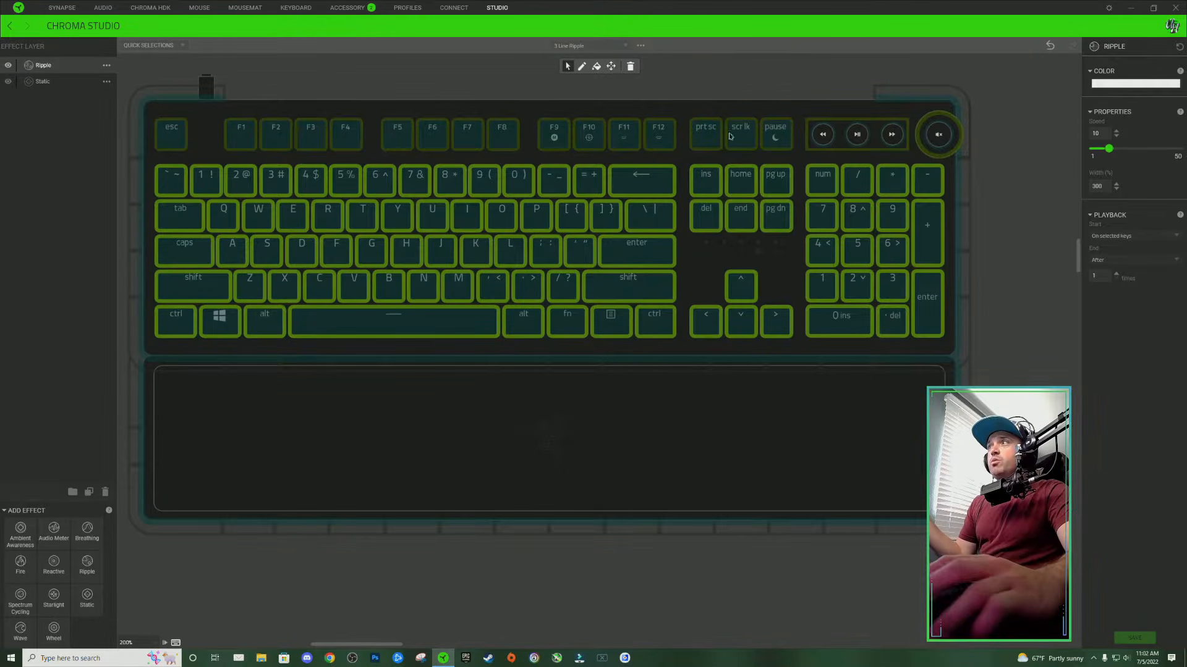
click(1150, 85)
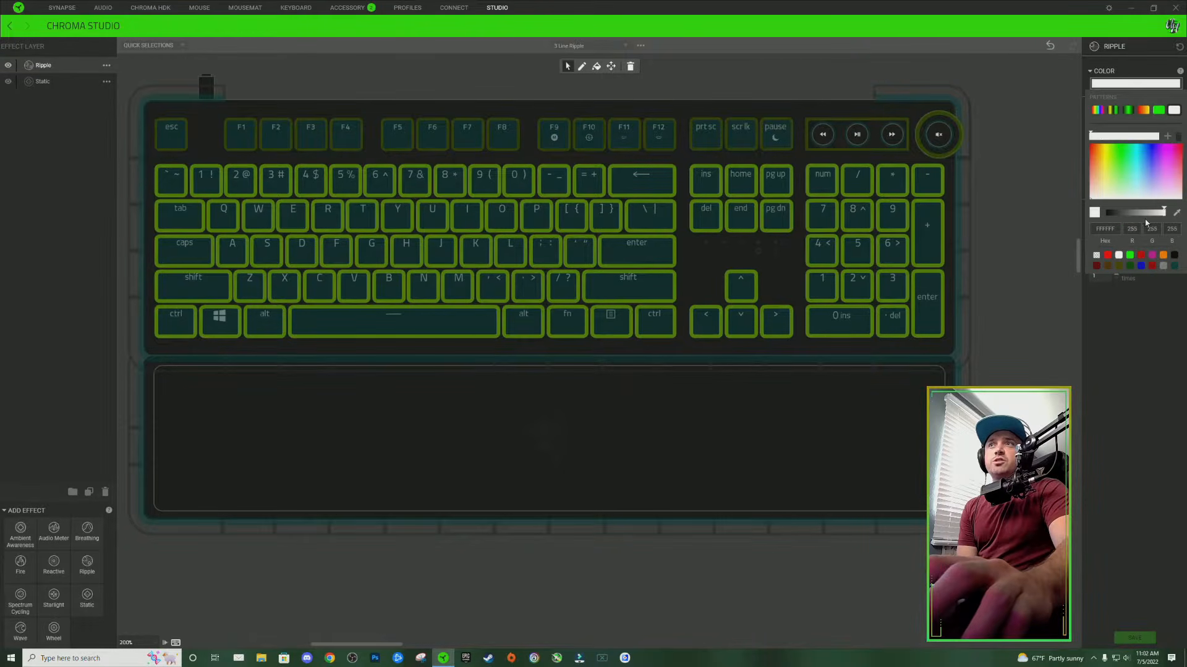
click(1091, 138)
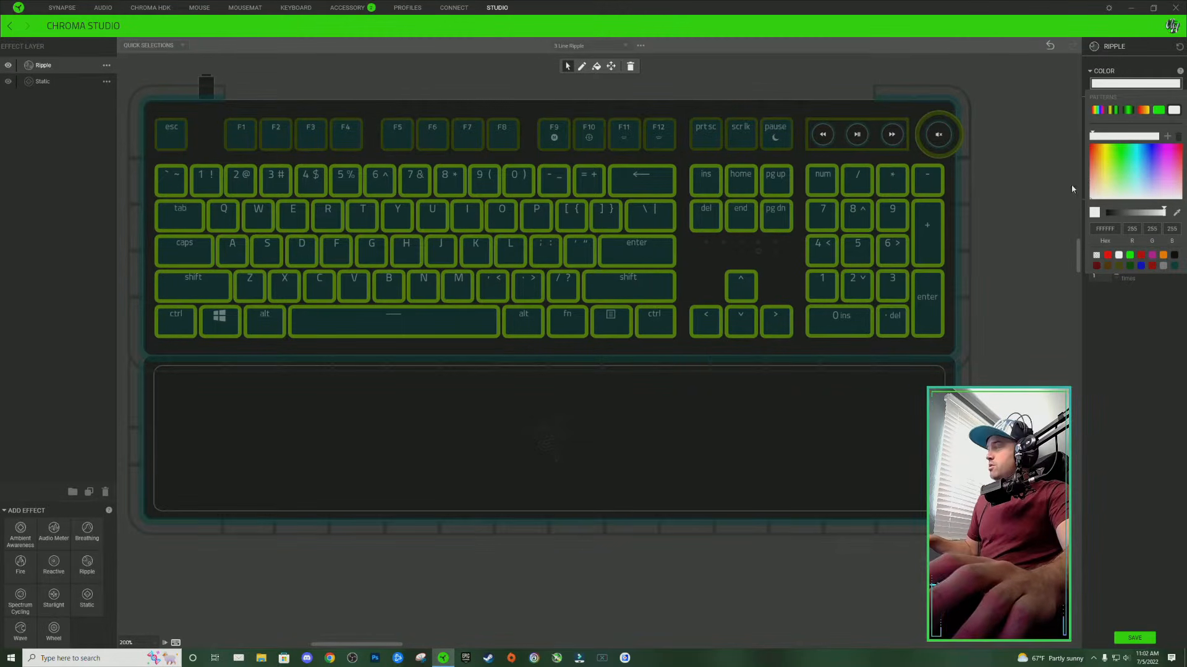
Move the white gradient stop one notch further for the rows from Tab down, and another notch for those from Caps down.
click(149, 162)
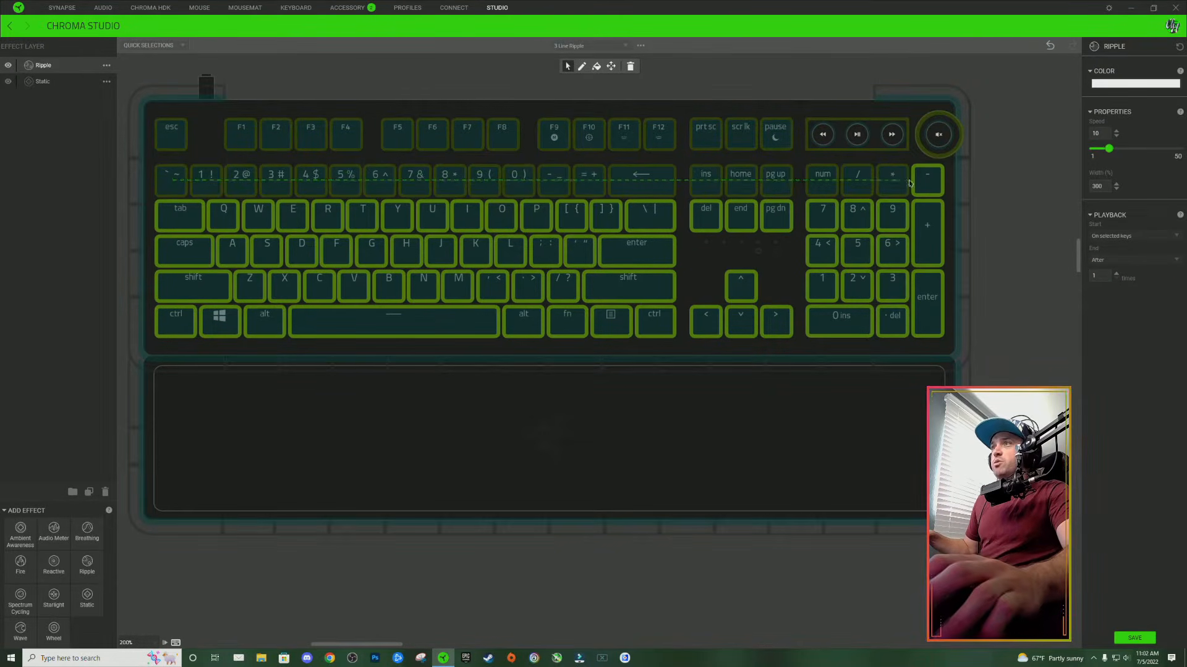
click(1118, 87)
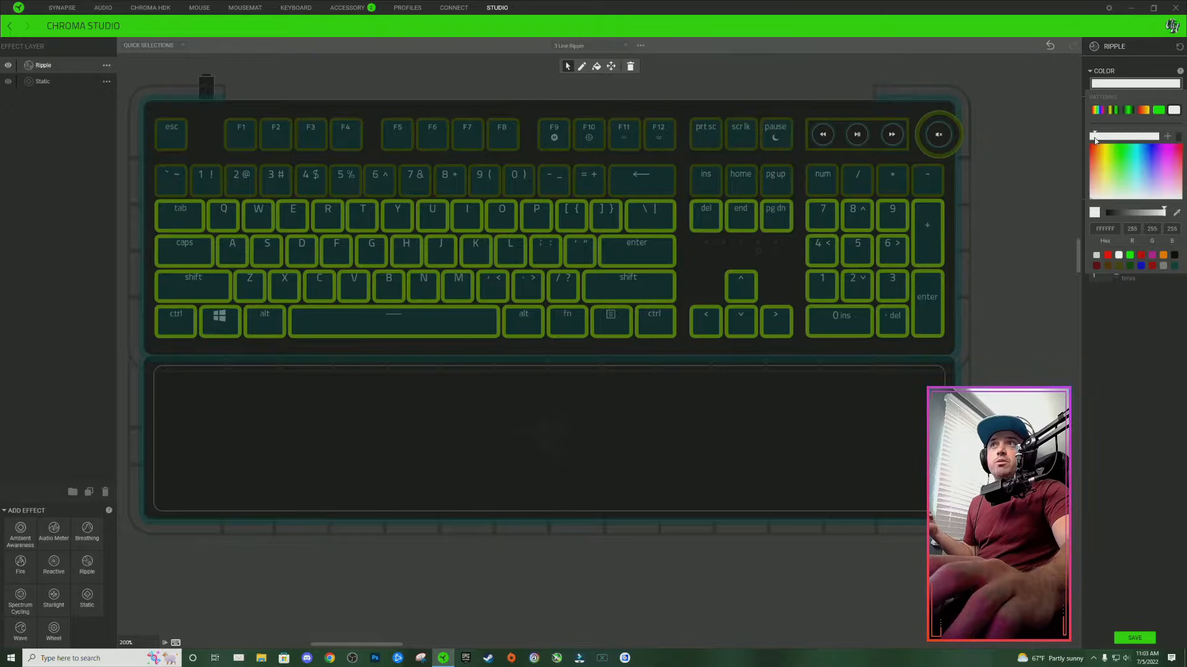
drag(183, 217, 925, 224)
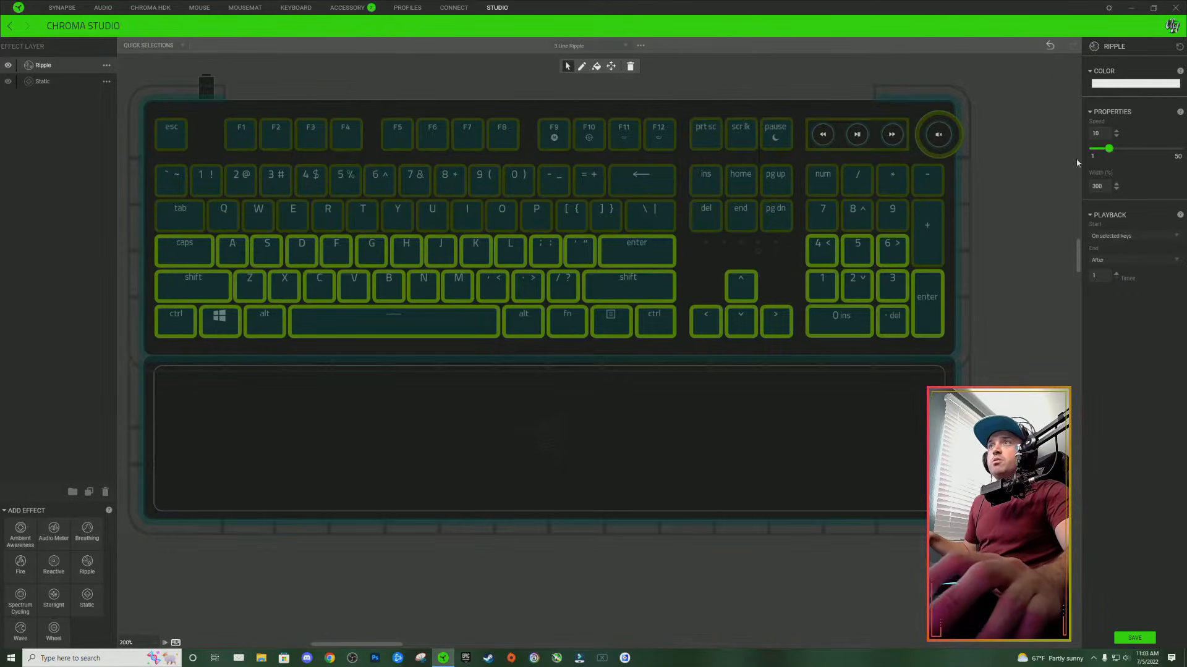
click(1113, 85)
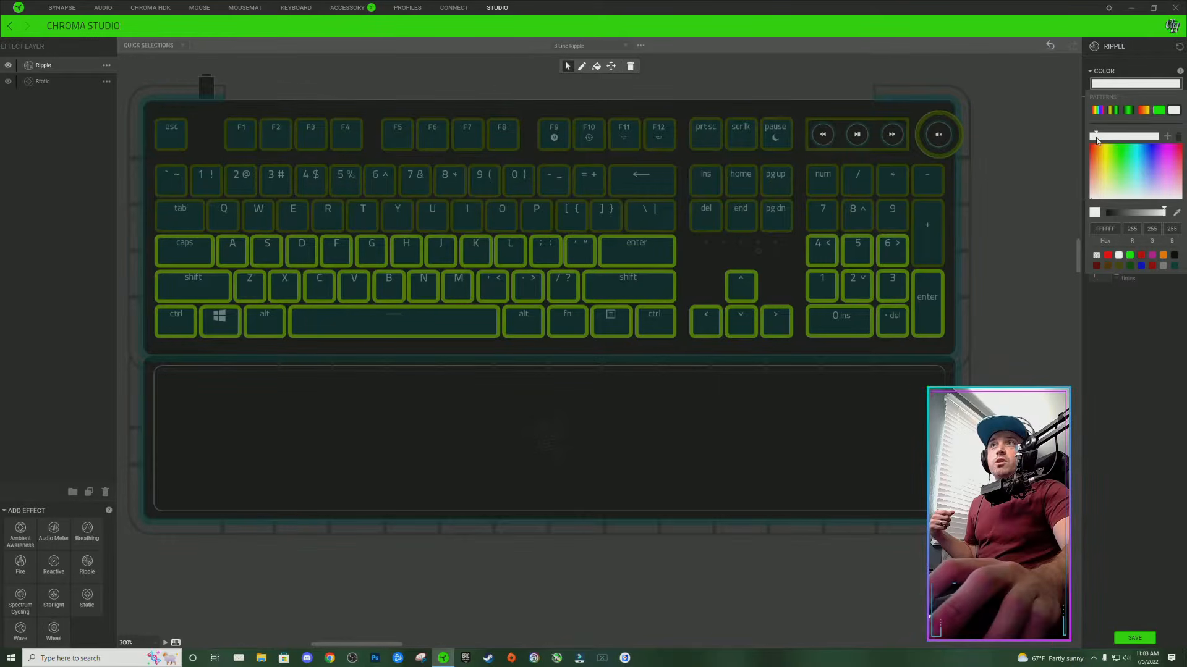
Move the white gradient stop another notch for the rows from Shift down, one more for the bottom row, and save the effect.
drag(213, 267, 908, 256)
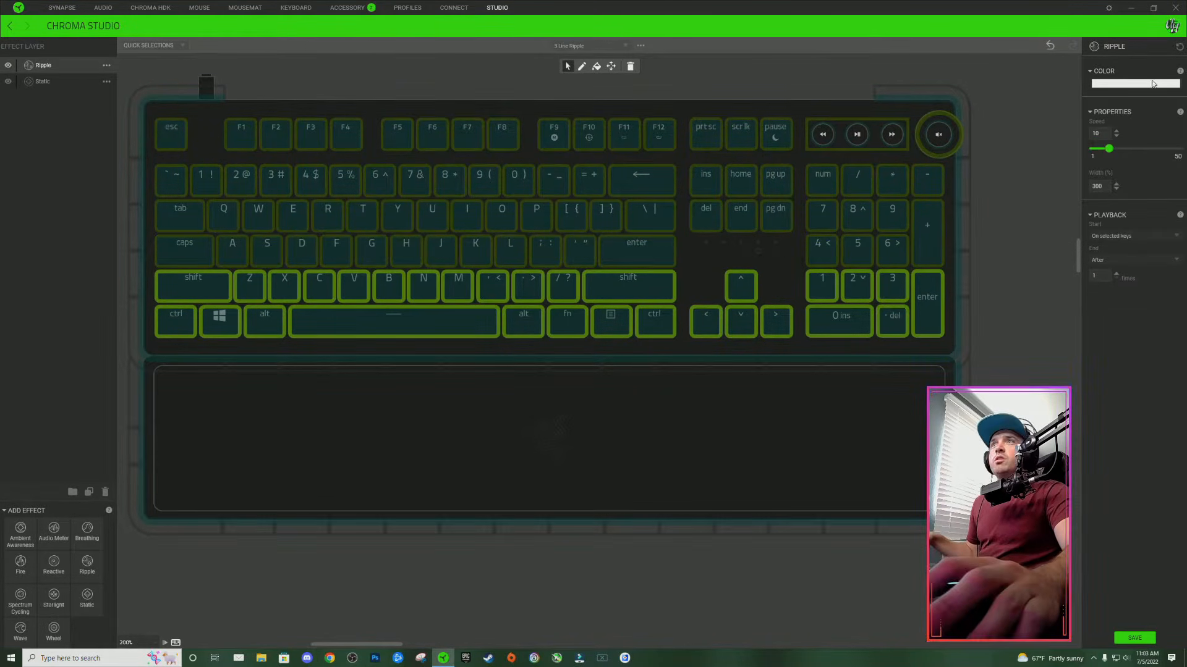
click(1149, 84)
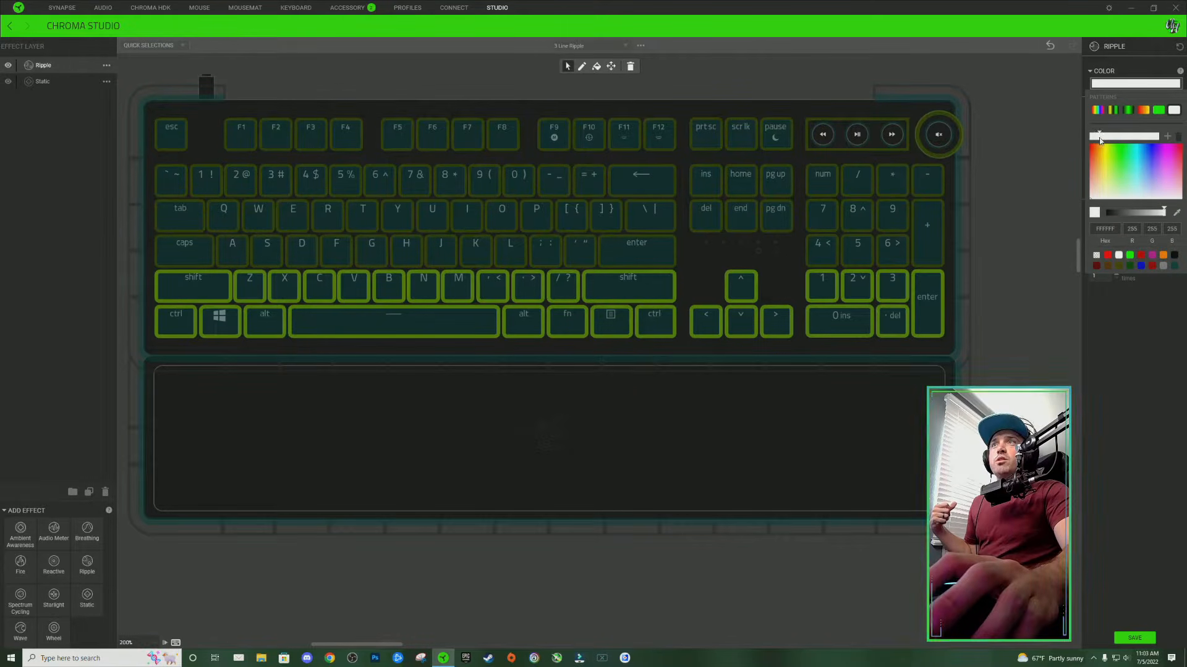
drag(127, 333, 893, 290)
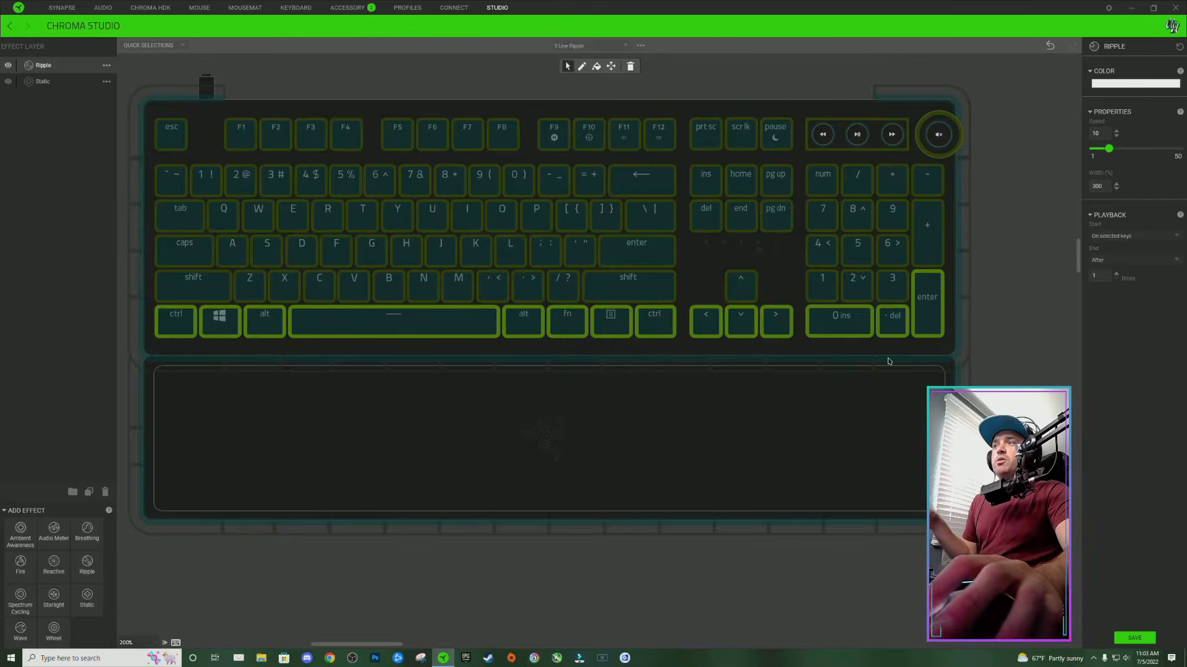
click(1121, 85)
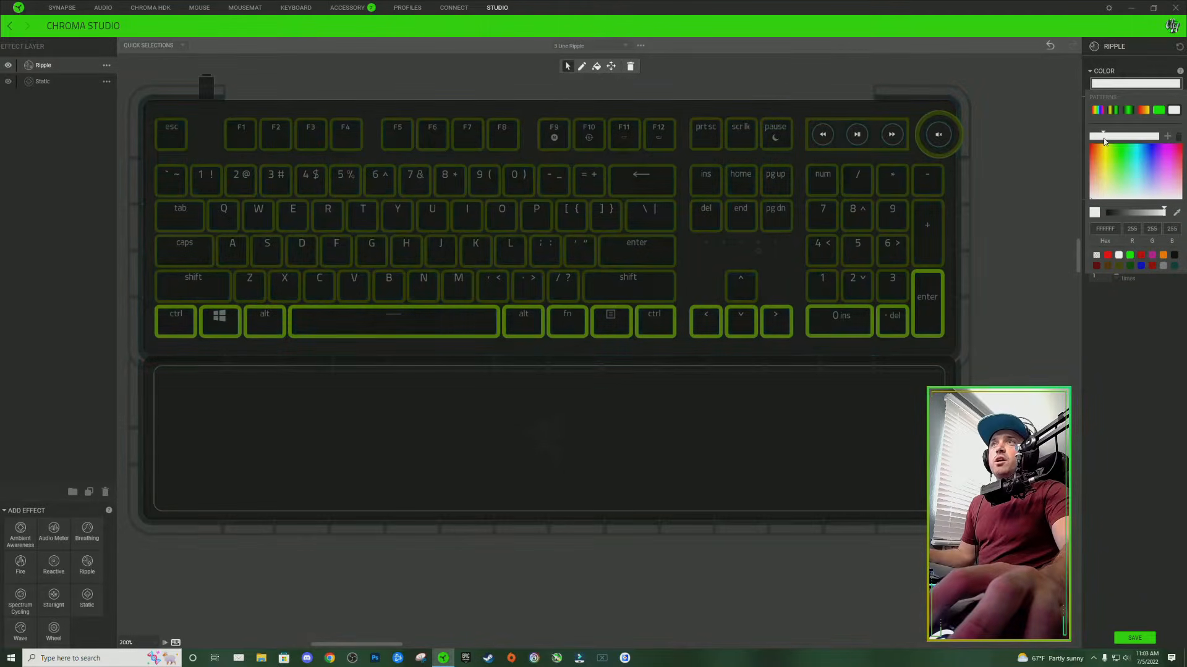
click(1147, 639)
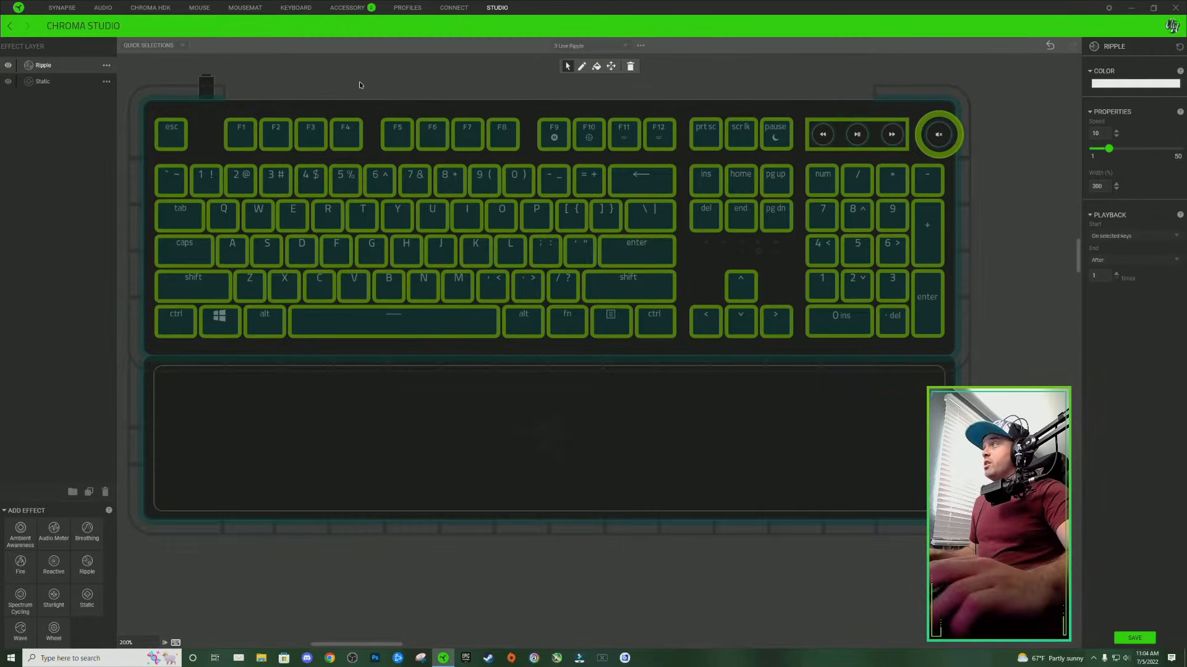
Exclude the function row and color the remaining keys' ripple red, and make the rows from Tab down blue with the number row excluded.
drag(167, 130, 943, 134)
click(1133, 83)
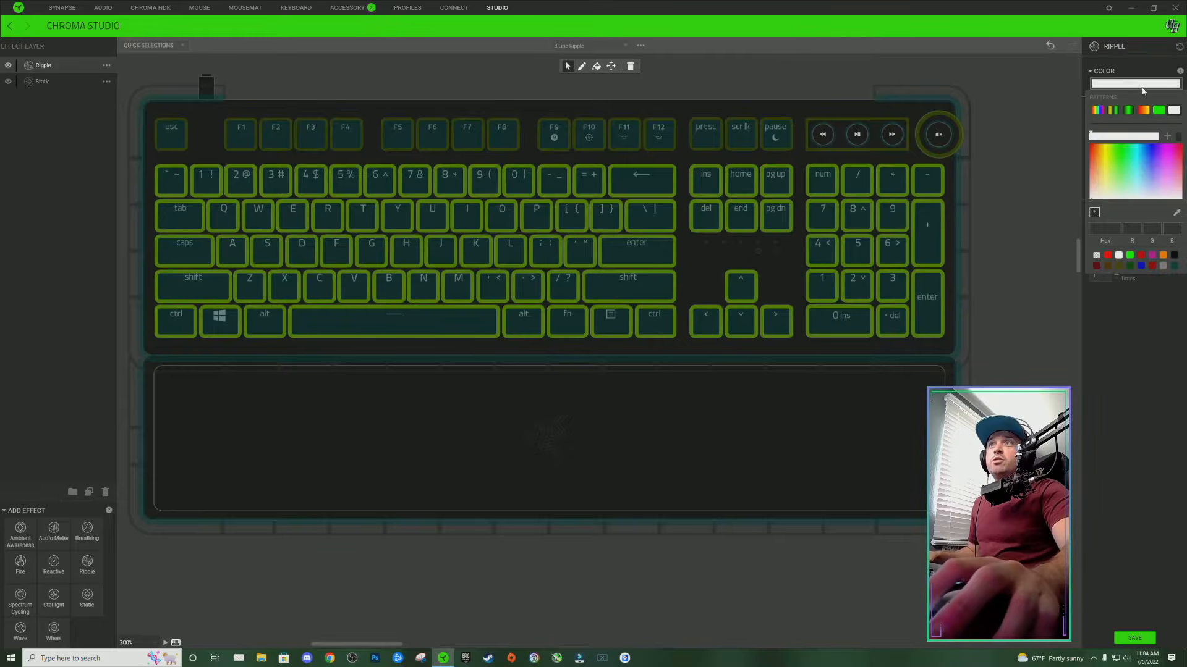
click(1106, 254)
click(165, 183)
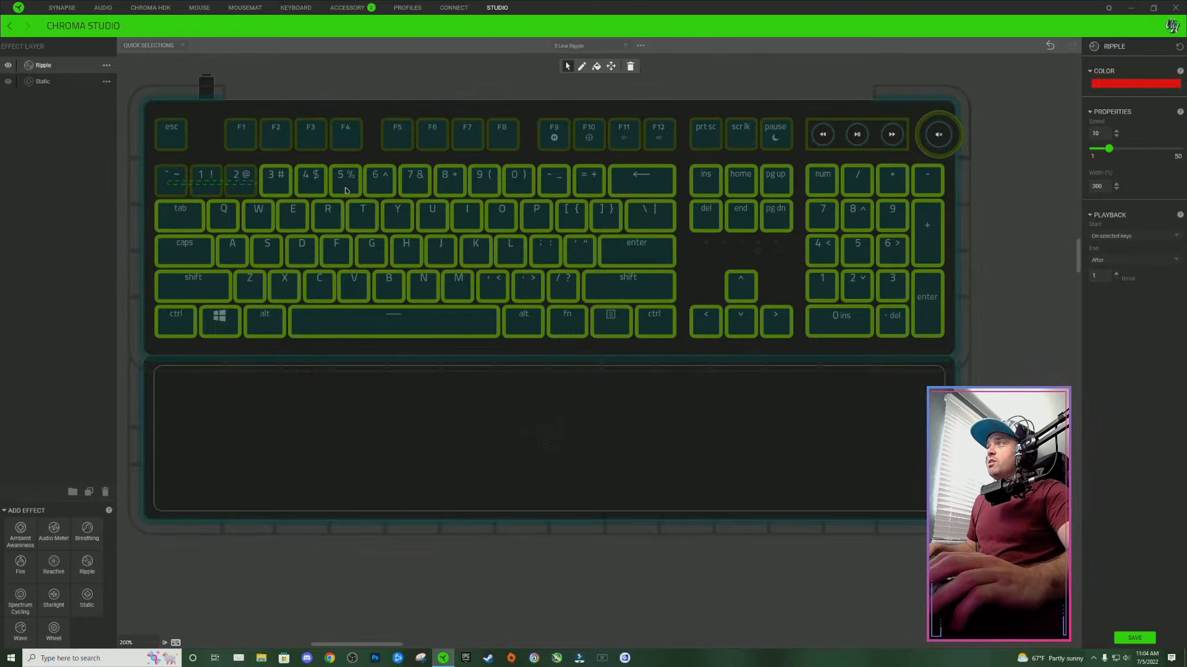
click(1134, 85)
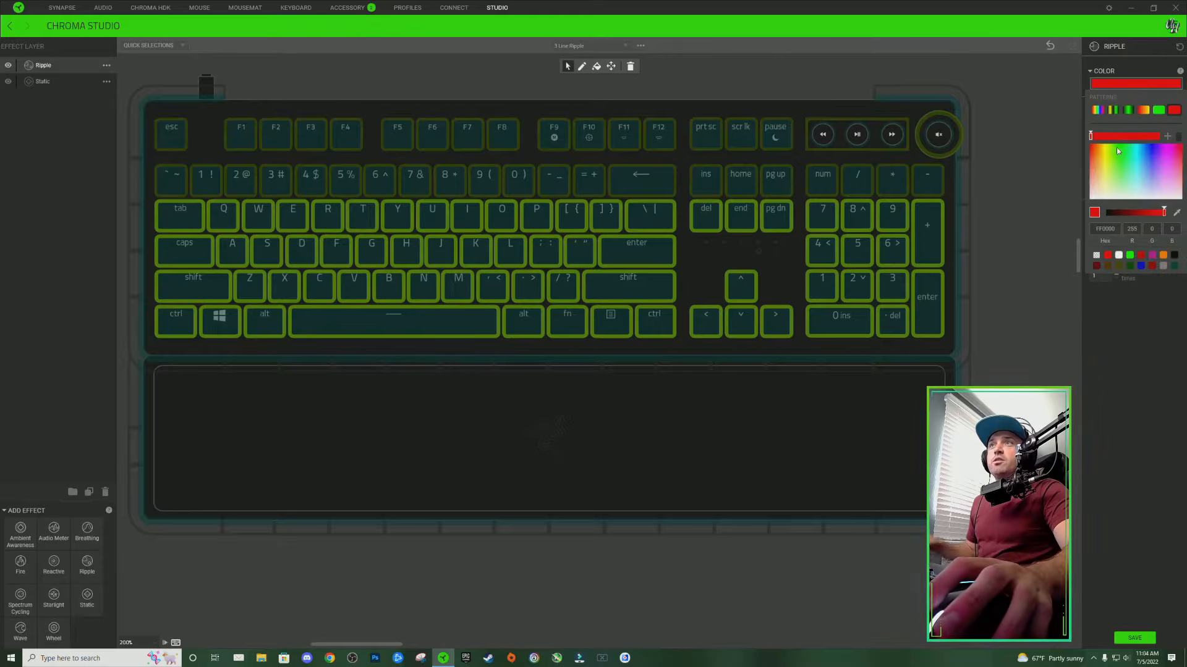
click(1141, 266)
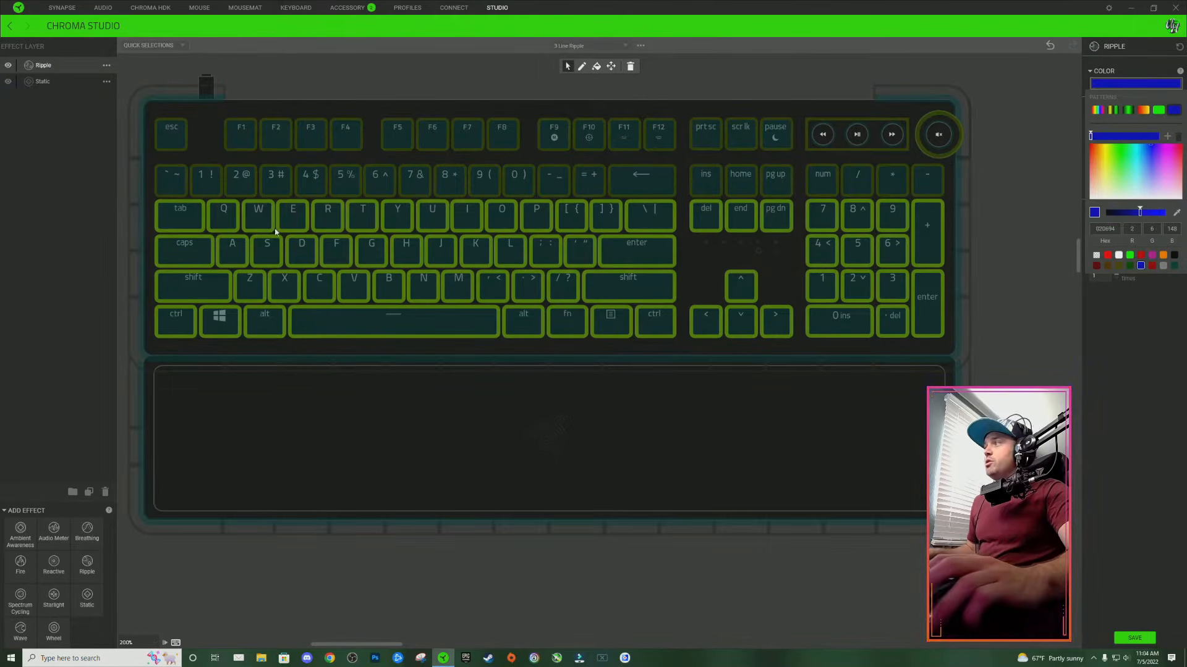
Set the ripple color to green for the rows from Caps down, and to purple for the rows from Shift down.
click(919, 227)
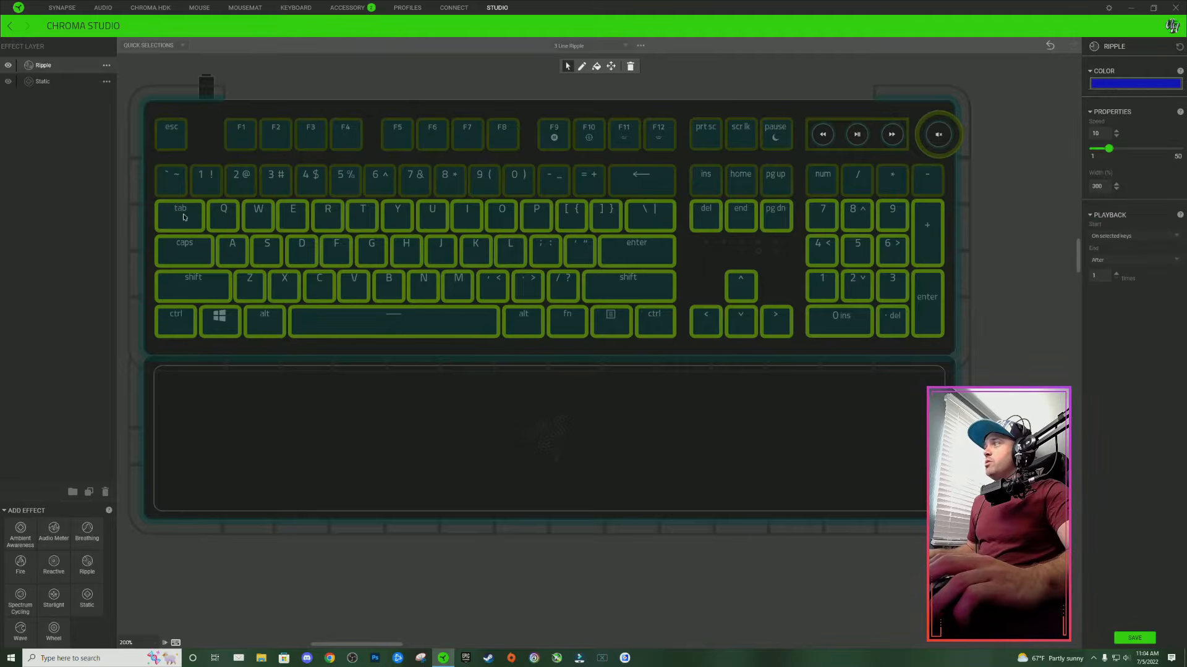
click(1128, 84)
click(1130, 255)
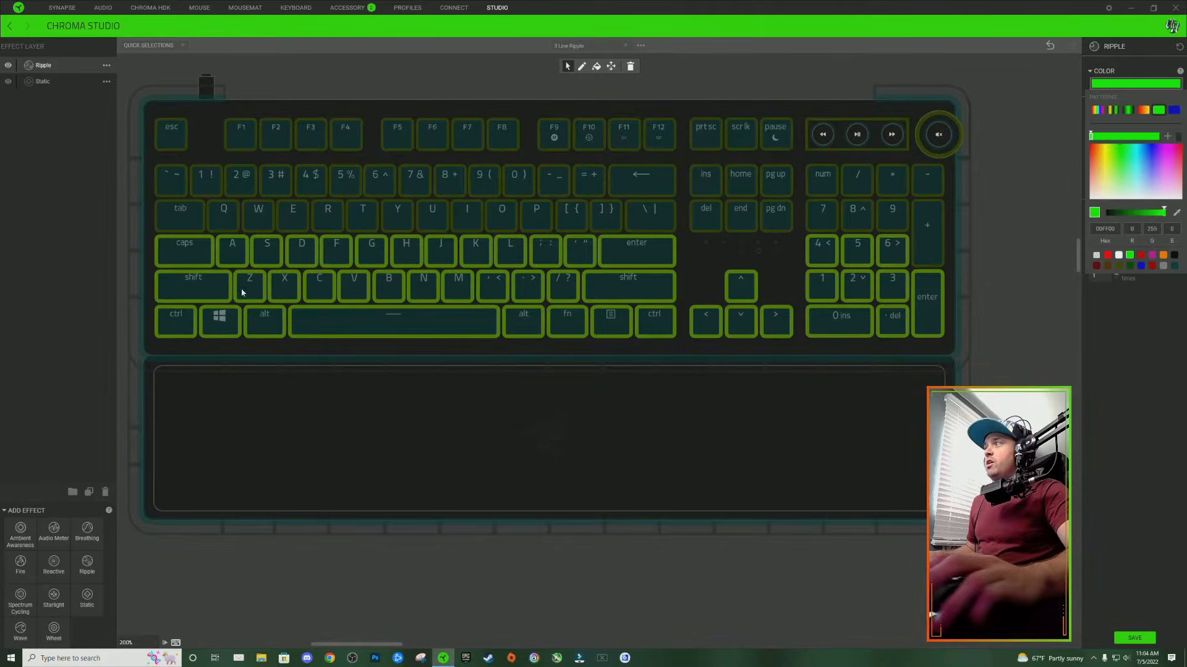
click(179, 267)
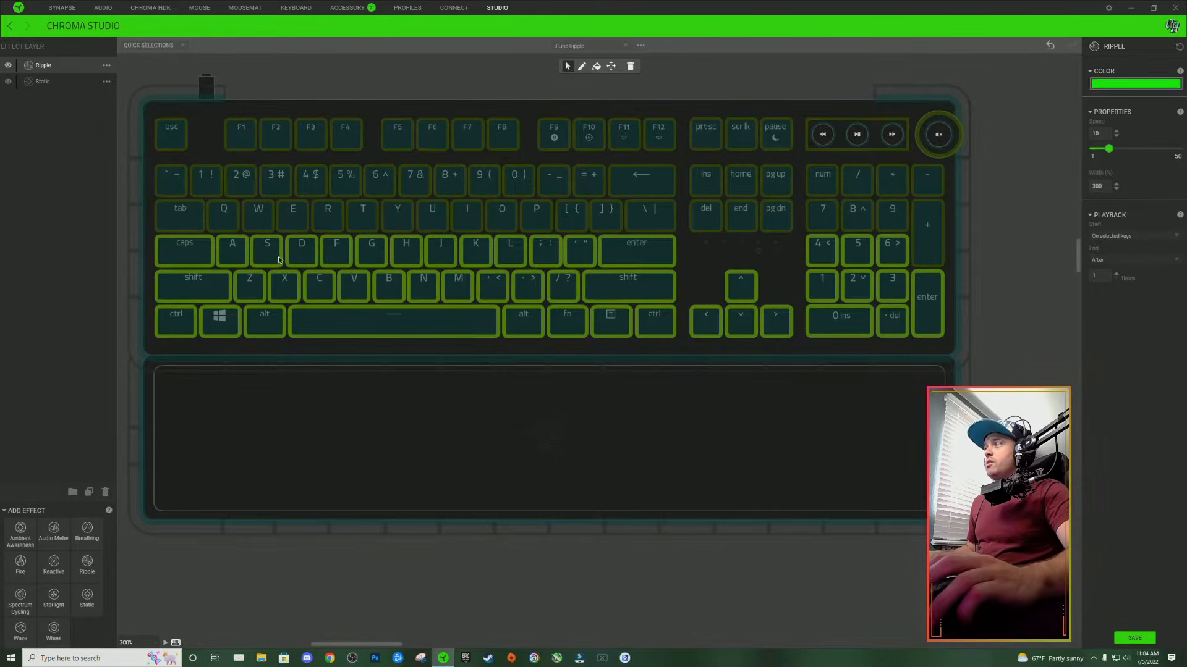
click(1132, 85)
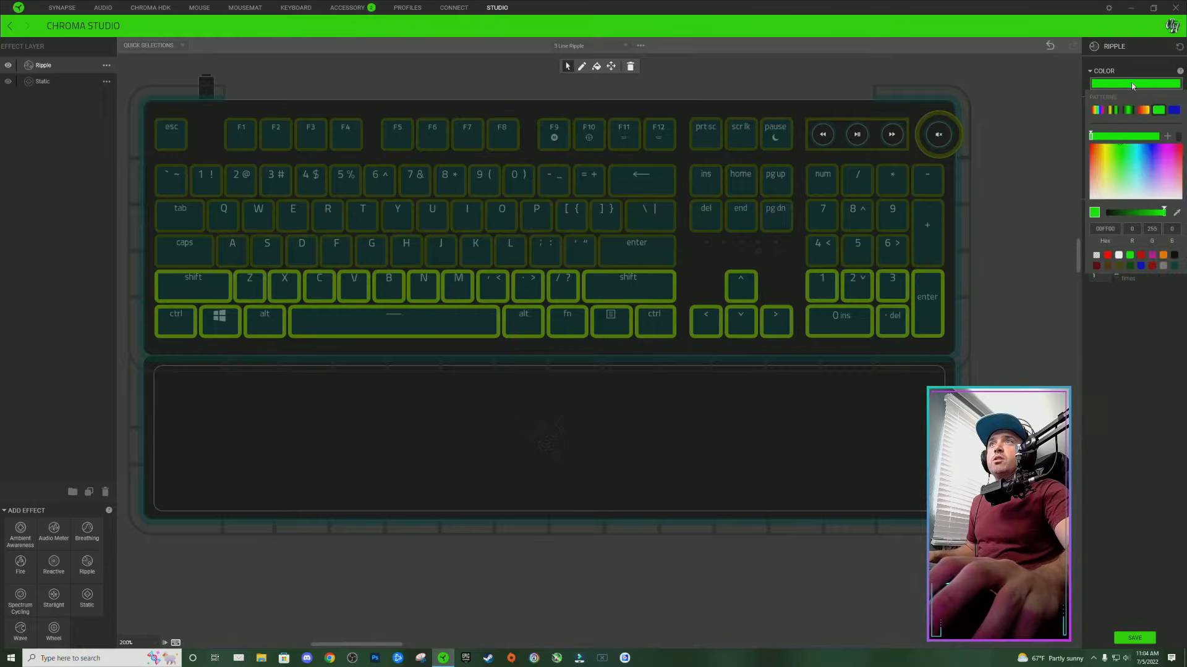
click(1152, 255)
Exclude the Shift row, set the bottom row's ripple color to orange FF8000, and save the effect.
click(190, 297)
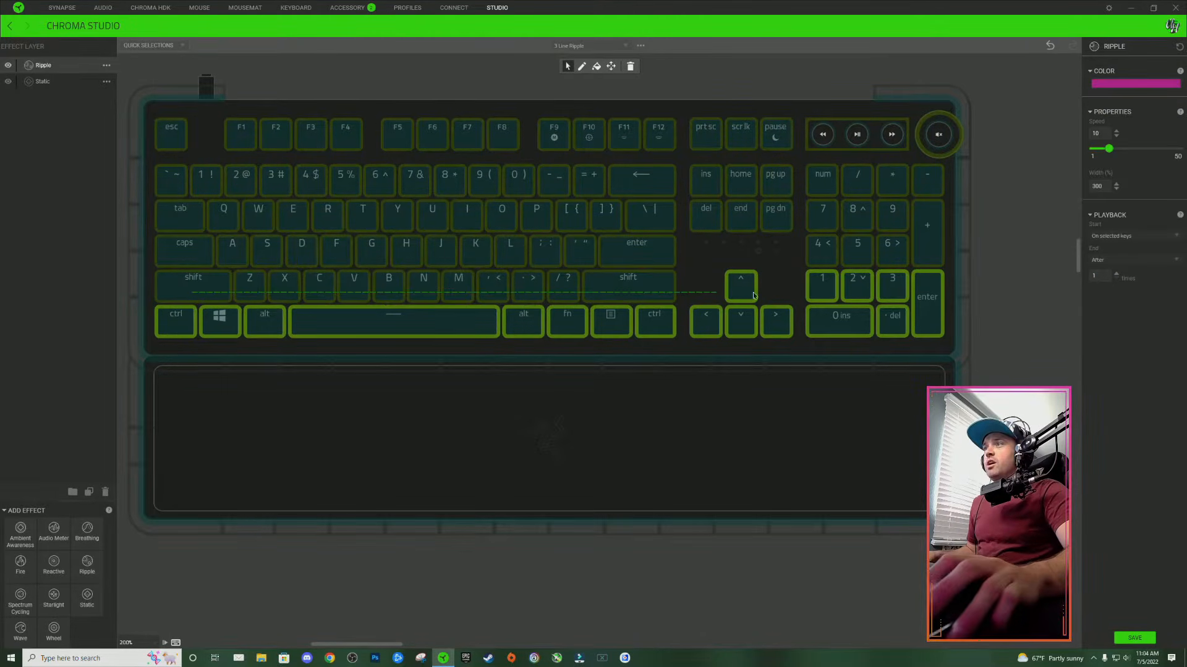
click(1153, 84)
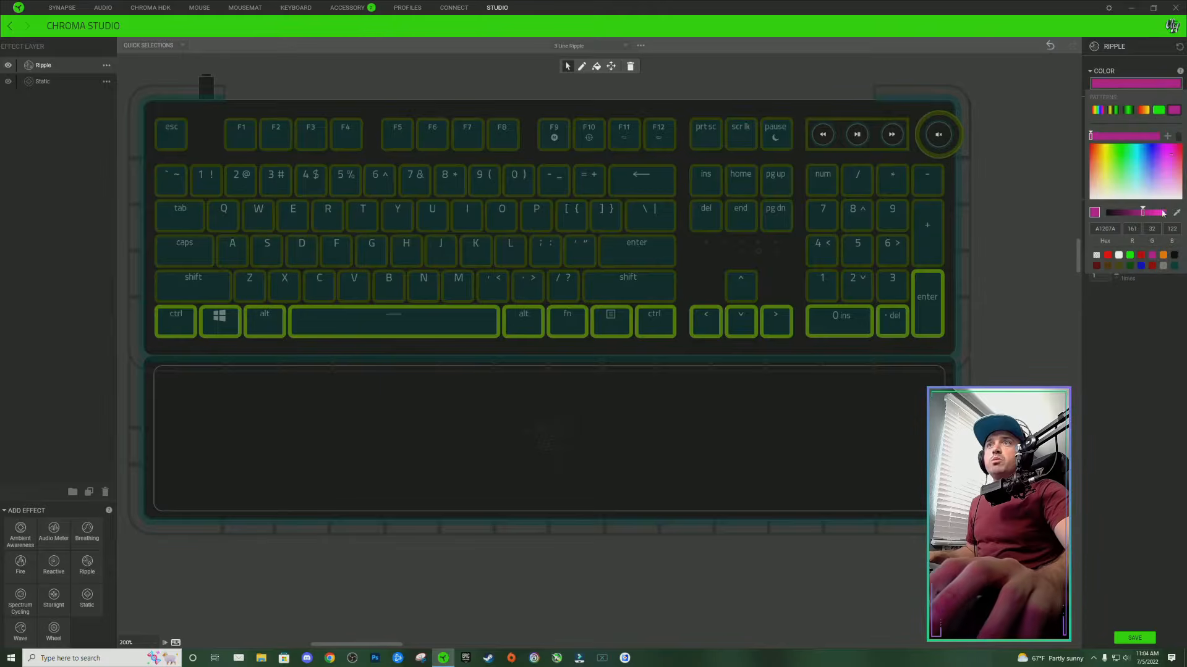
click(1163, 254)
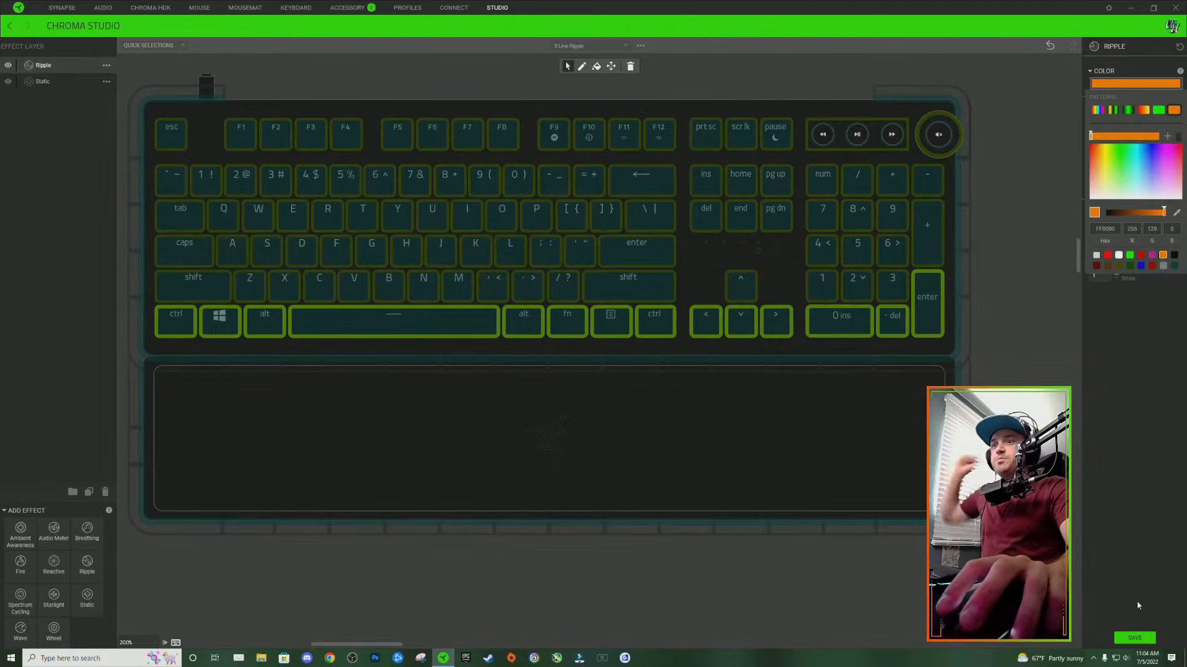
click(1134, 638)
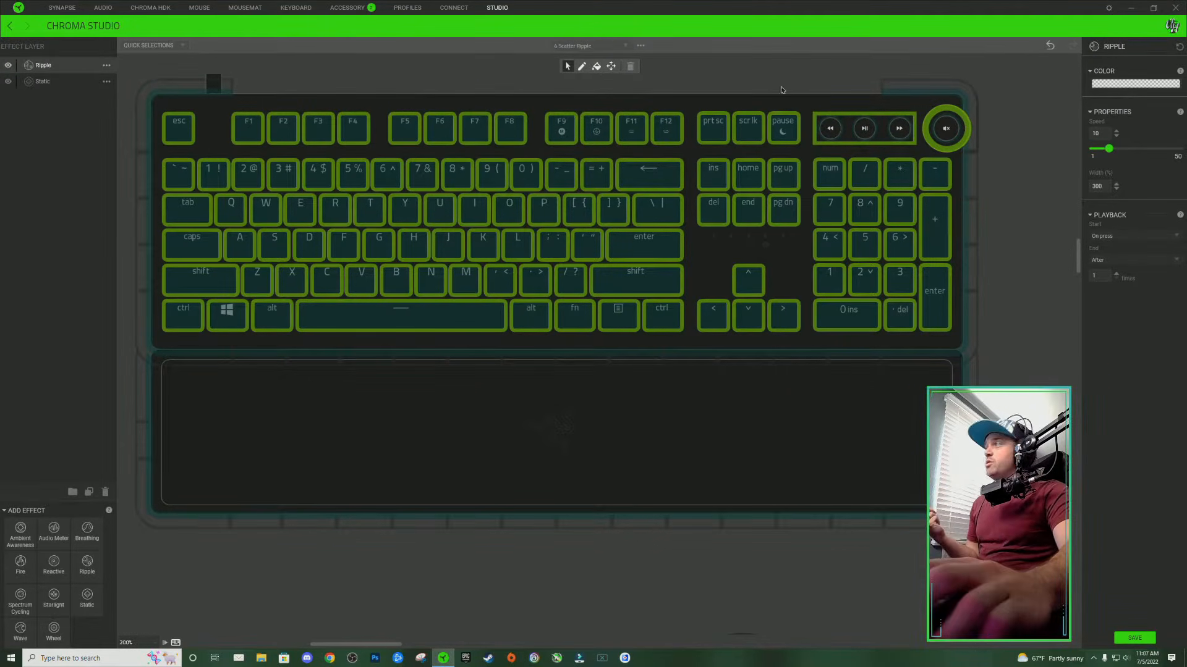
In the 4 Scatter Ripple effect, set the ripple color to solid white FFFFFF for all selected keys and save.
click(1146, 91)
click(1174, 110)
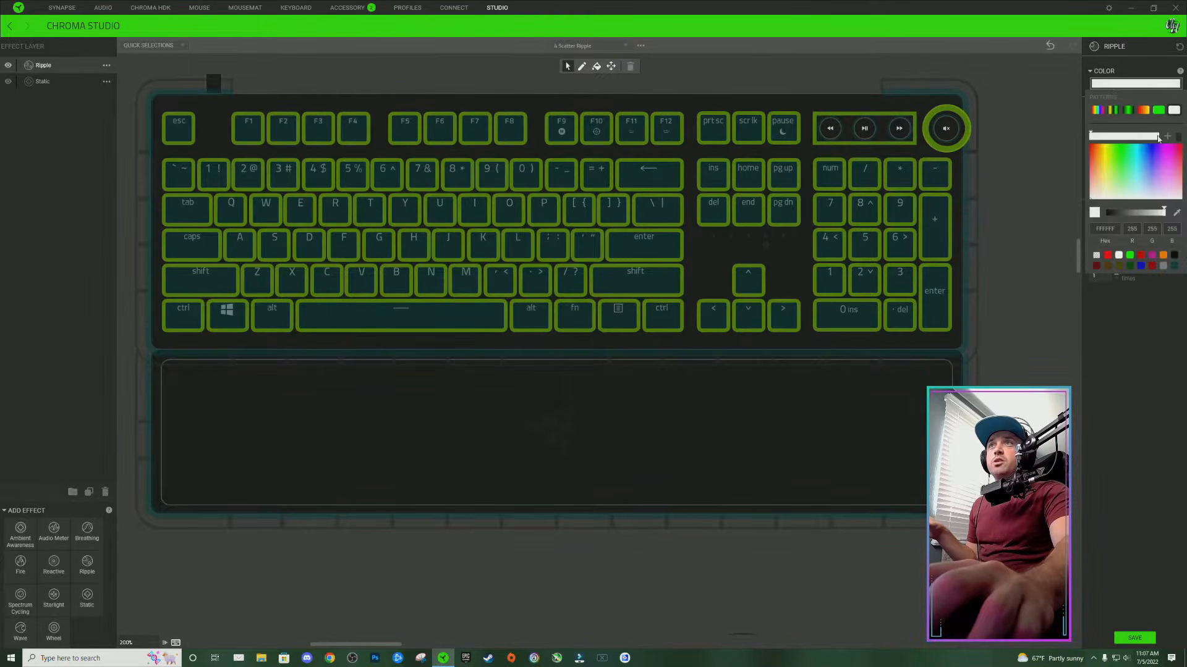
click(1124, 331)
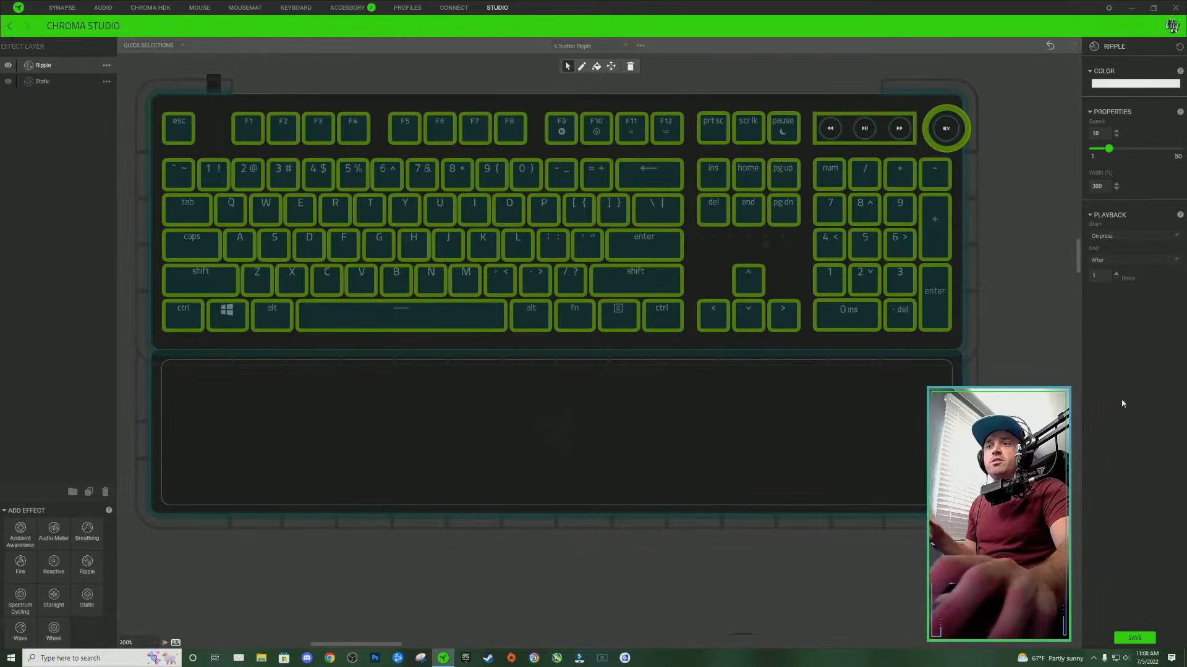
click(1142, 643)
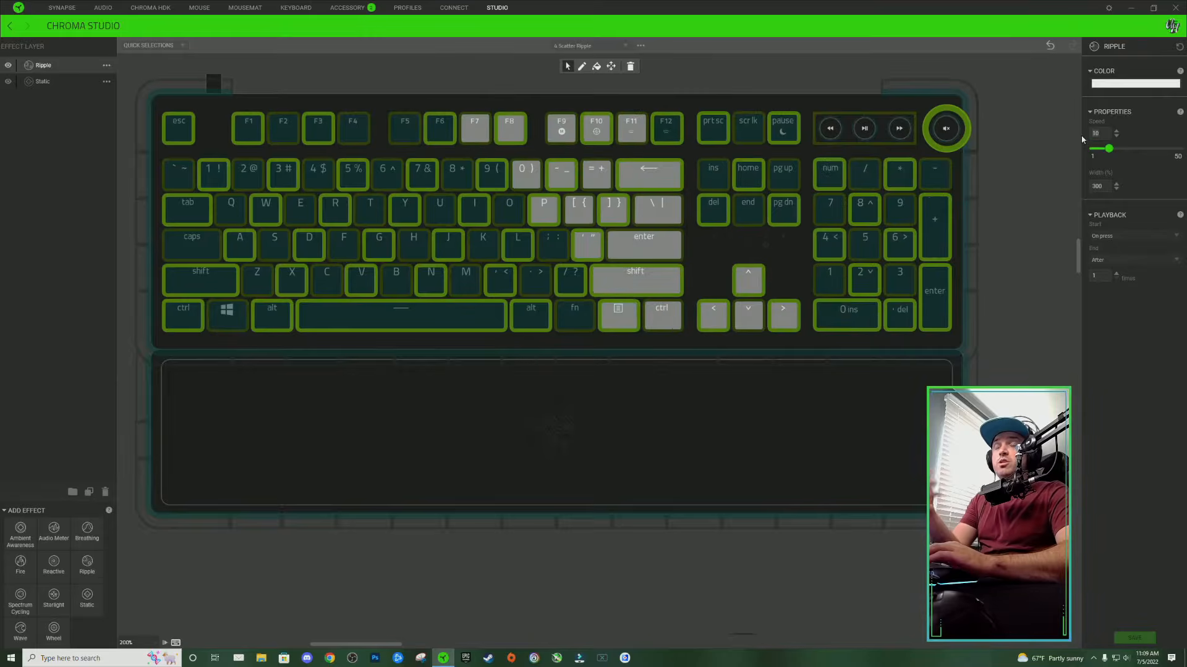
Set the ripple speed to 5 for the selected alternating keys, save, and test the effect with H, G and C keystrokes.
text(5)
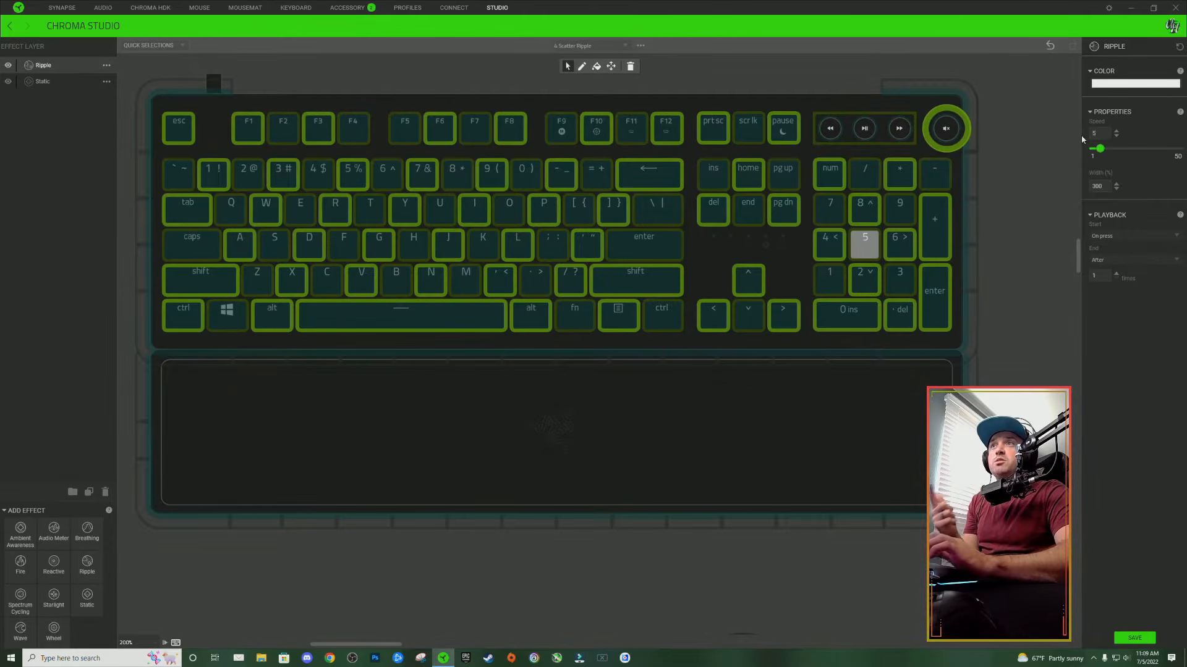
click(1139, 643)
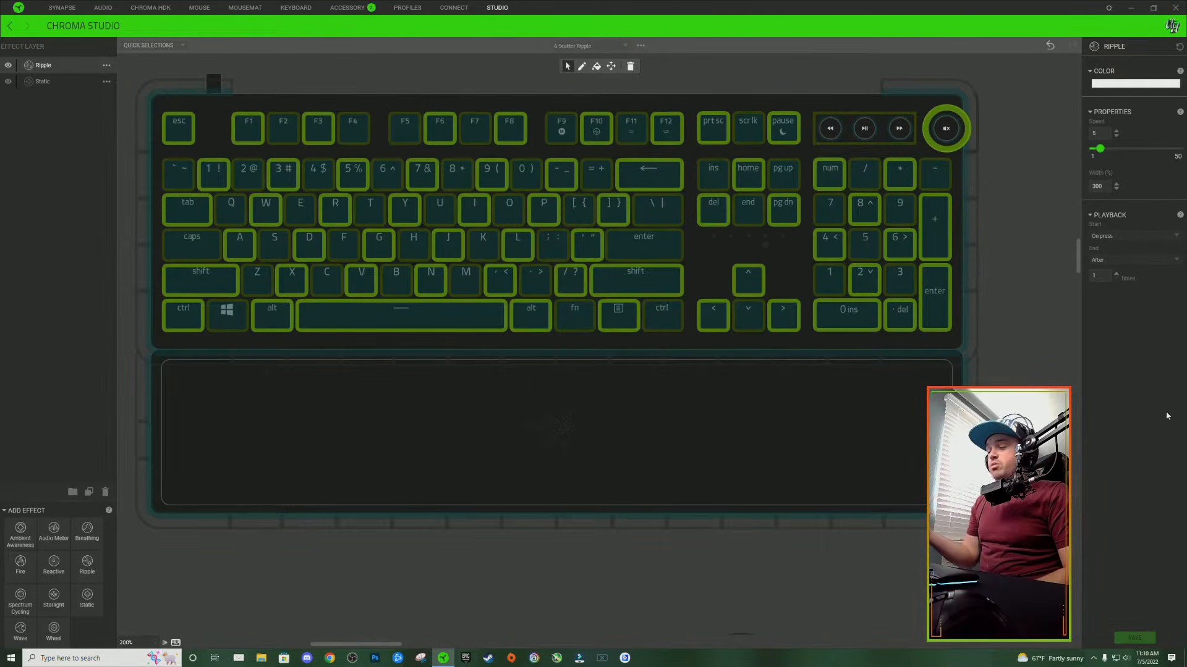
key(h)
key(h)
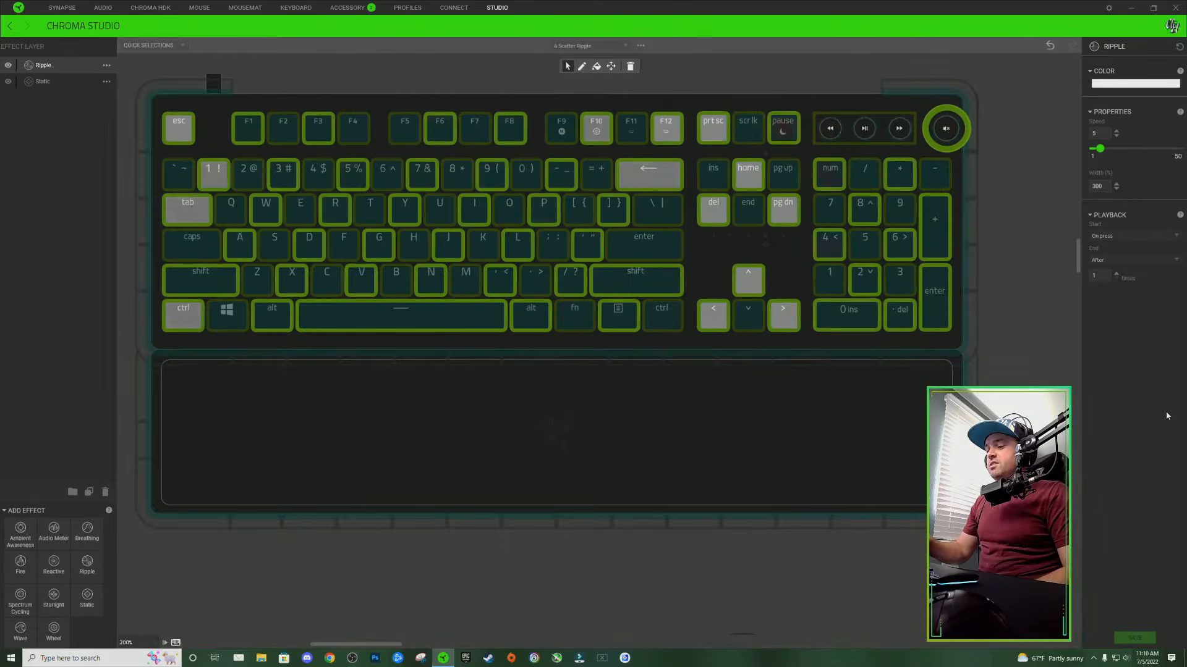
key(h)
key(g)
key(c)
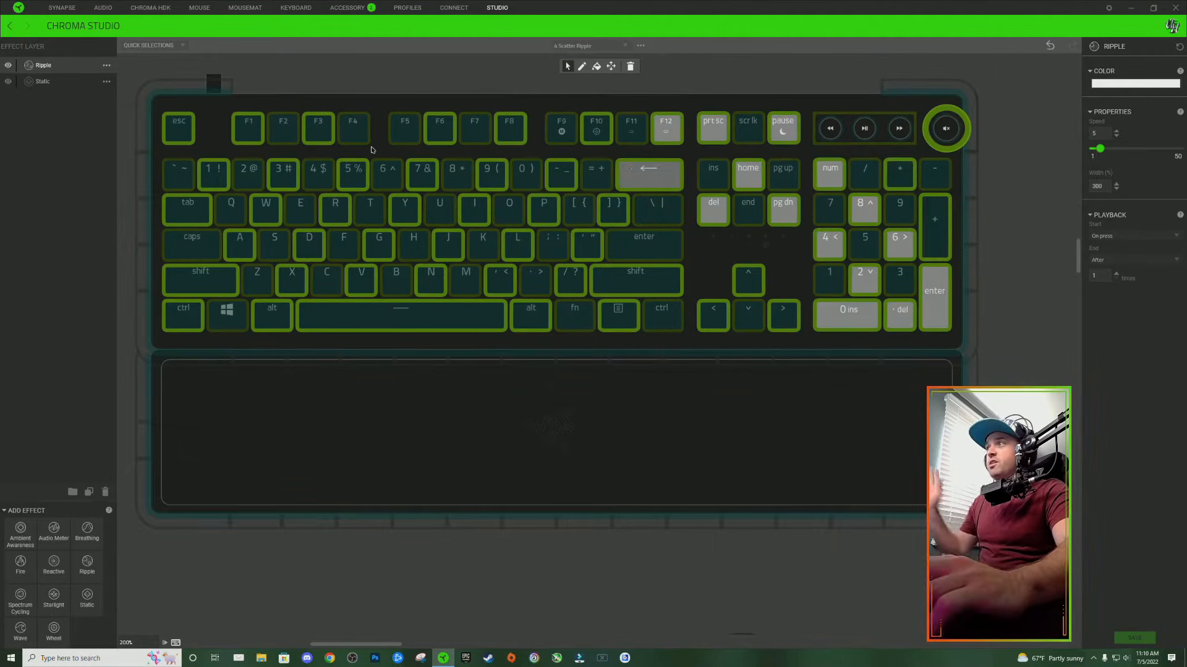
Add a transparent gradient stop to the speed 5 keys' white ripple, place it close after the white start, and save.
click(1124, 87)
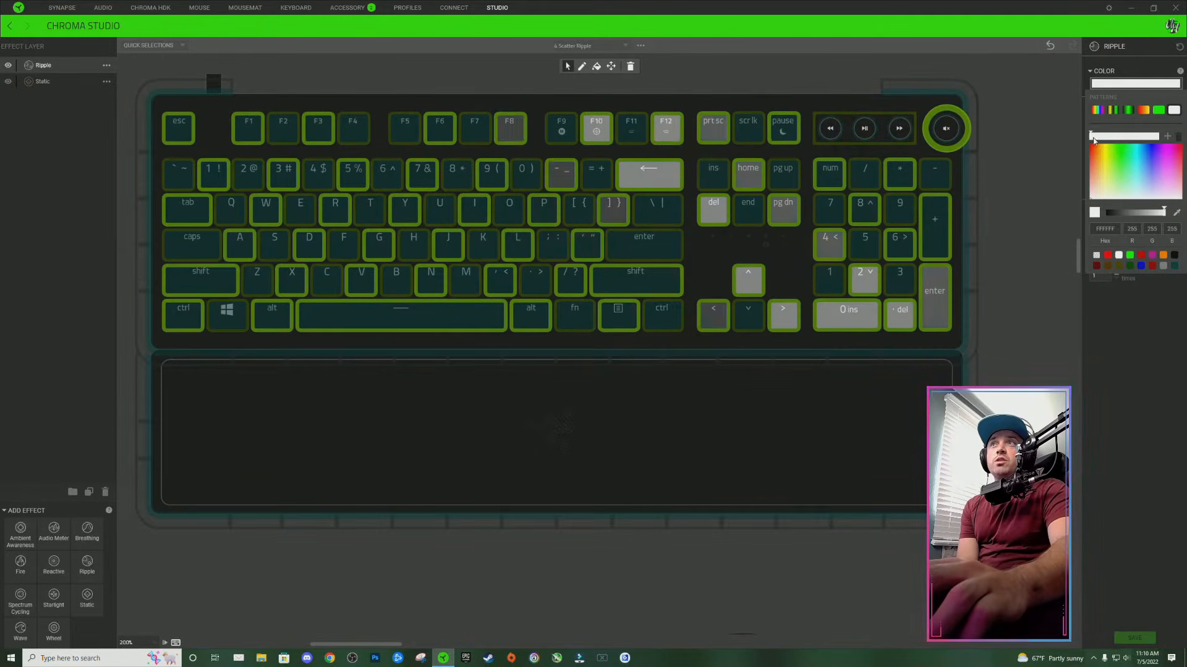
click(1166, 136)
click(1123, 135)
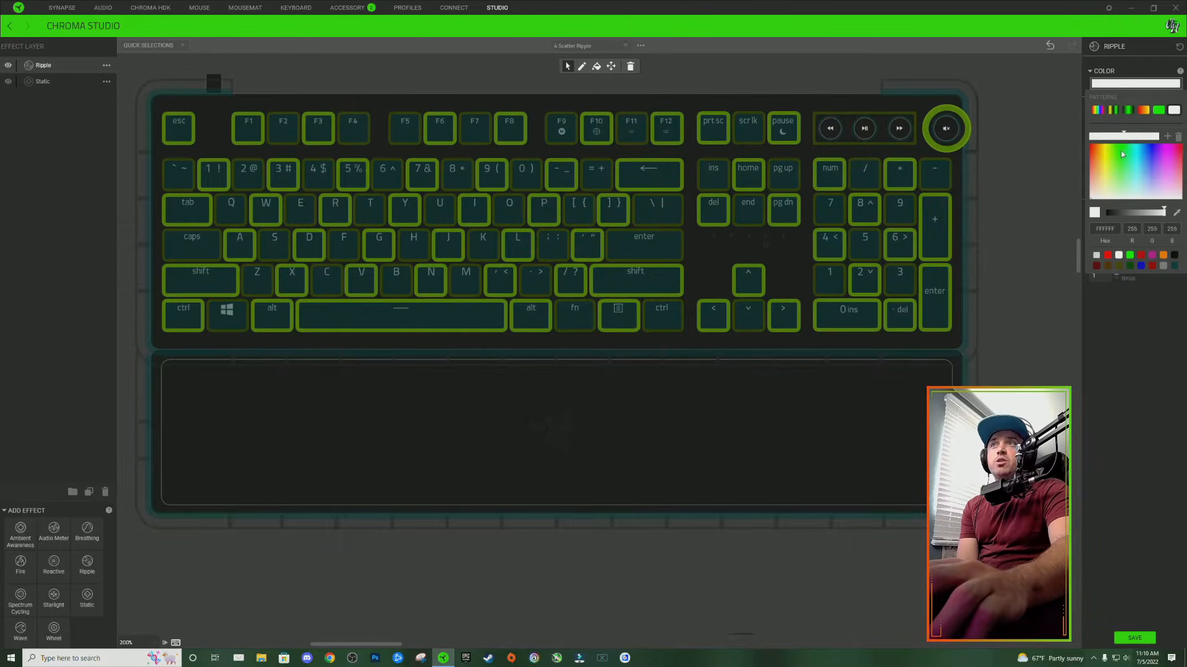
click(1095, 255)
drag(1124, 136, 1106, 139)
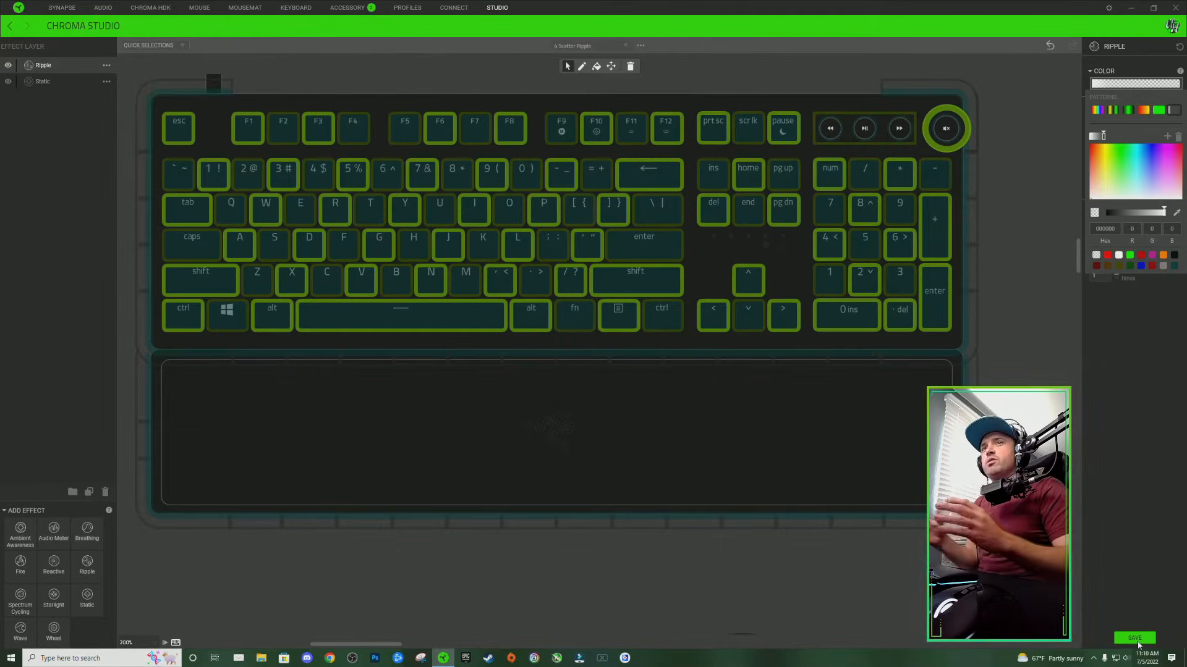
click(1122, 577)
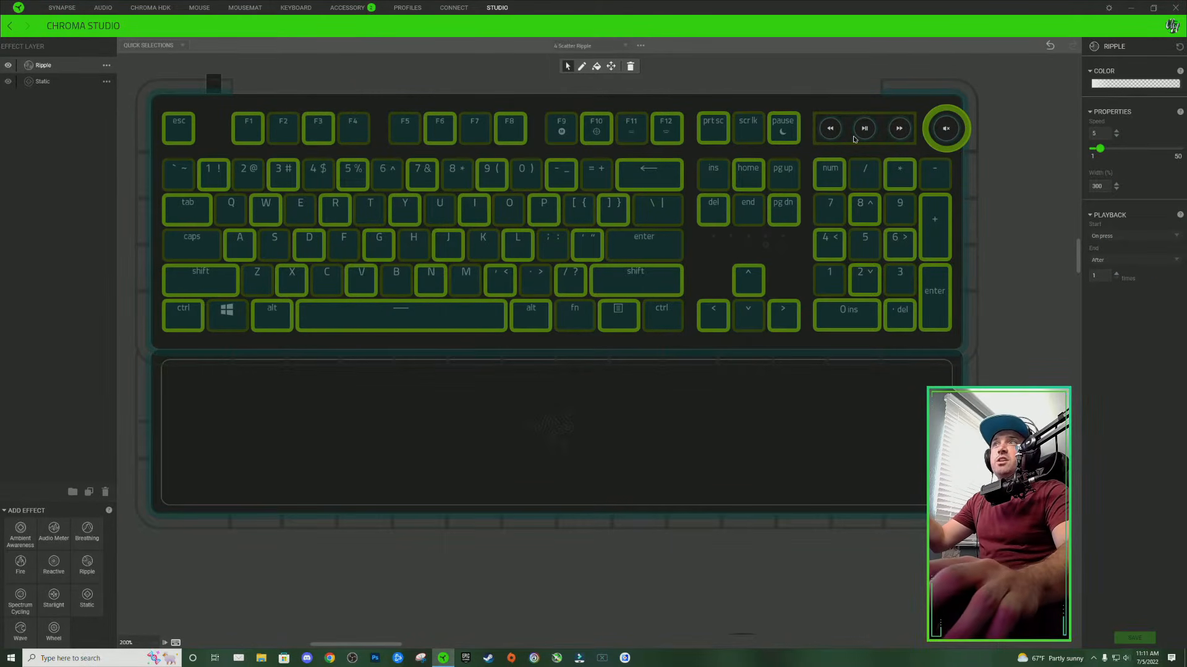
Select the other alternating keys, add a transparent stop close after the start of their white ripple gradient, and save the effect.
double_click(854, 137)
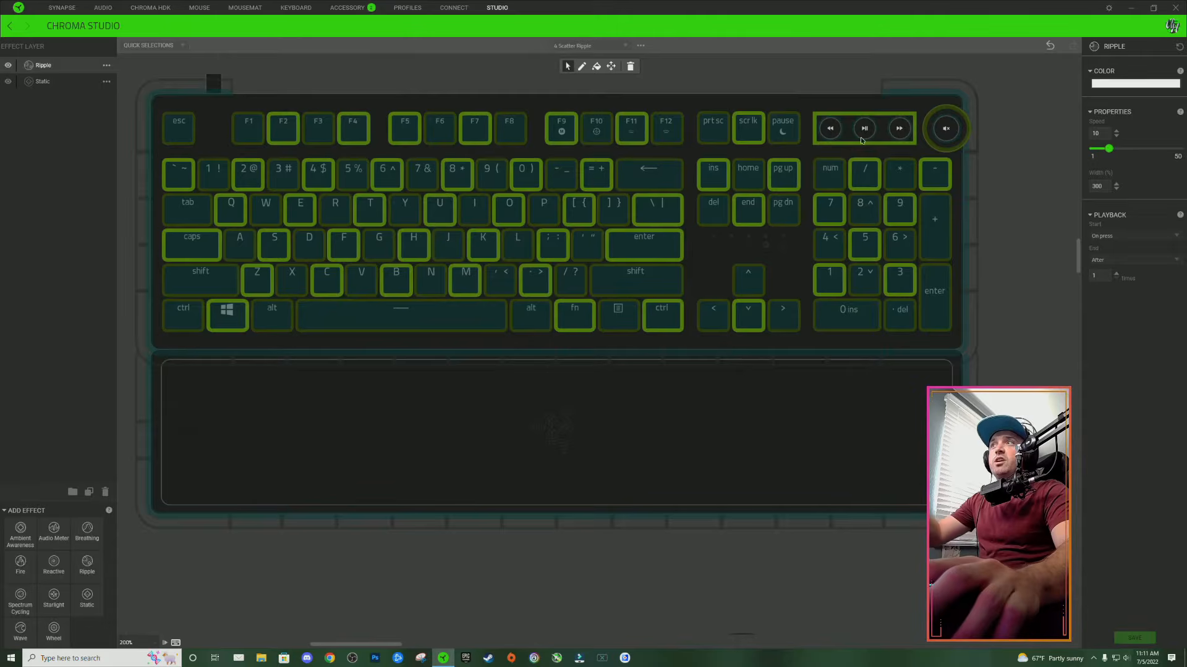
click(1110, 84)
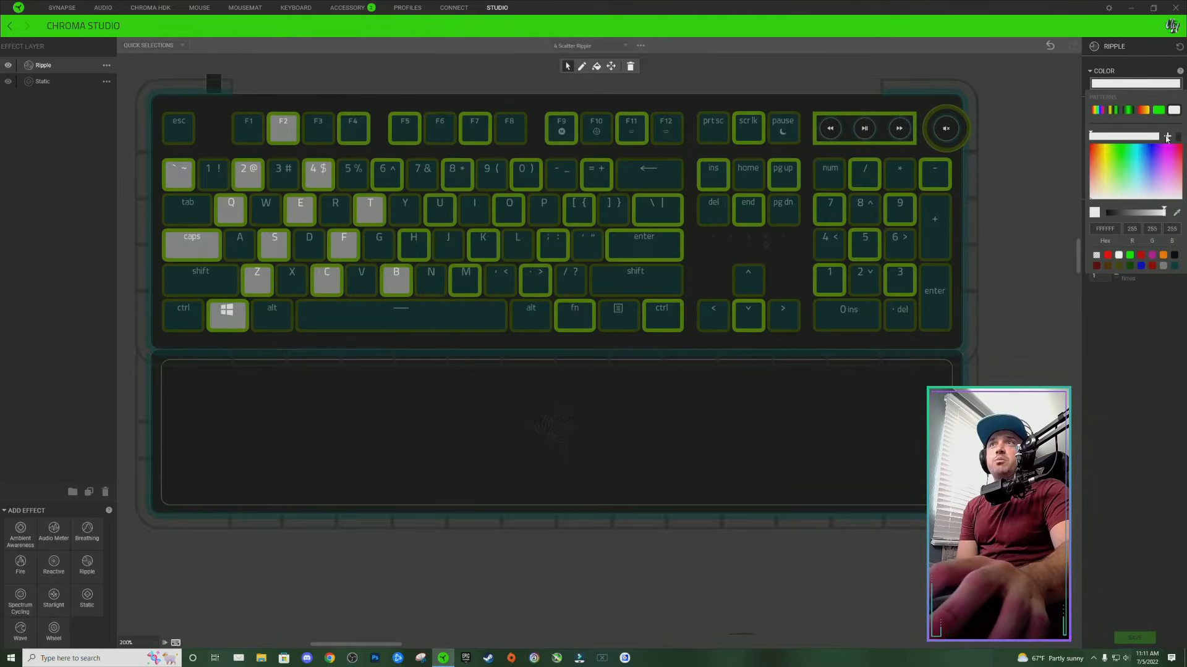
click(1111, 186)
drag(1124, 139, 1104, 137)
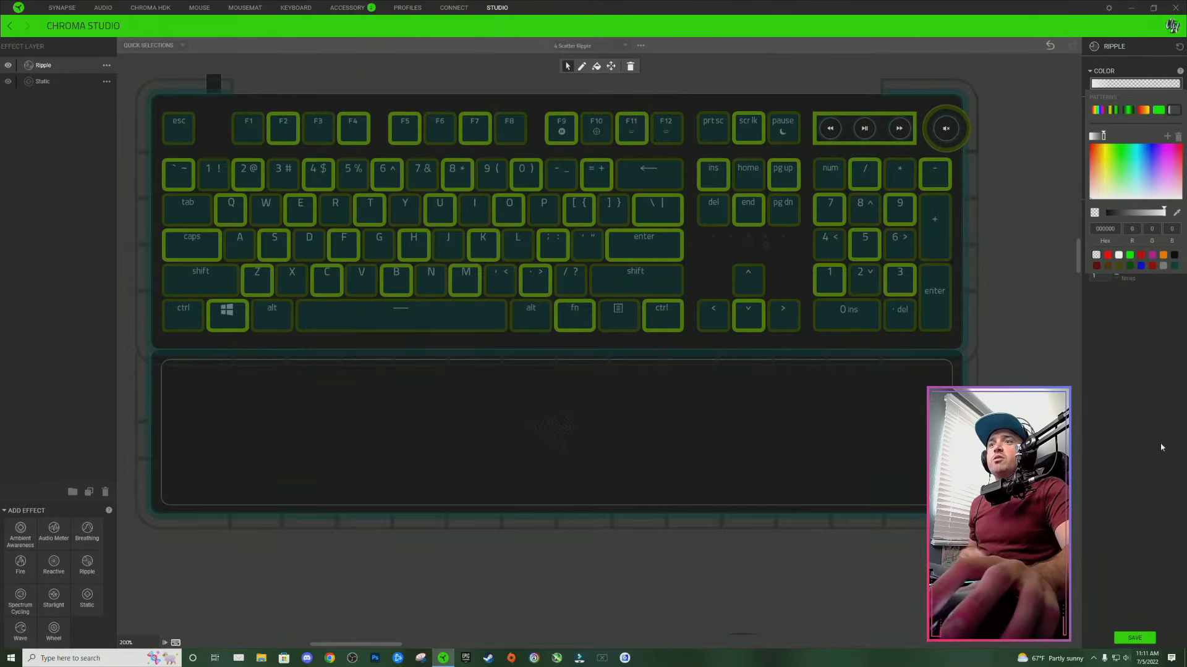
click(1153, 643)
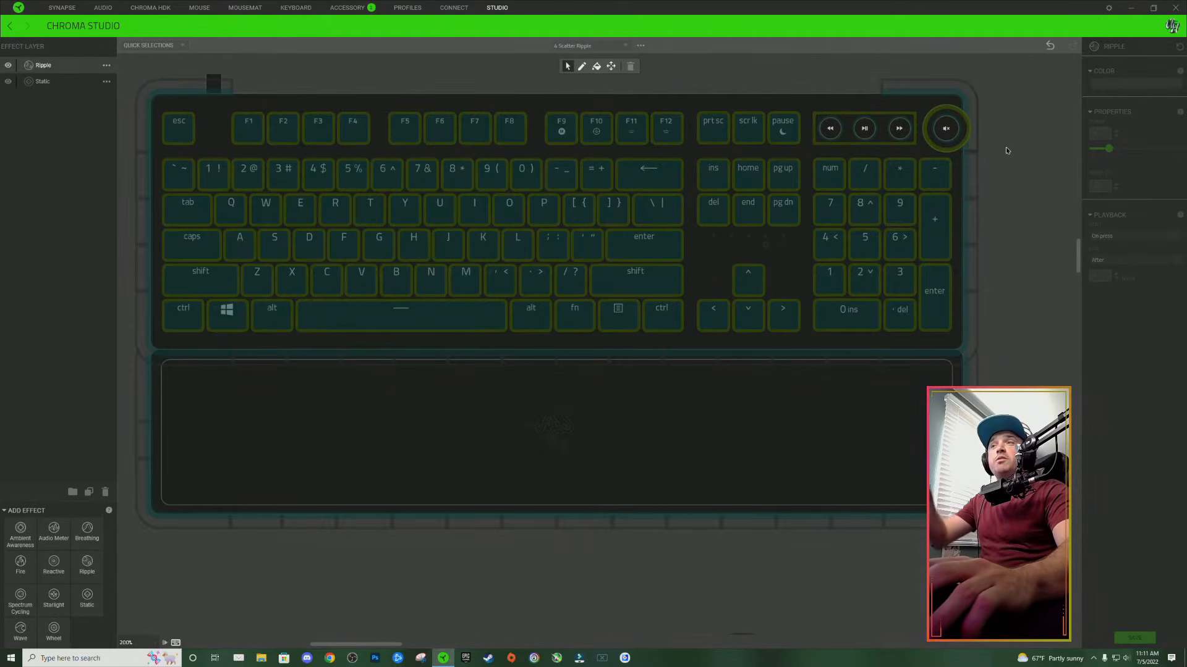
Select the alternating key group that includes the volume dial and examine the stops of its ripple gradient.
click(937, 136)
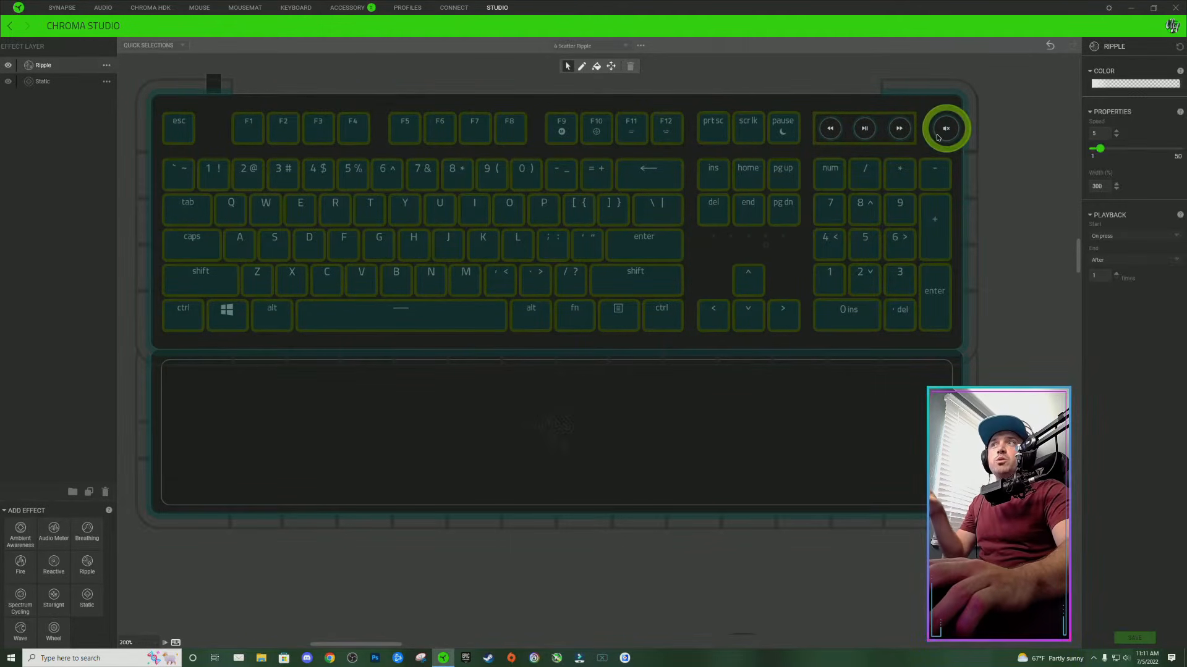
click(1112, 84)
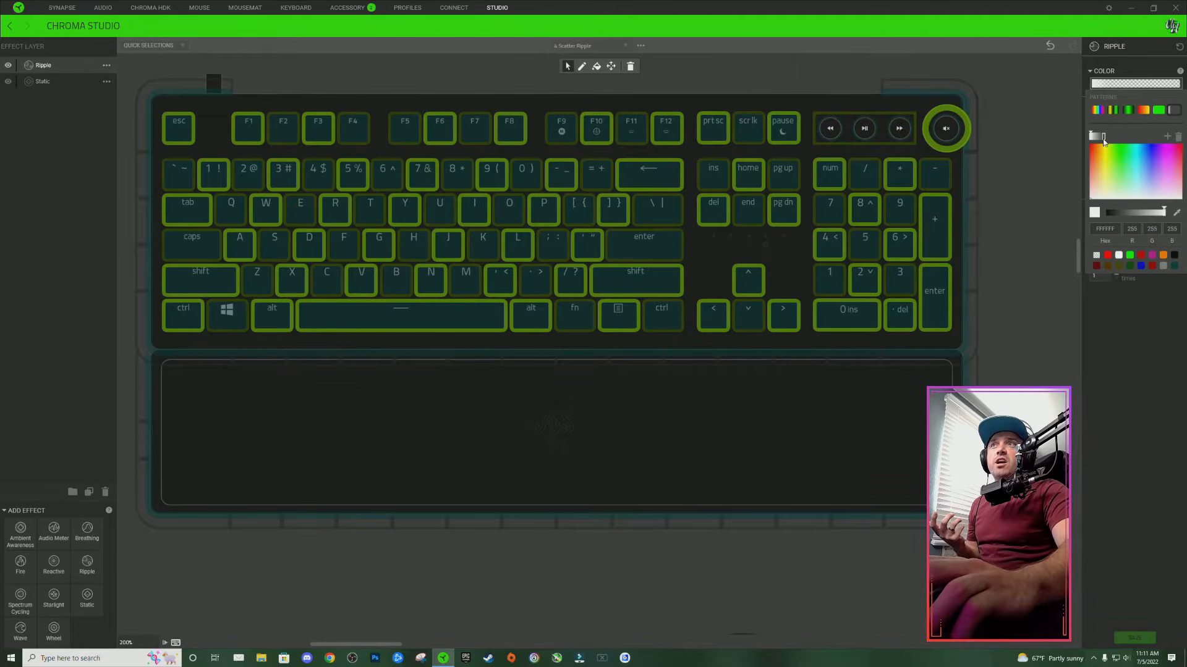
click(1100, 136)
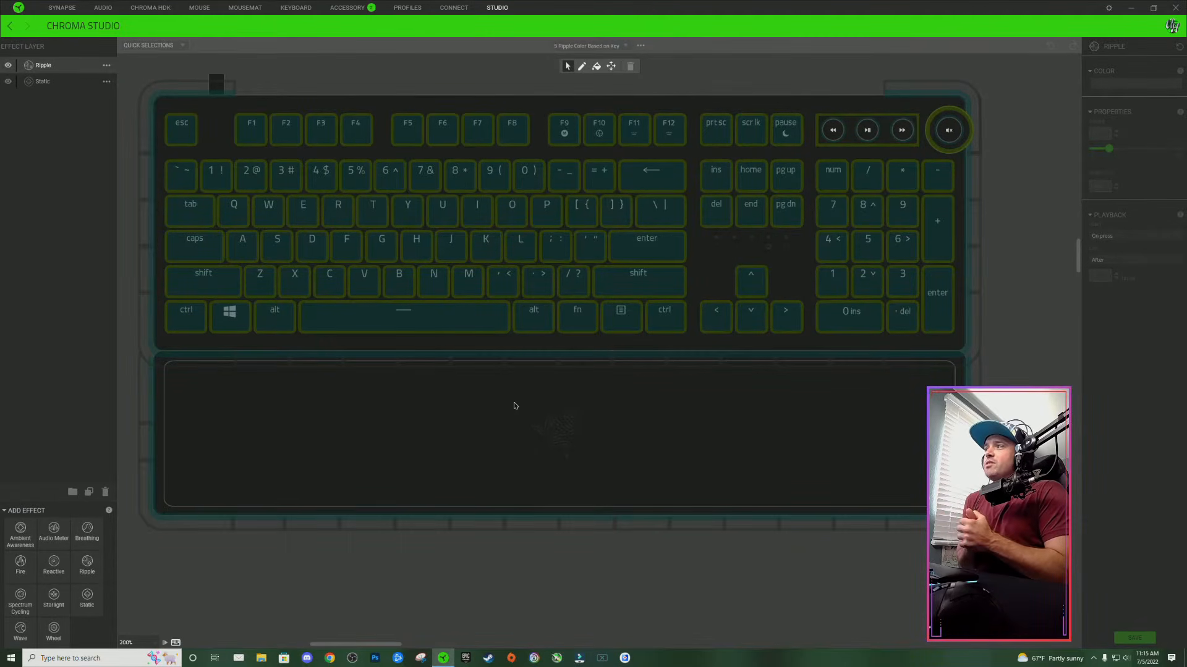
click(408, 288)
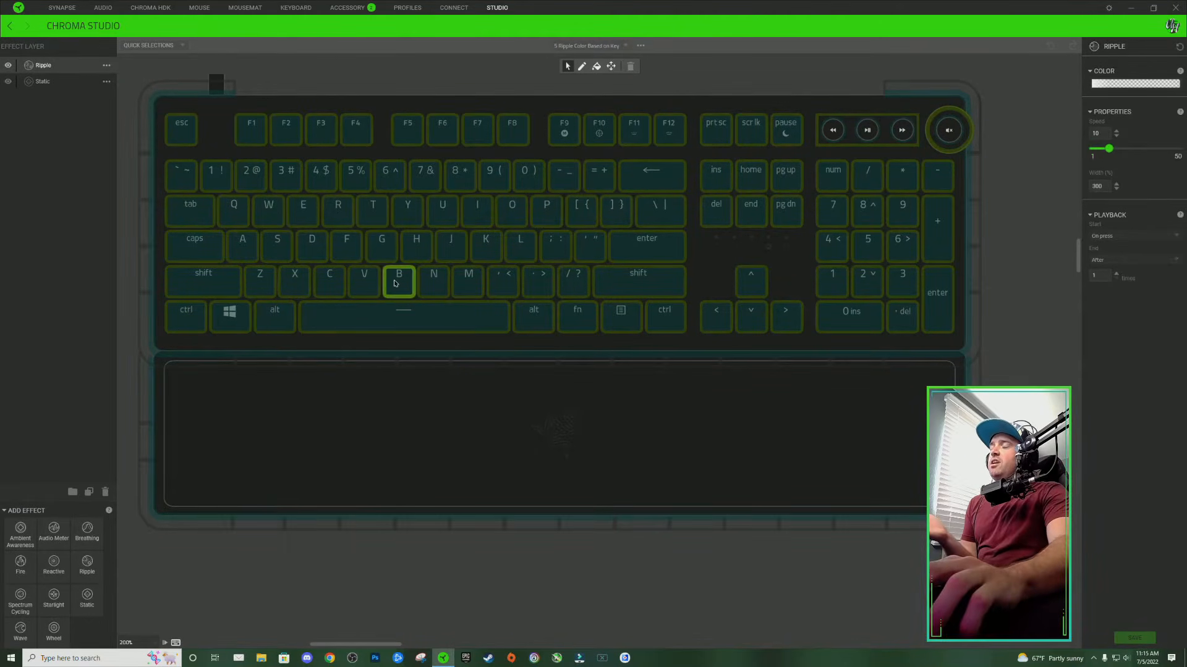
click(391, 259)
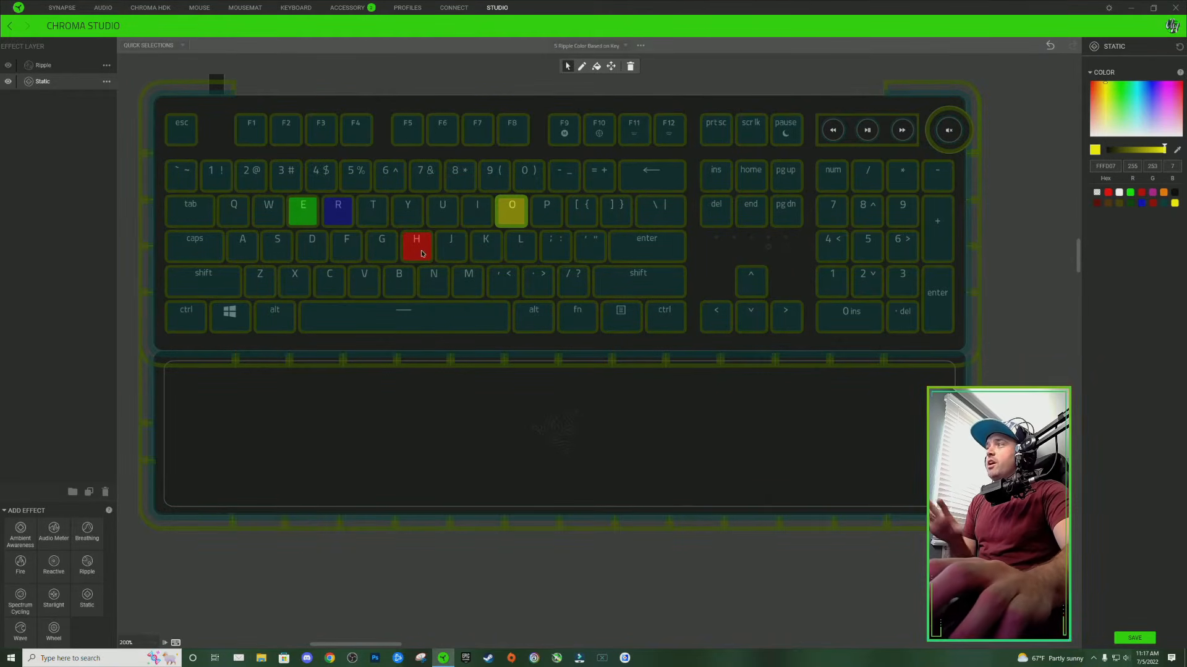
mouse_move(419, 263)
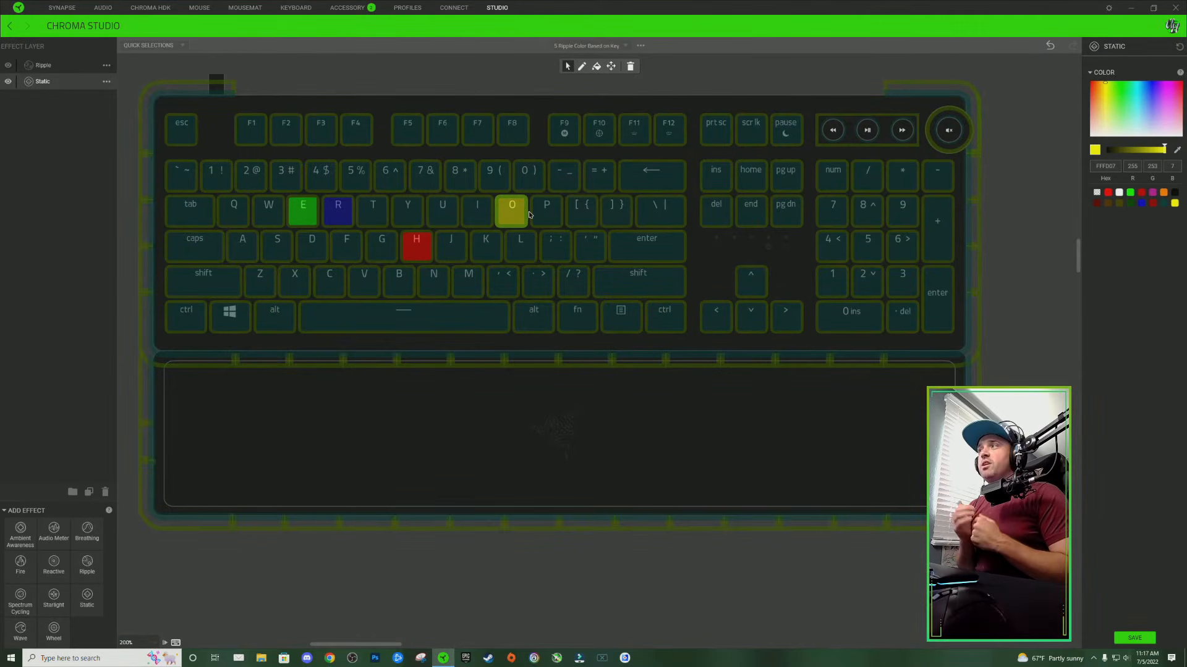
click(462, 195)
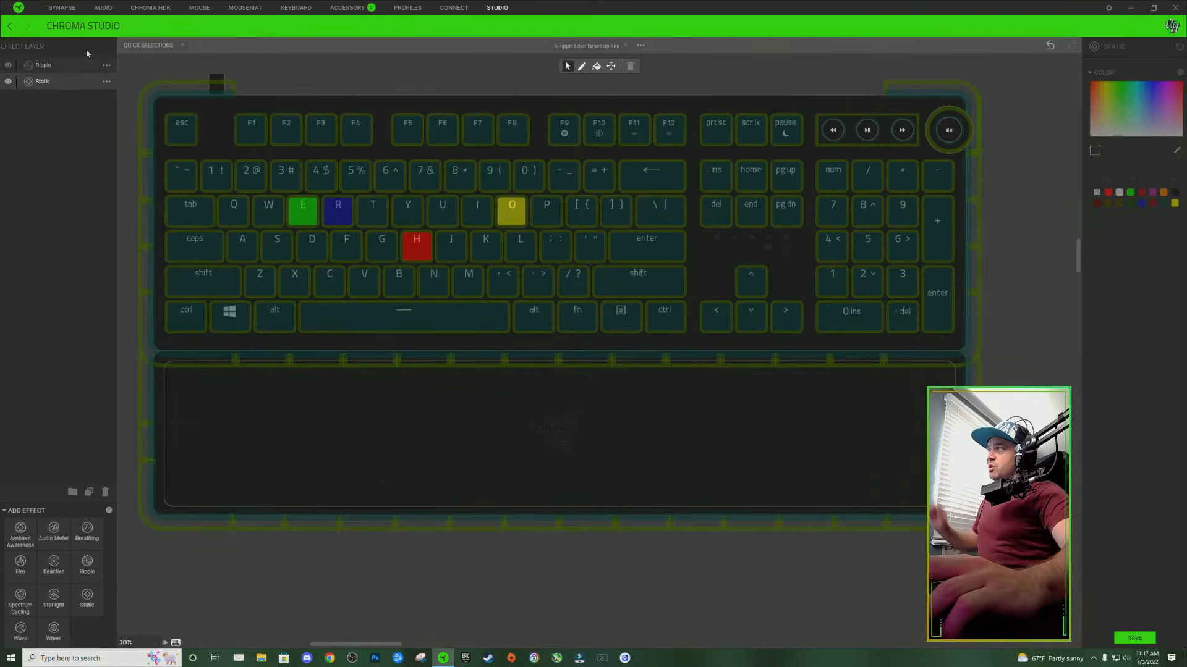
click(33, 84)
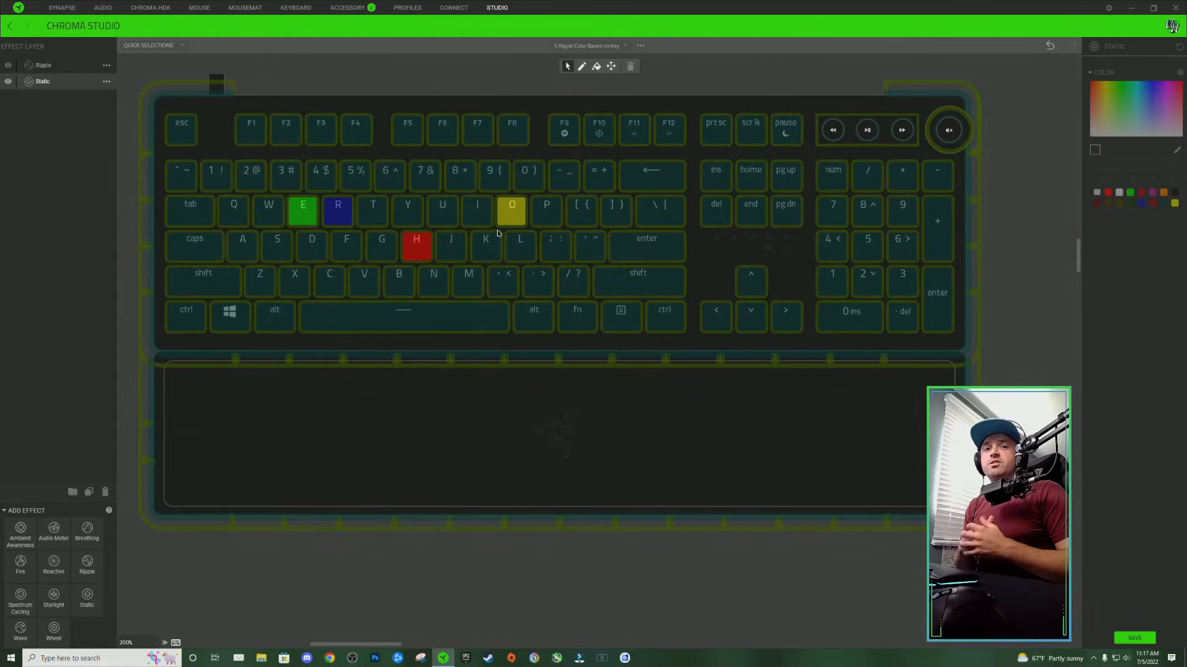
Activate the Ripple layer and select all keys of the keyboard, from Esc to the numpad.
click(41, 70)
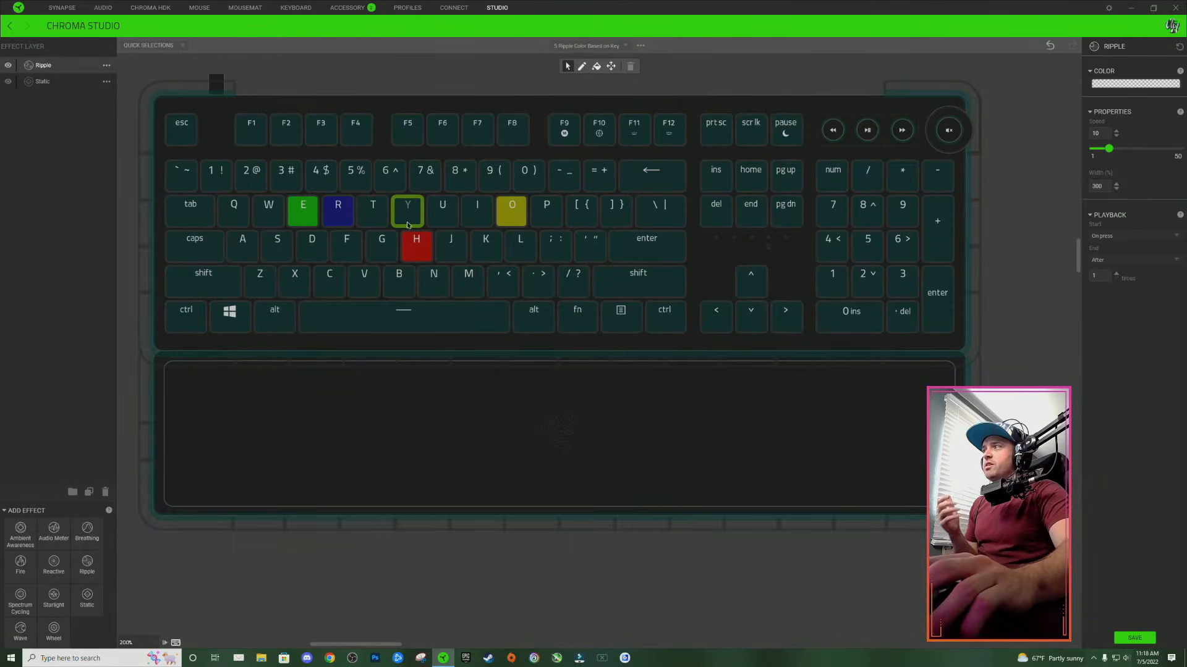
click(430, 257)
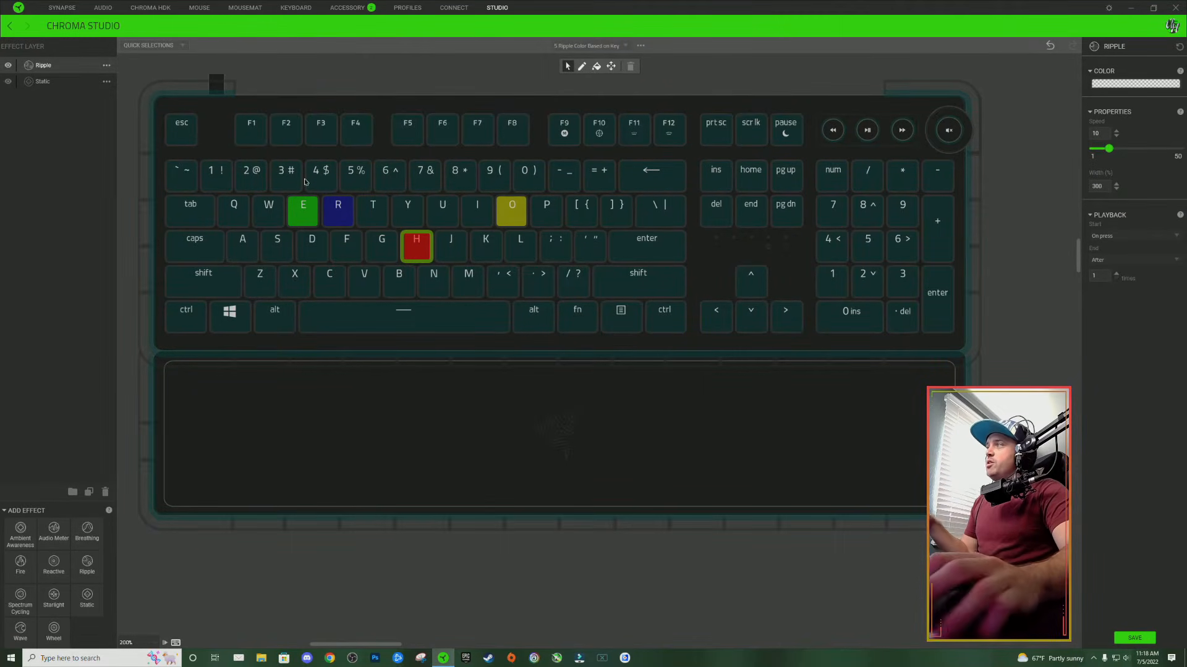
drag(178, 117, 956, 320)
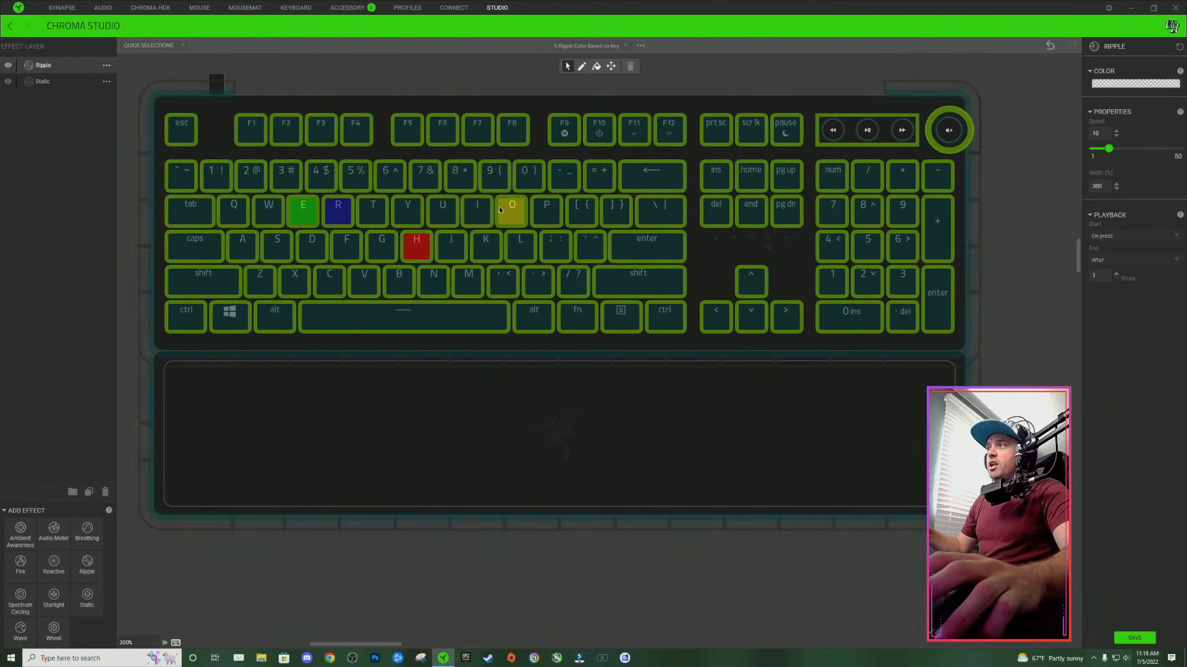
right_click(512, 217)
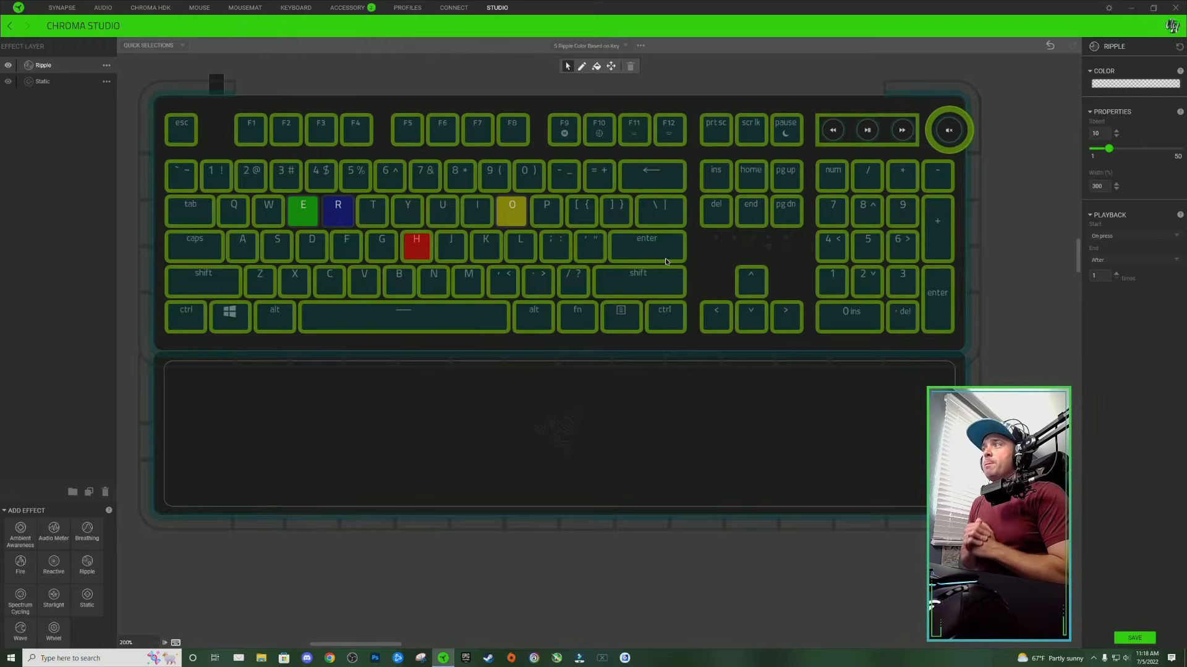
mouse_move(666, 261)
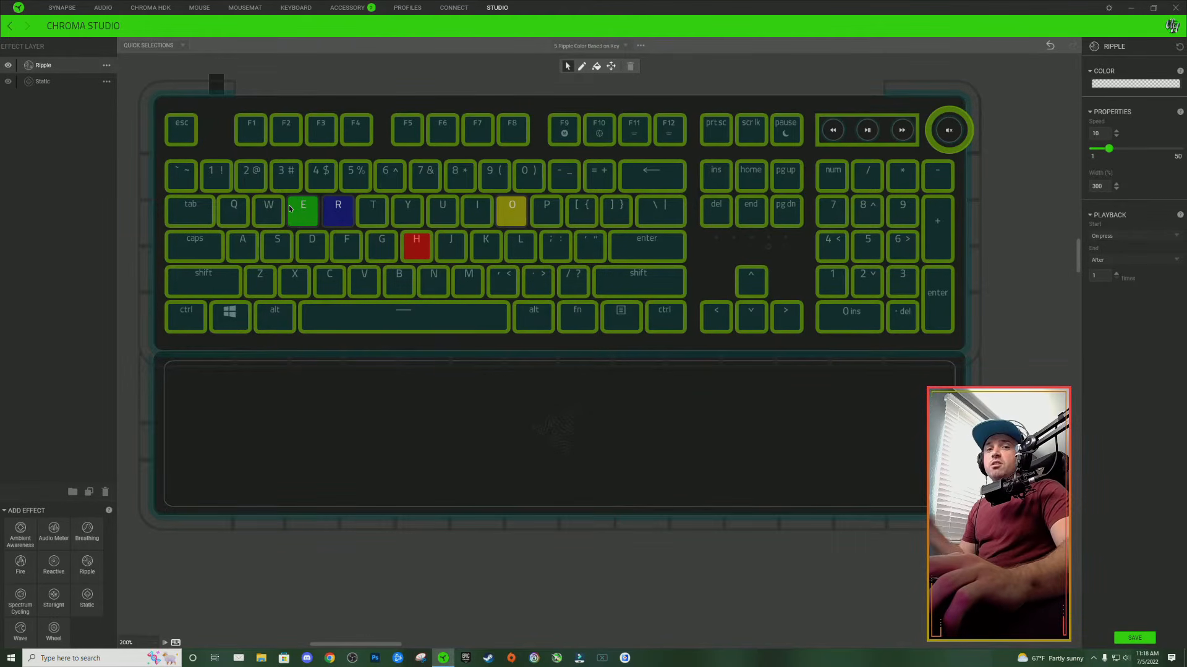
Change the ripple gradient to solid red (FF0000) and set its playback start to On selected keys.
click(1126, 84)
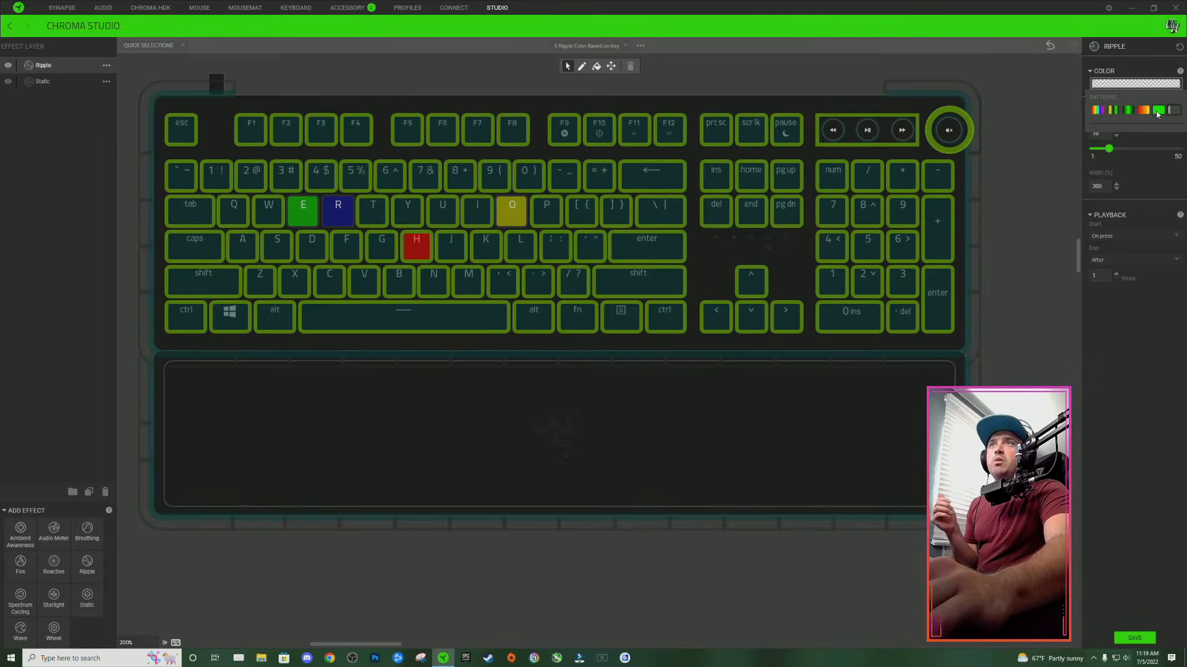
click(1158, 111)
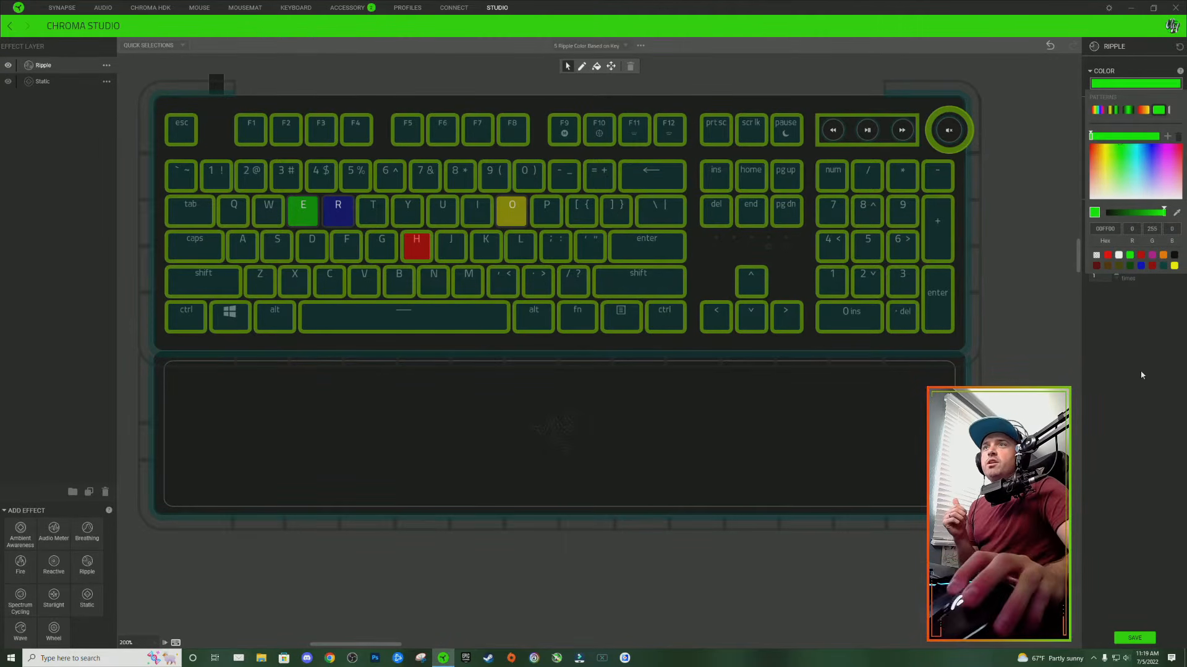
click(1107, 256)
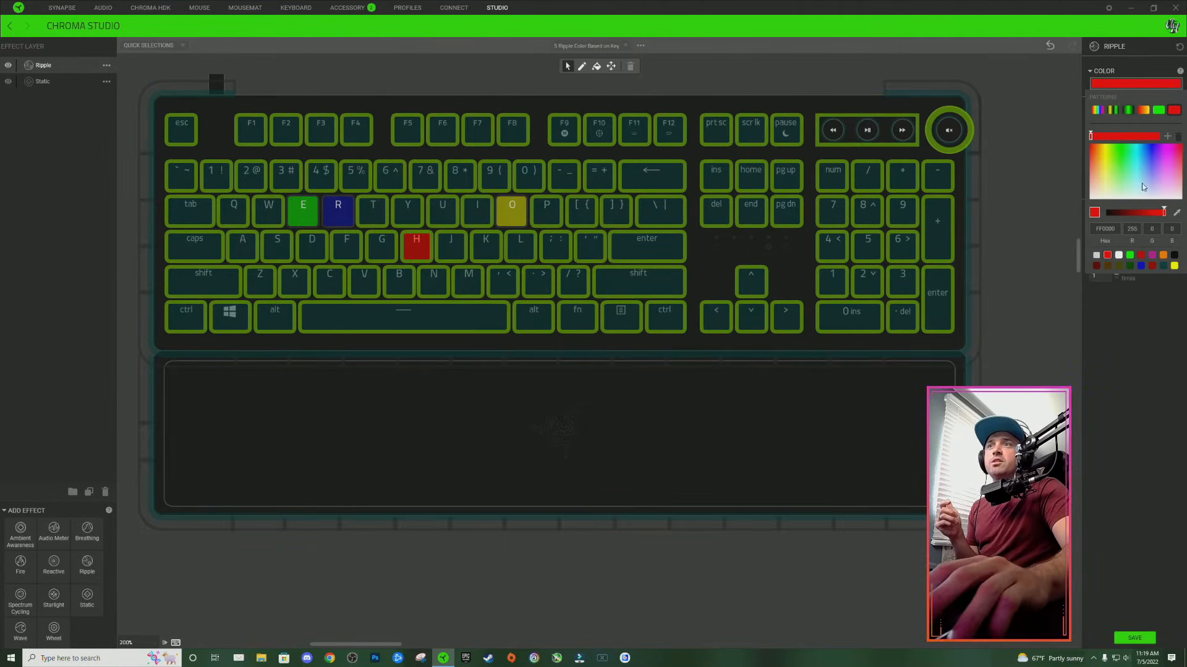
click(1147, 343)
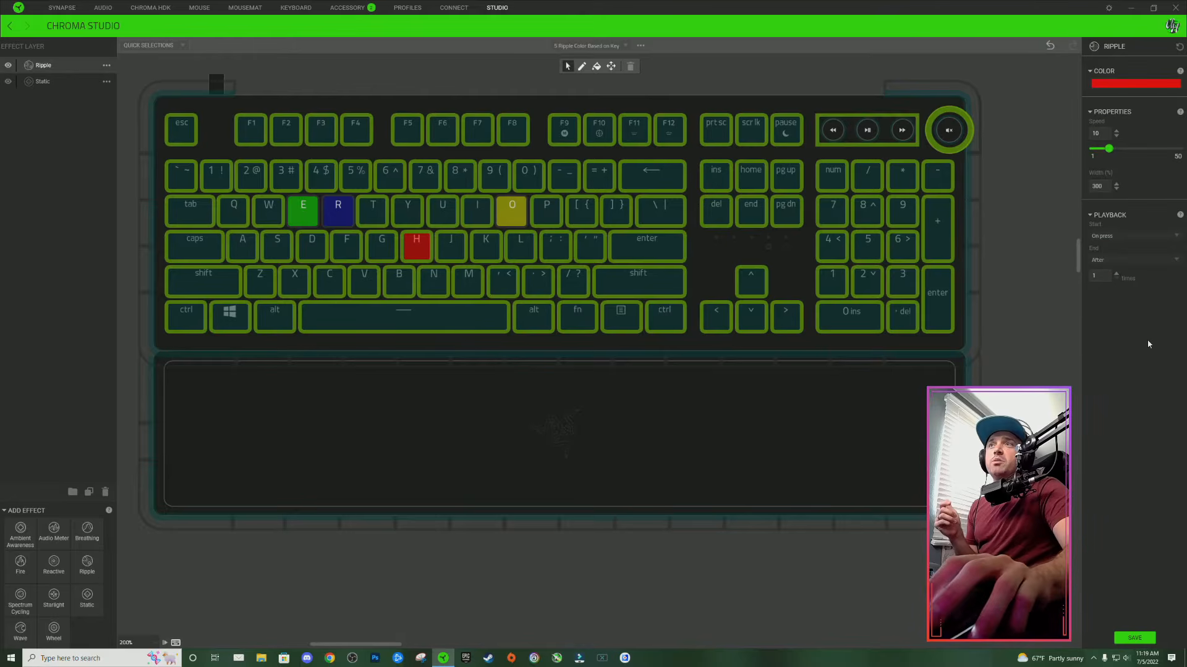
click(1130, 241)
click(1124, 268)
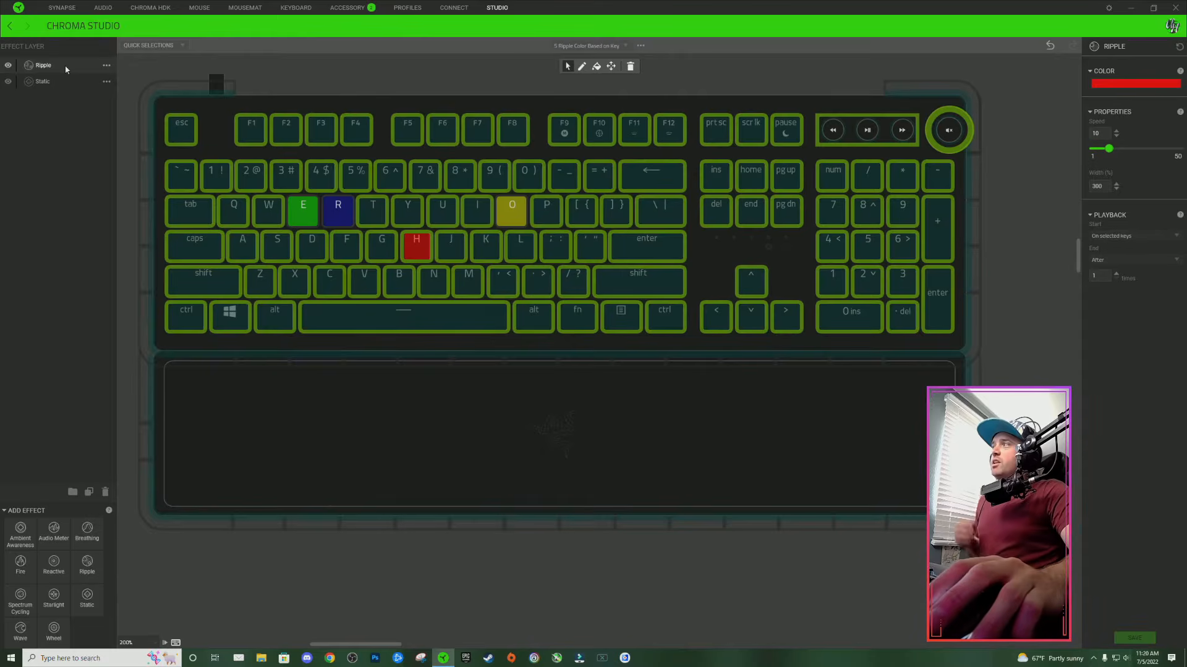
Duplicate the Ripple layer and rename the lower copy Red.
right_click(57, 69)
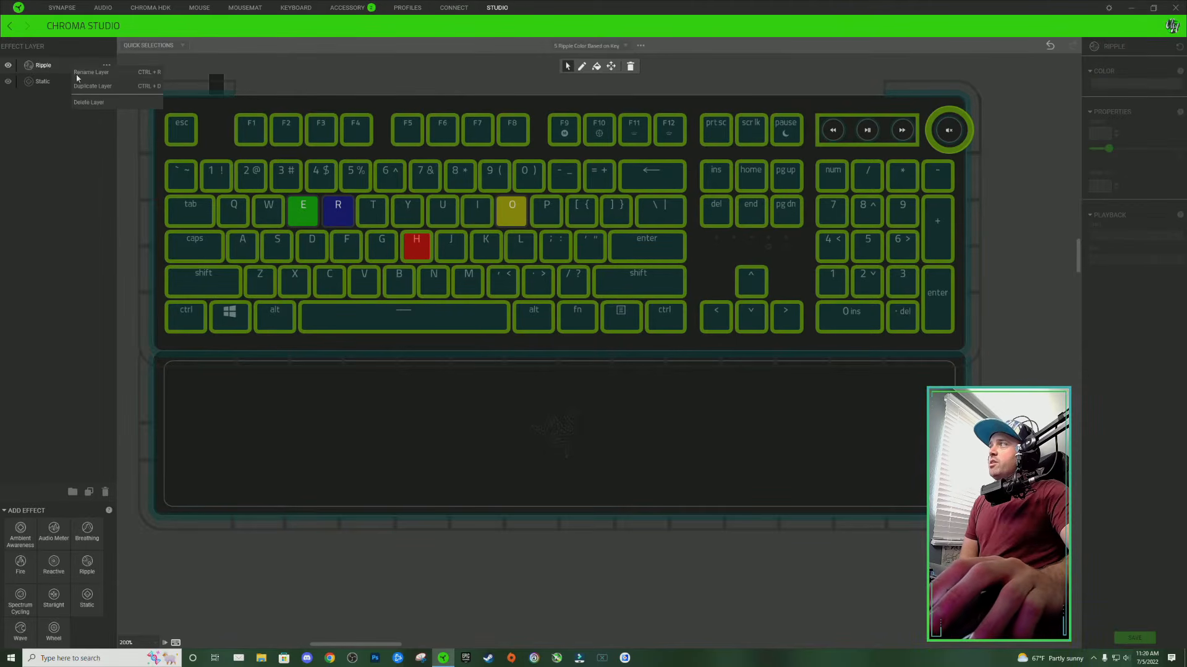
click(92, 87)
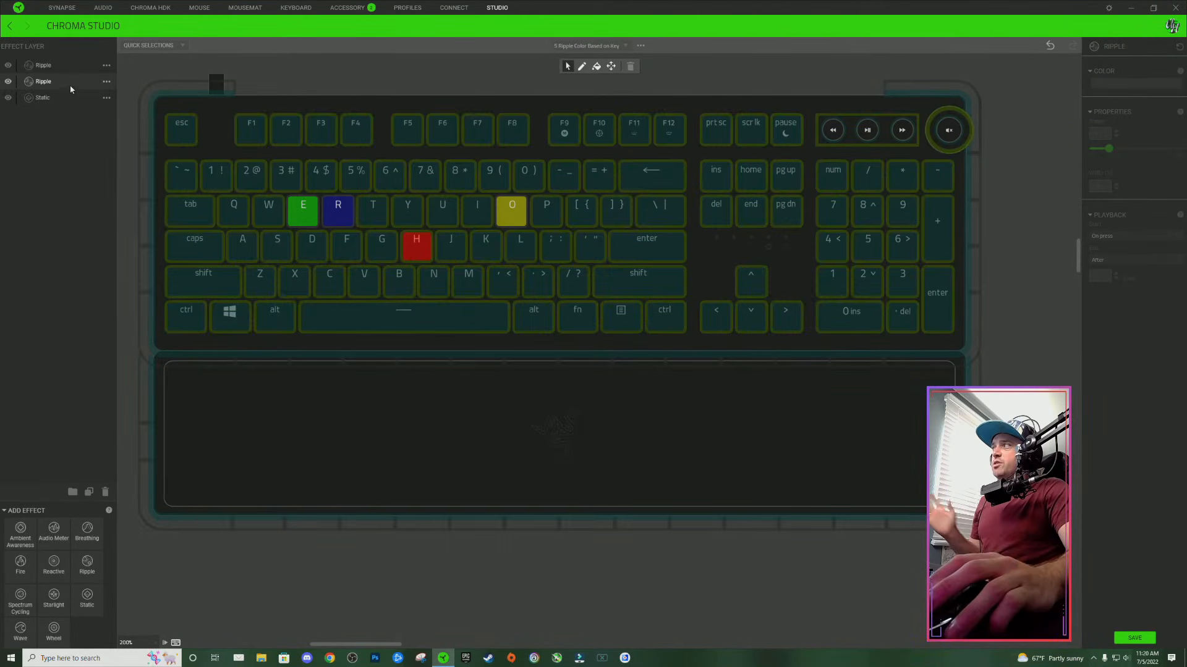
double_click(58, 86)
text(REd)
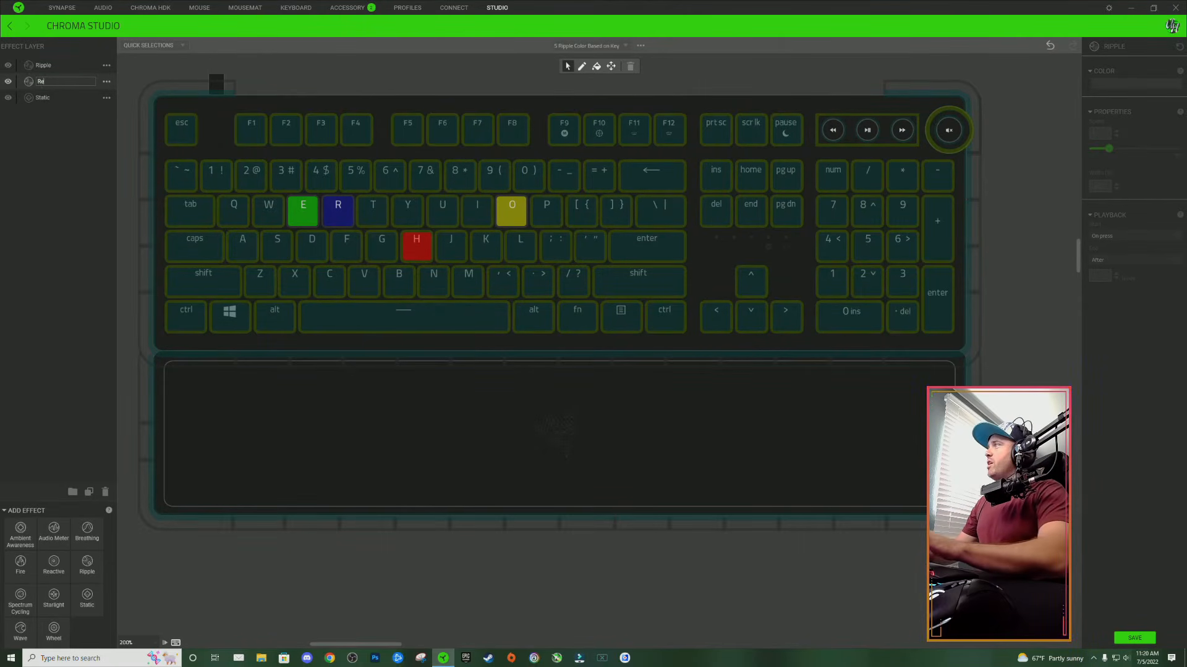
key(Return)
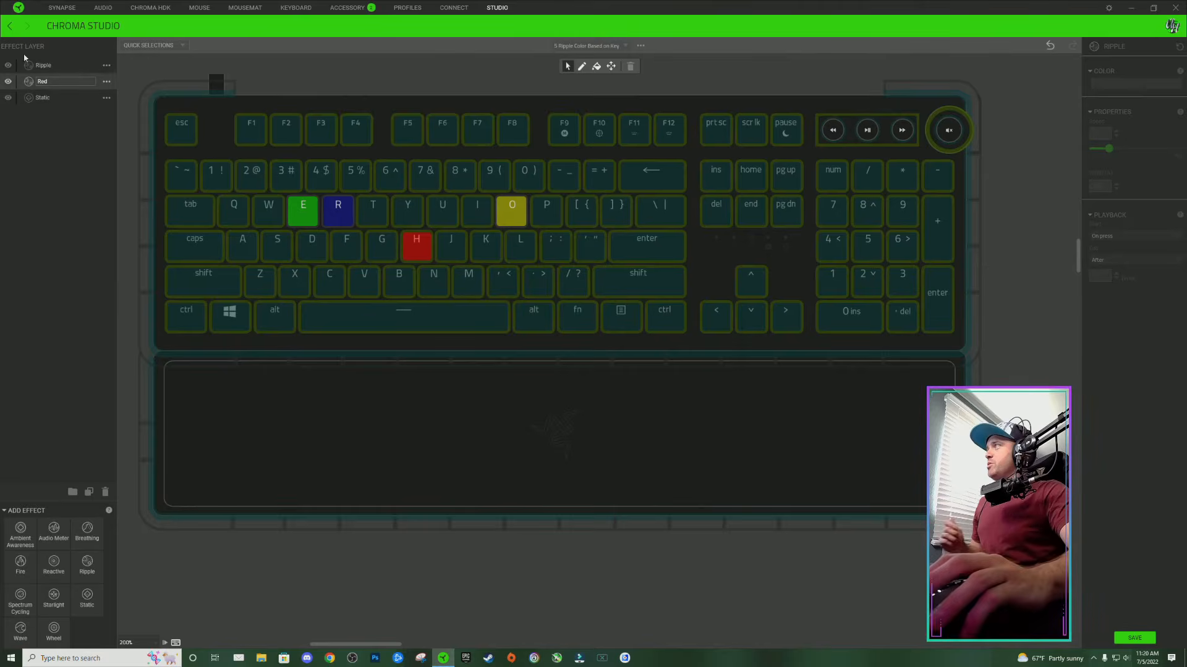
Rename the remaining Ripple layer above Red as Green.
double_click(62, 68)
text(Green)
key(Return)
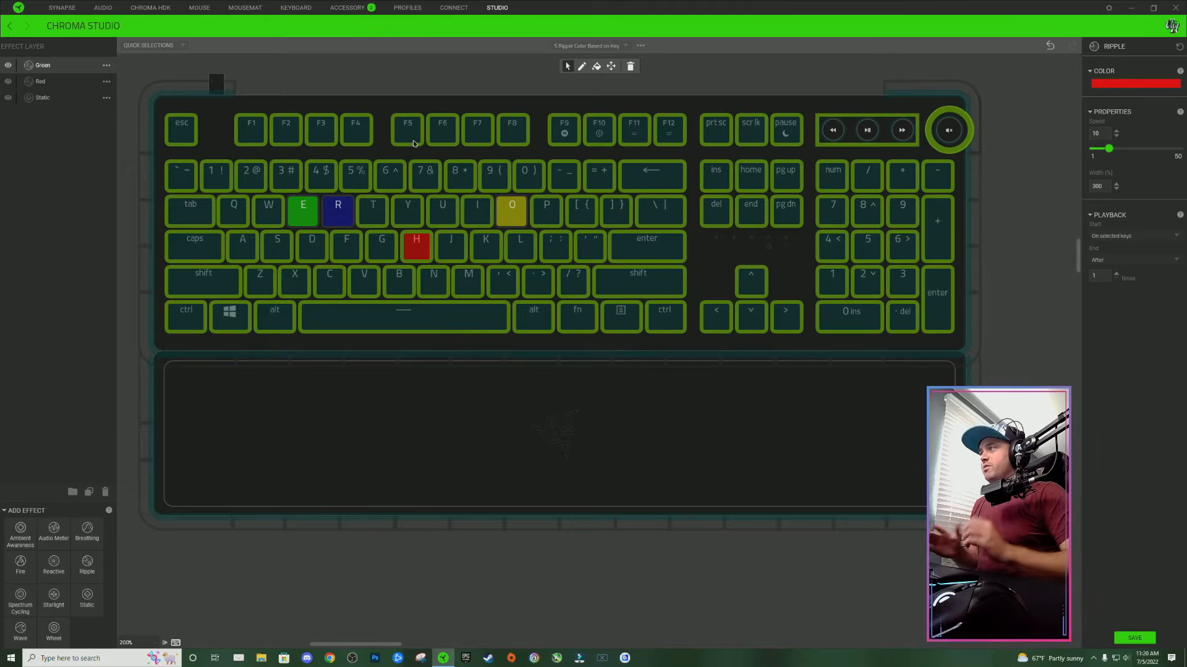
Set E as the Green layer's ripple trigger key in place of H, and change its ripple color to solid green (00FF00).
click(303, 212)
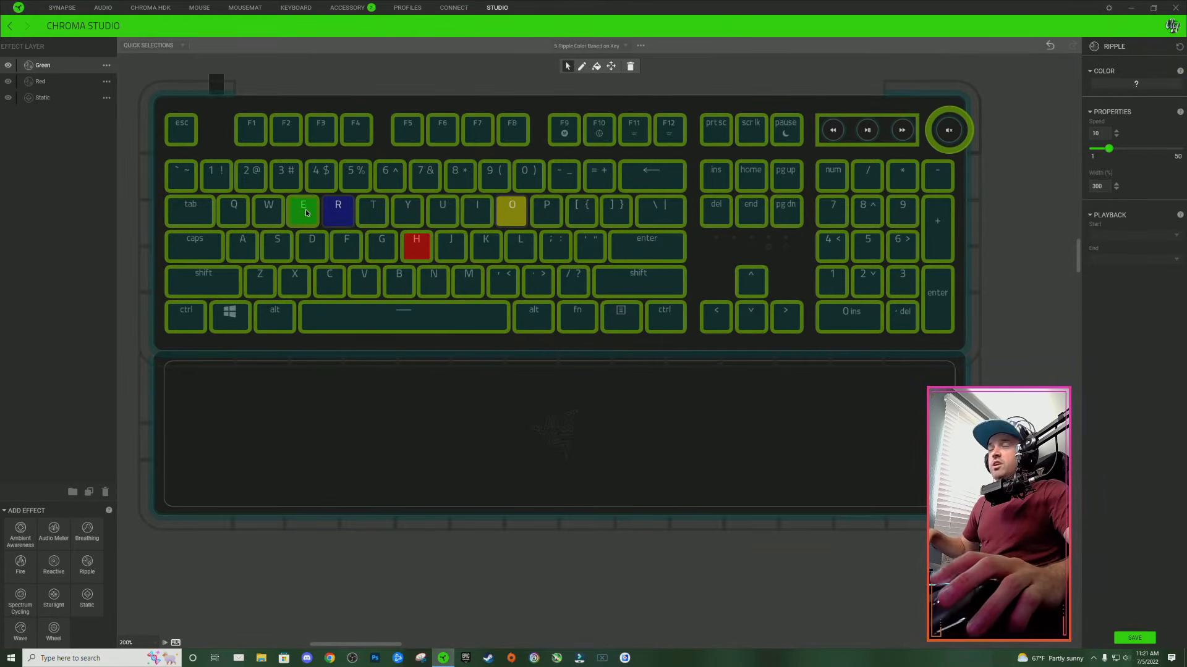
mouse_move(306, 212)
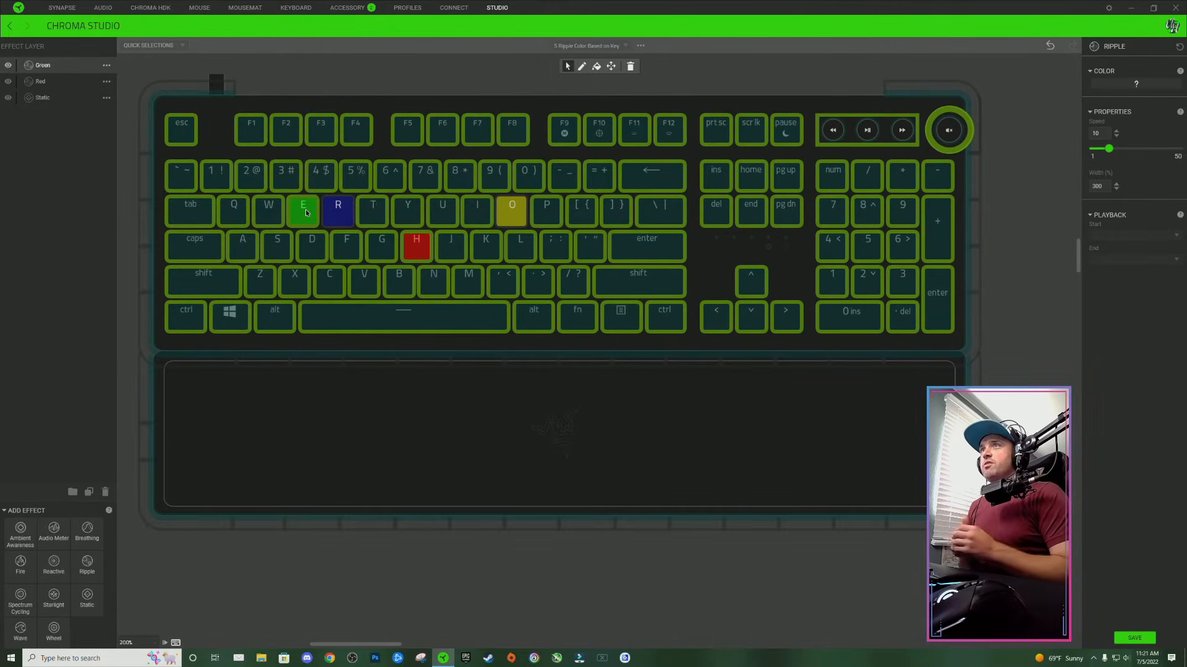
click(342, 278)
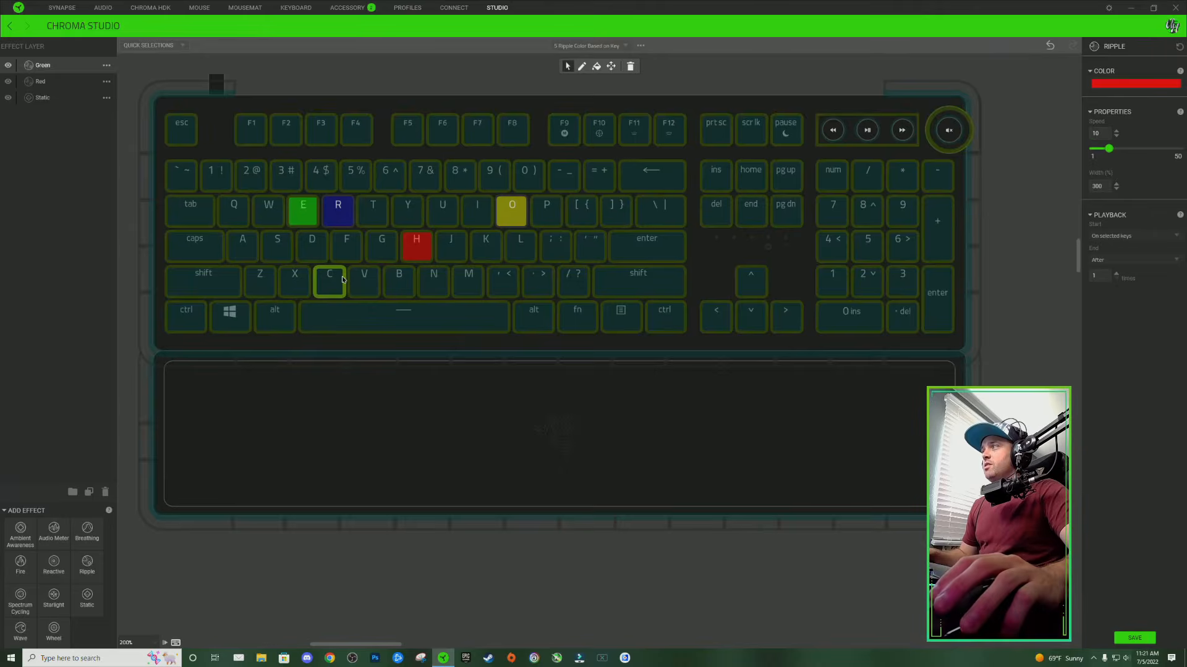
click(307, 213)
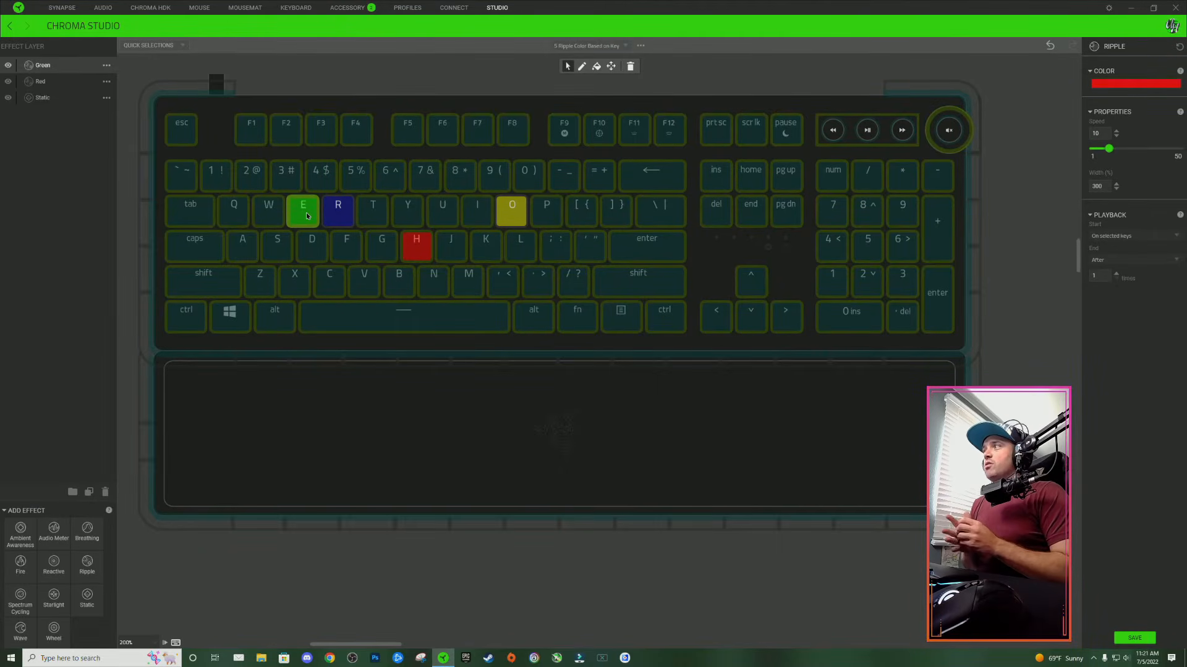
click(420, 255)
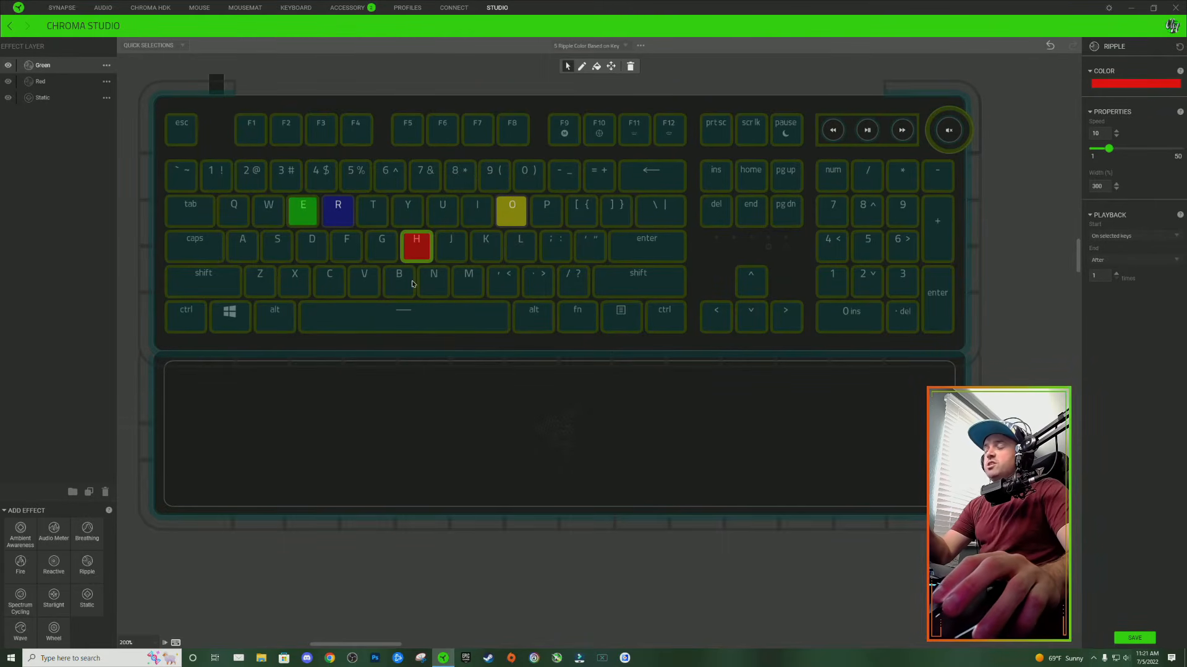
click(412, 256)
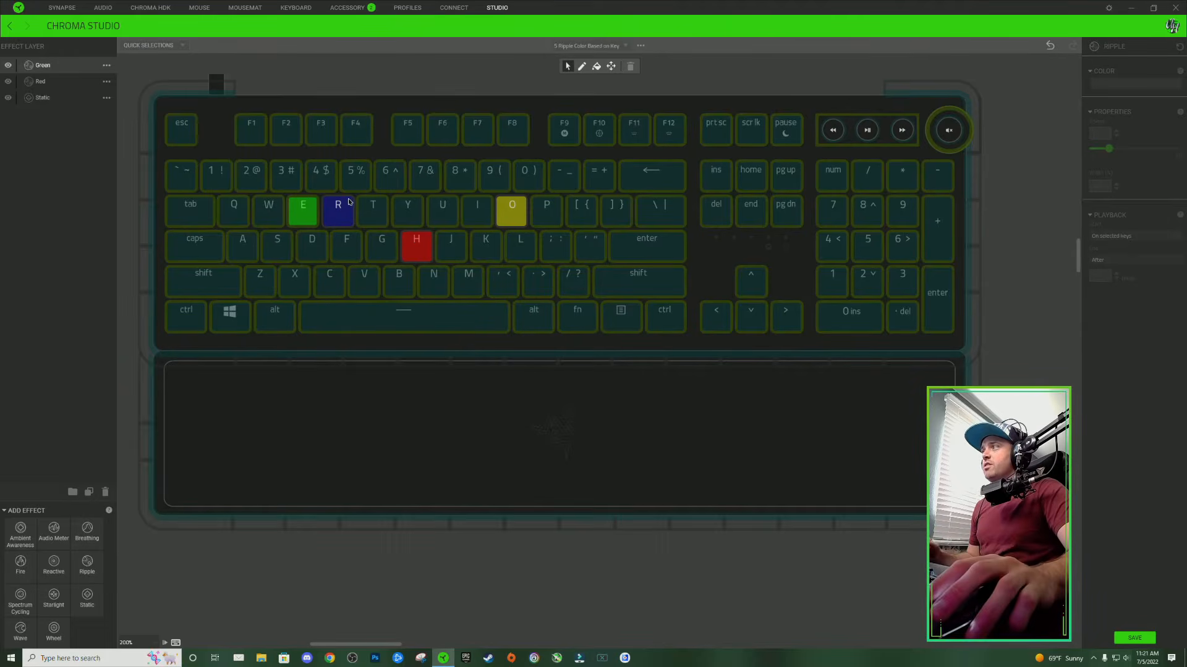
click(386, 189)
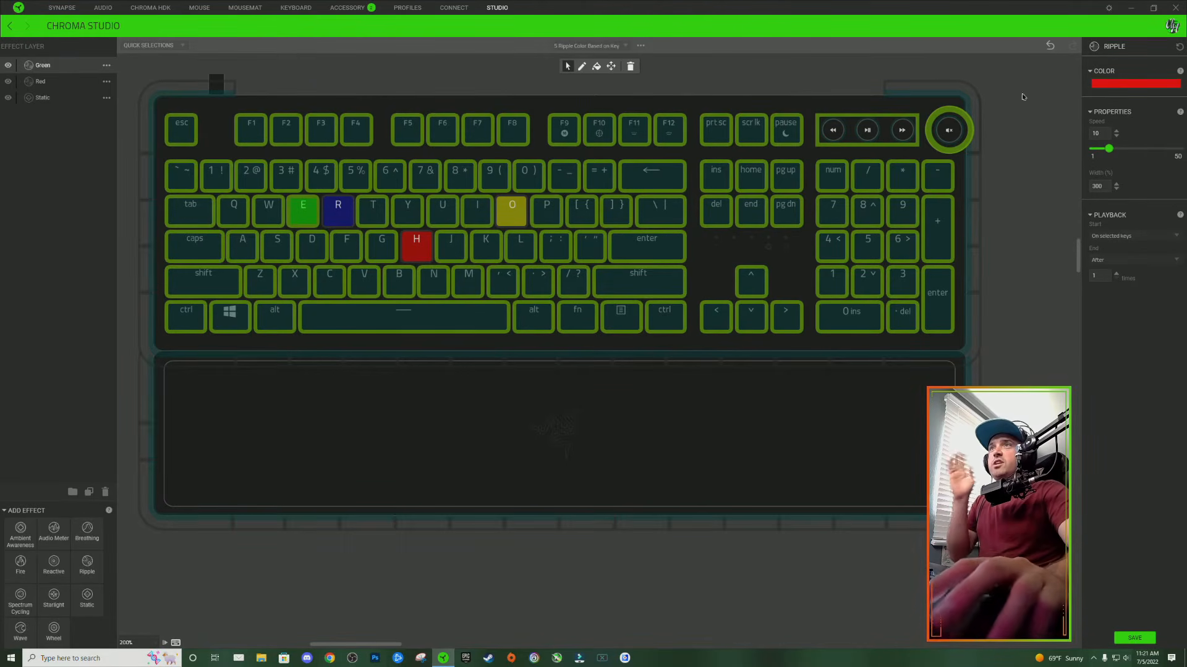
click(1128, 84)
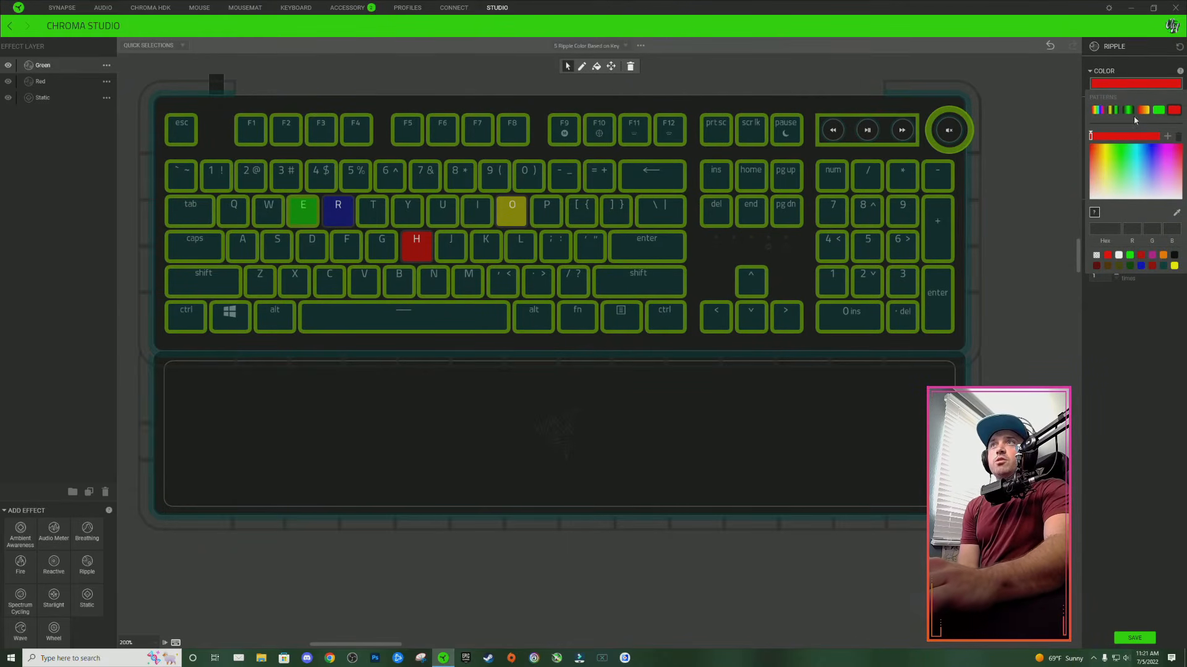
click(1129, 256)
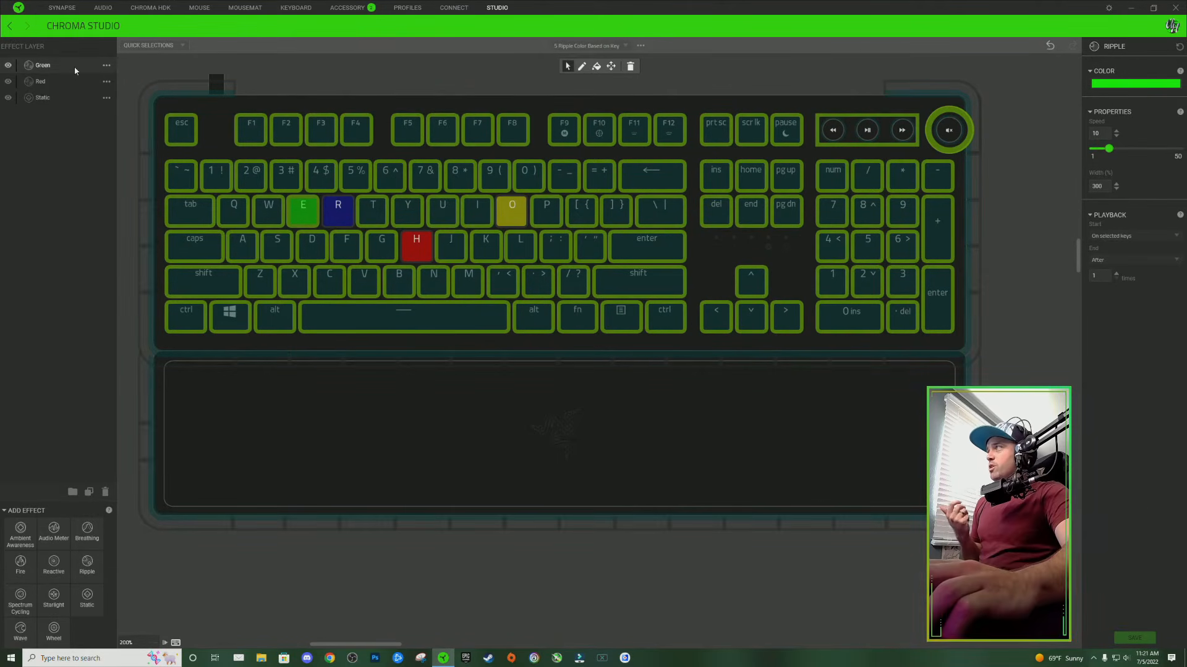
Duplicate the Green layer and rename the upper copy Blue.
click(106, 65)
click(104, 88)
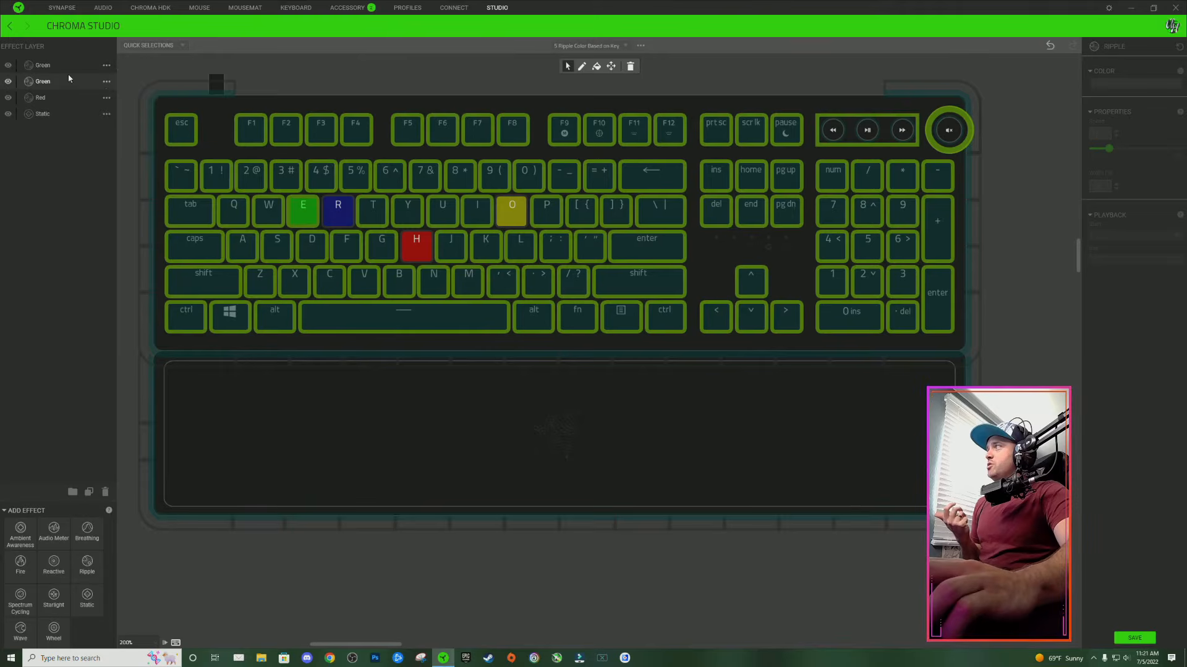
double_click(47, 65)
text(Blue)
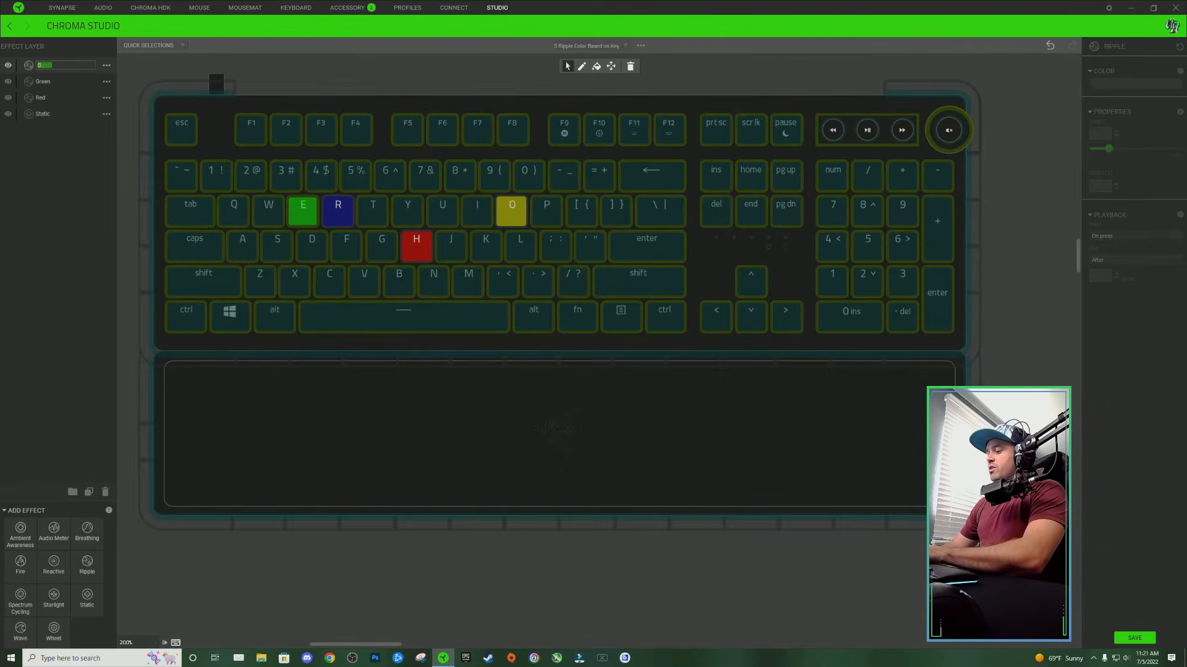
key(Return)
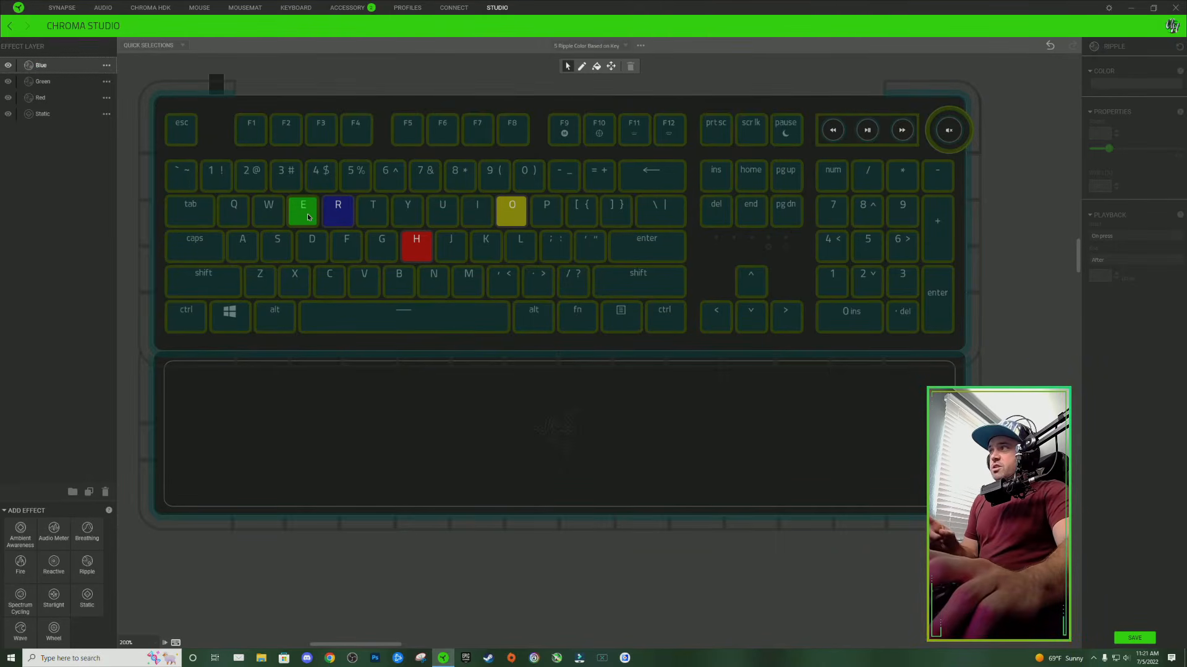
Set R as the Blue layer's ripple trigger key in place of E.
click(303, 211)
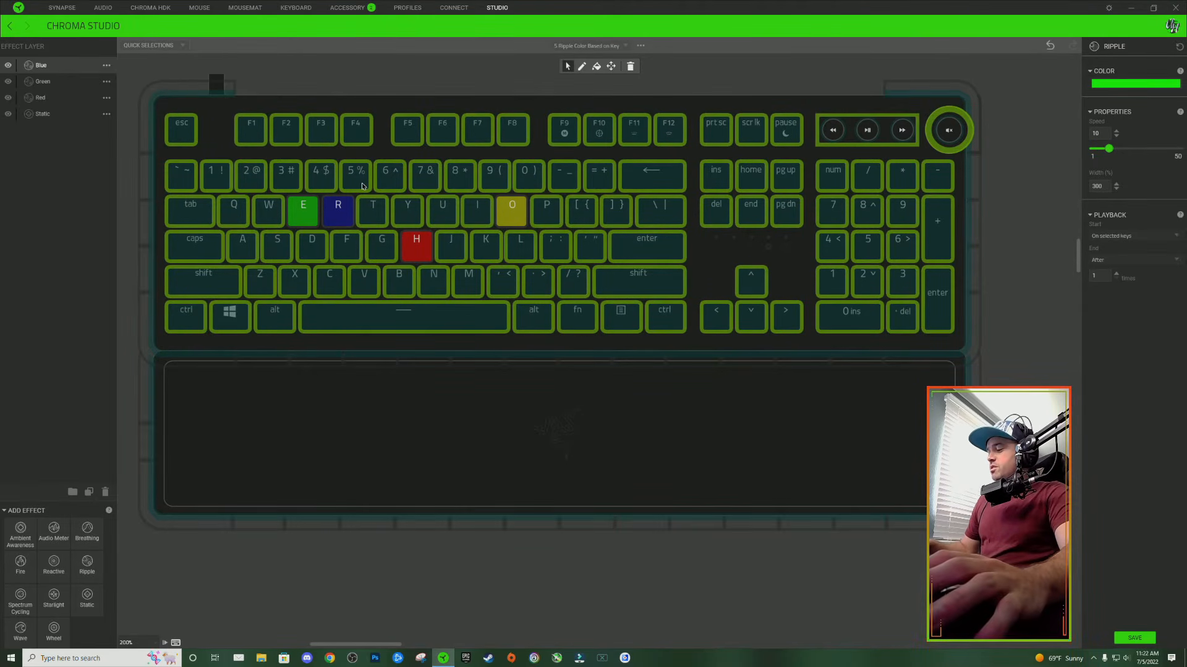
click(349, 214)
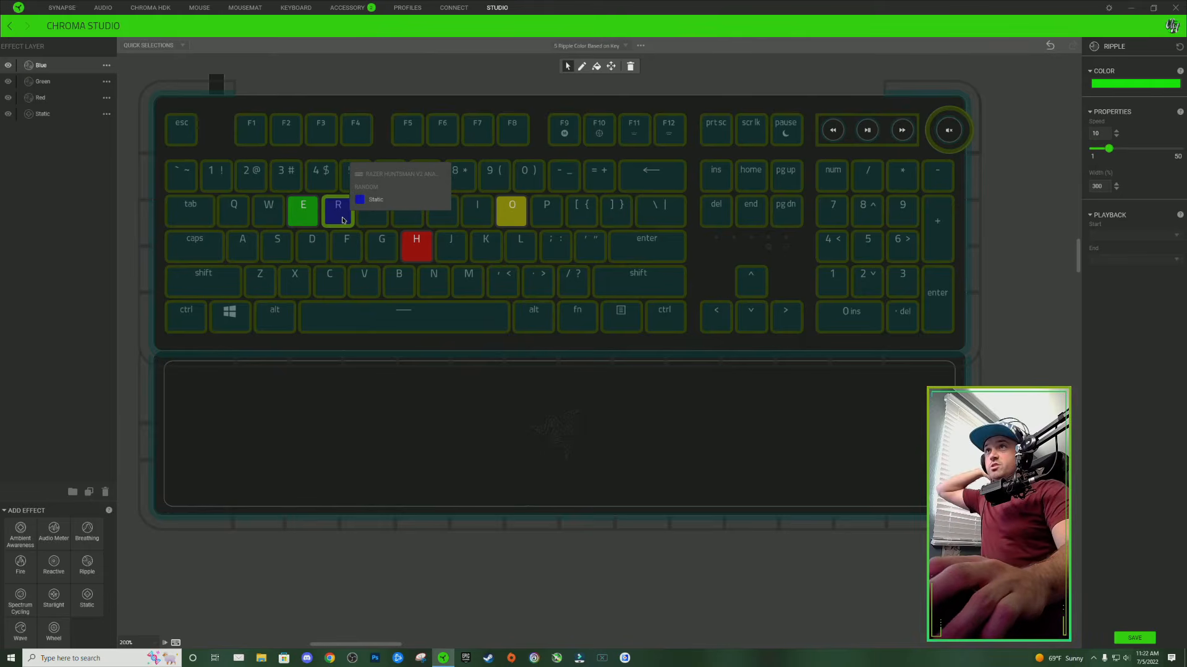
click(366, 188)
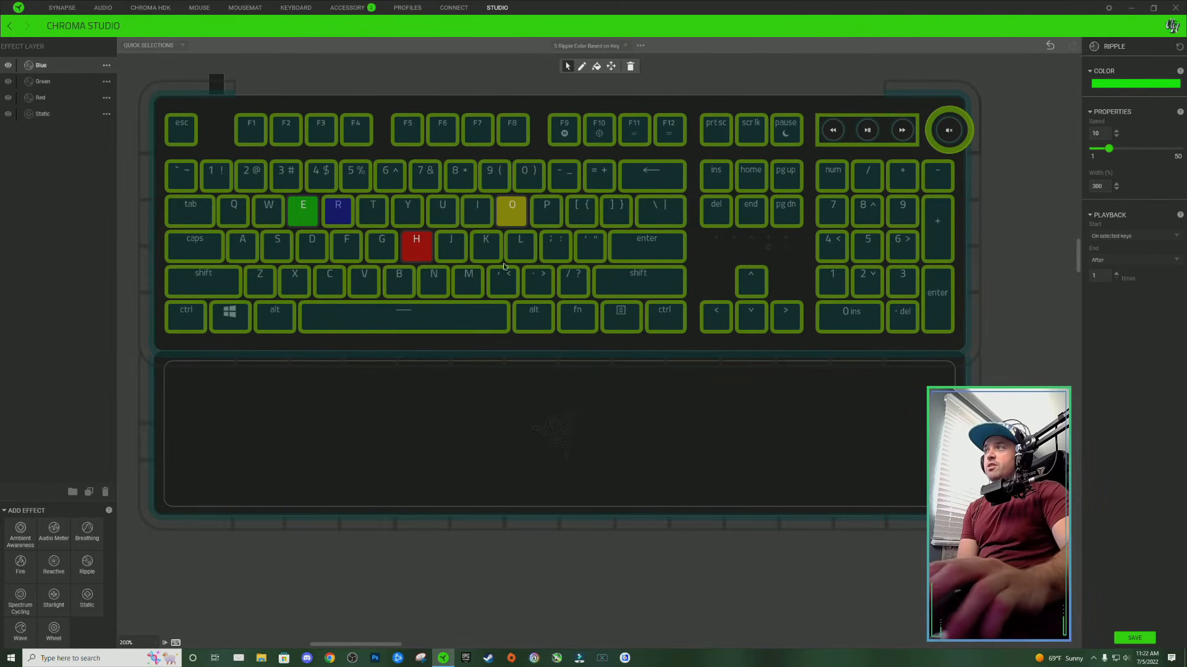
Change the Blue layer's ripple color to dark blue (020694) and save the effect.
click(1117, 87)
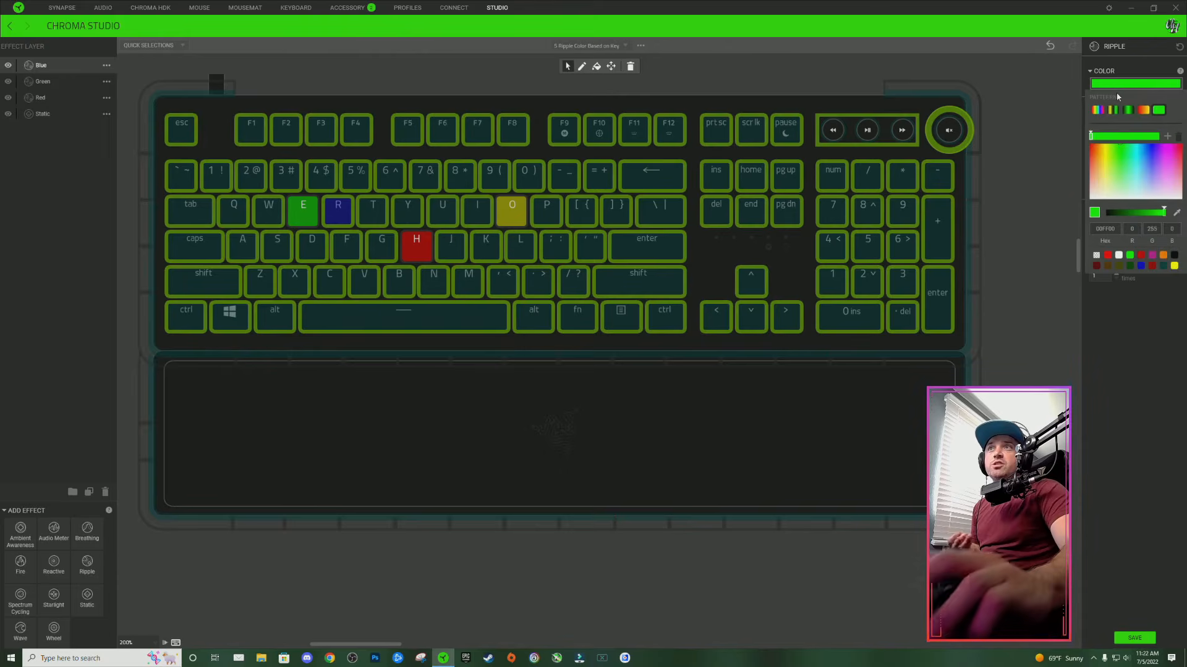
click(1141, 267)
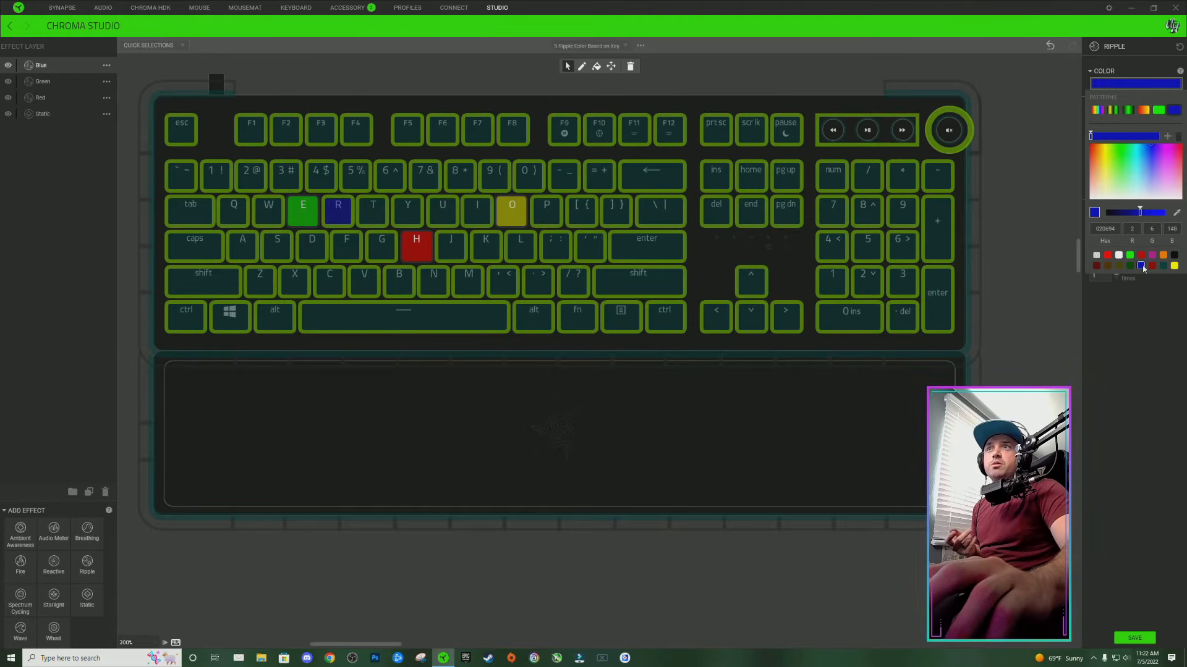
click(1136, 638)
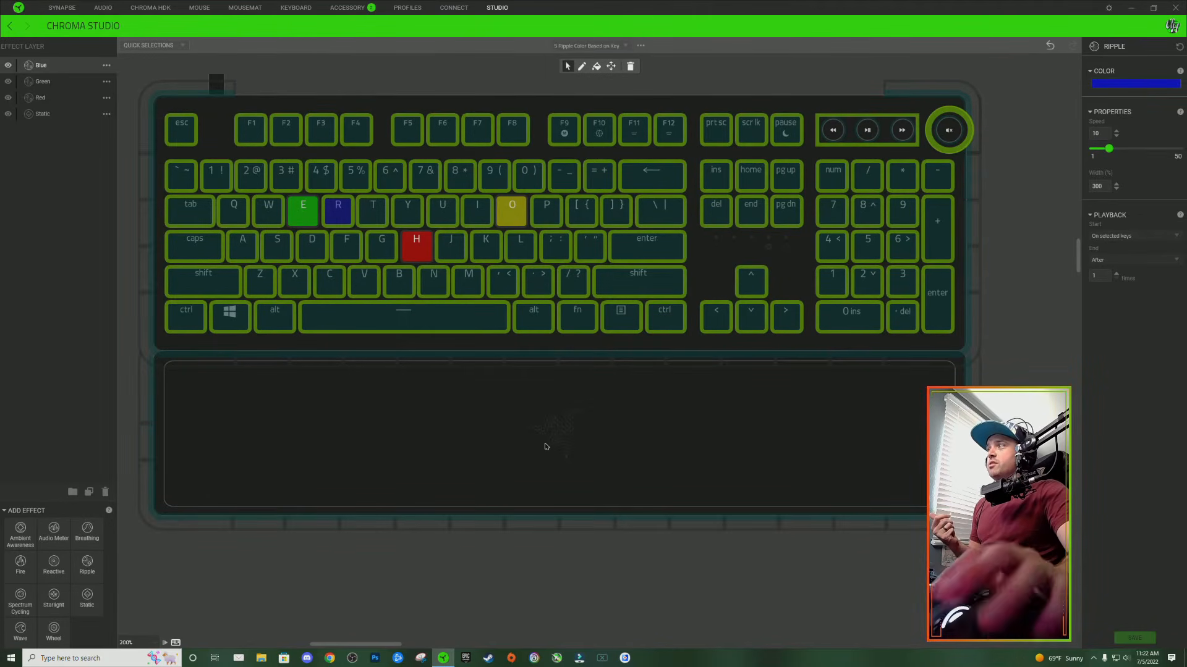
Duplicate the Blue layer and rename the upper copy Yellow.
right_click(53, 69)
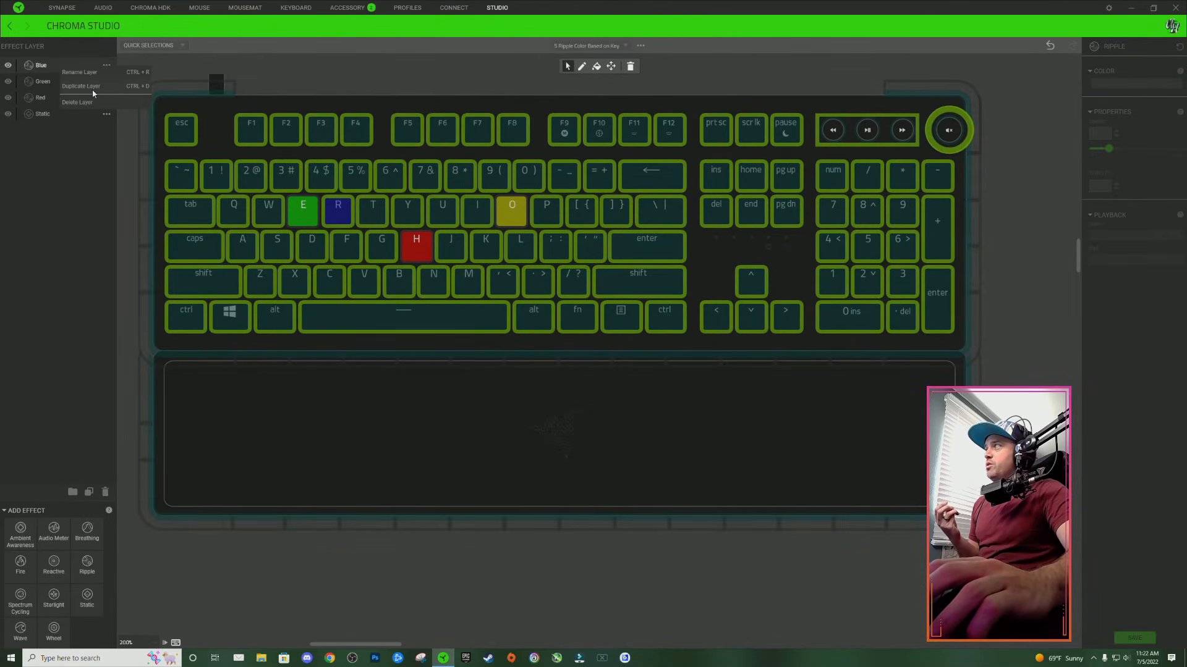
click(95, 90)
double_click(63, 66)
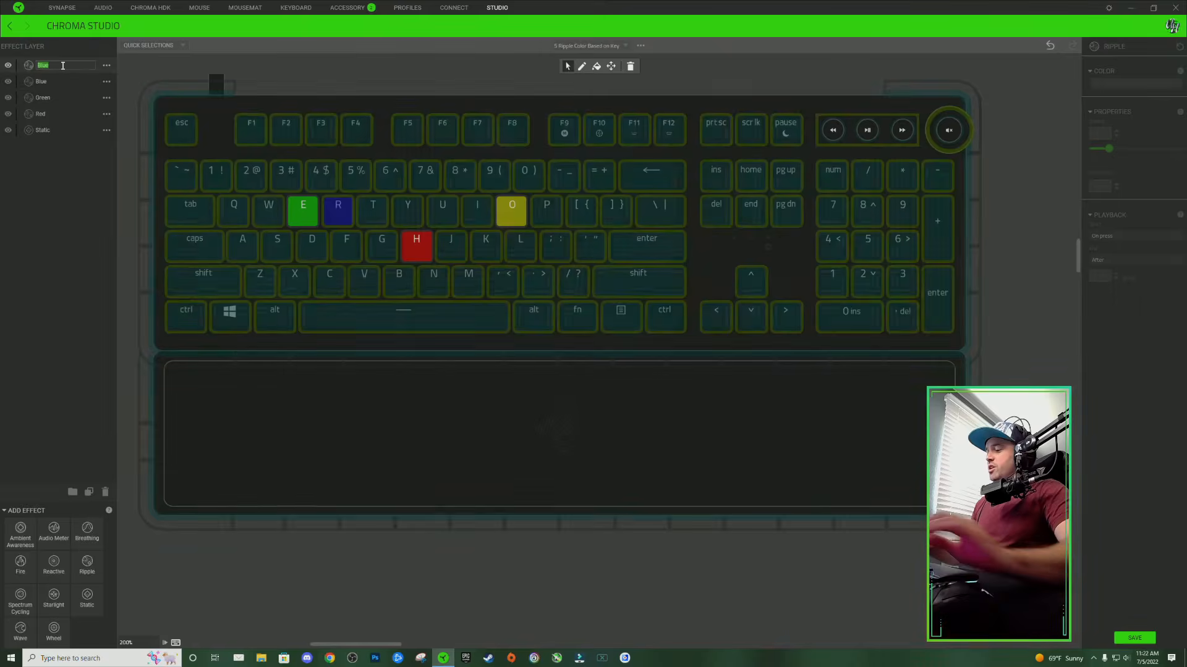
text(Yellow)
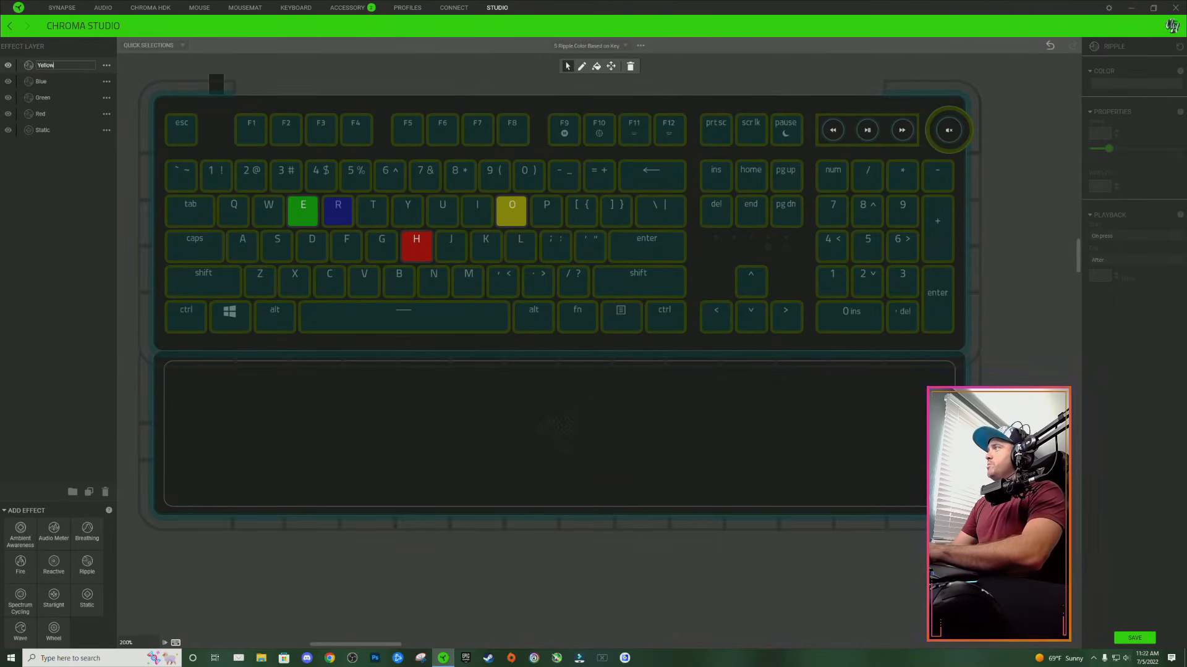
key(Return)
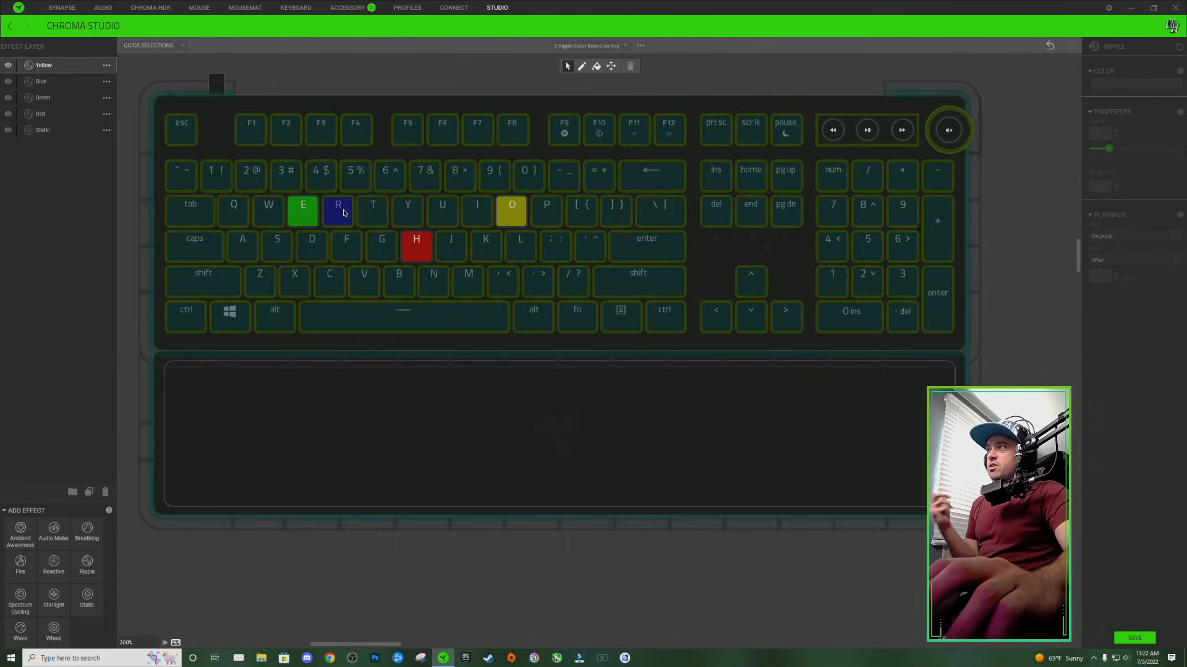
Set O as the Yellow layer's ripple trigger key in place of R.
click(340, 211)
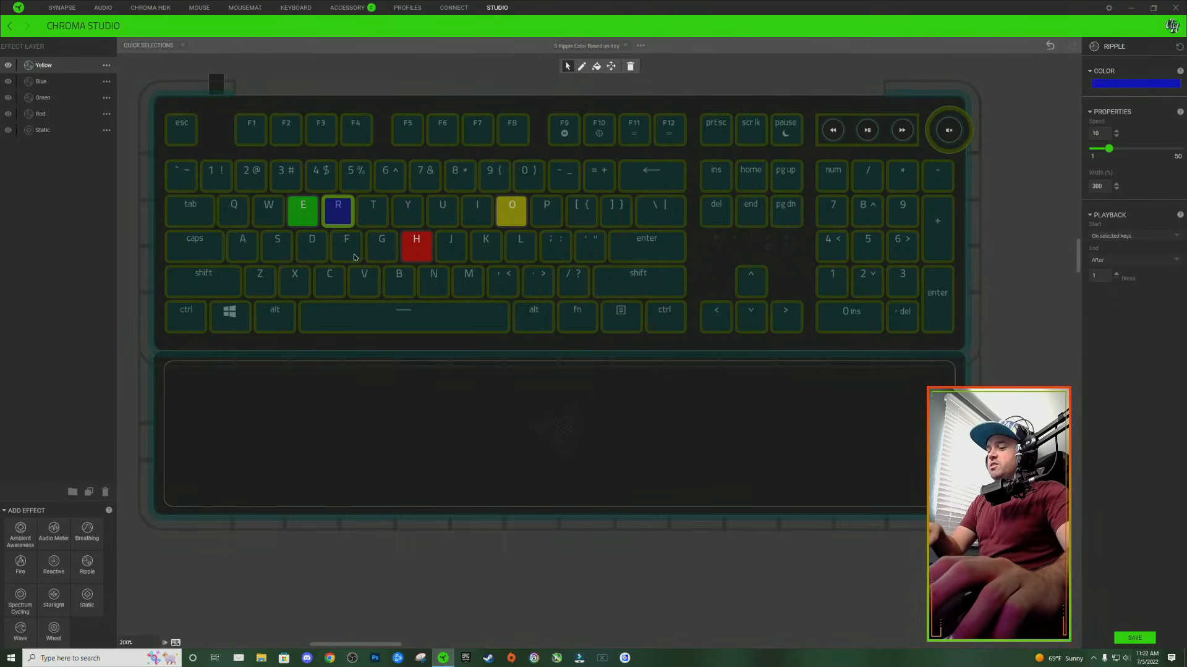
key(Delete)
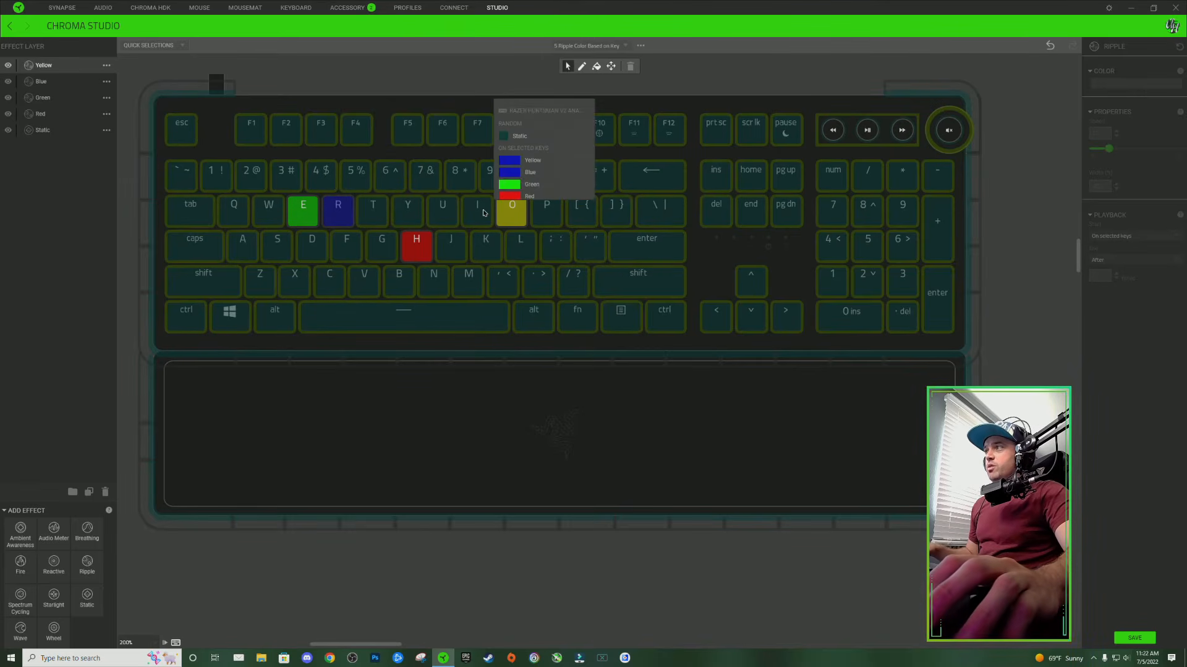
key(ctrl+a)
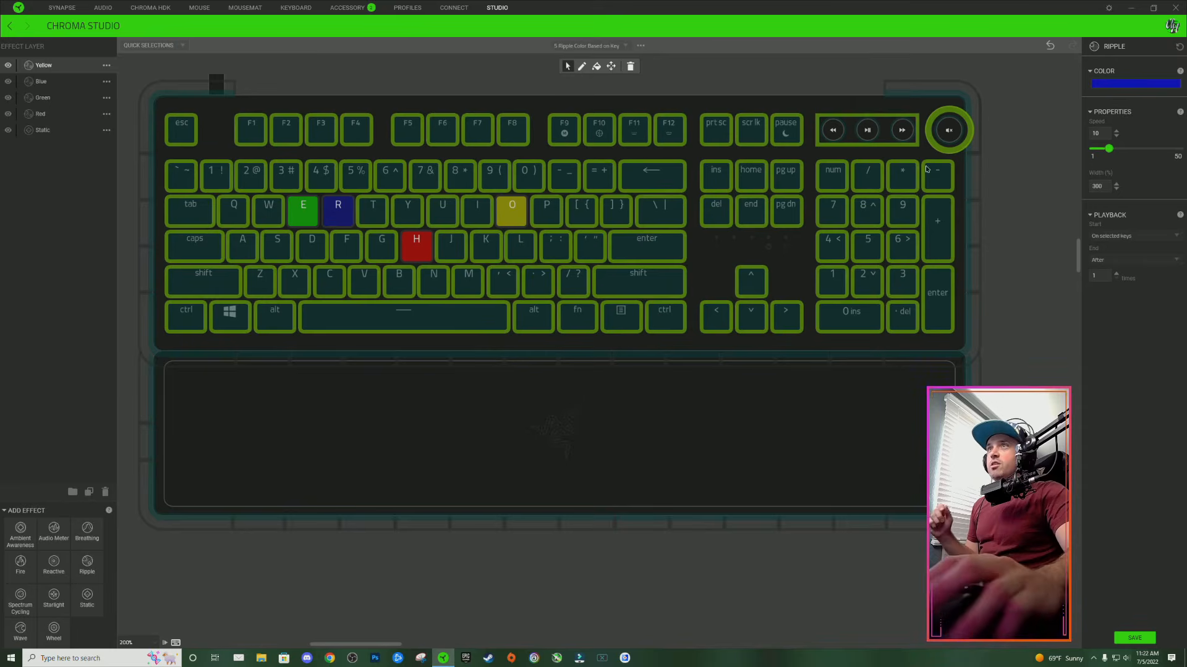
click(521, 212)
click(523, 215)
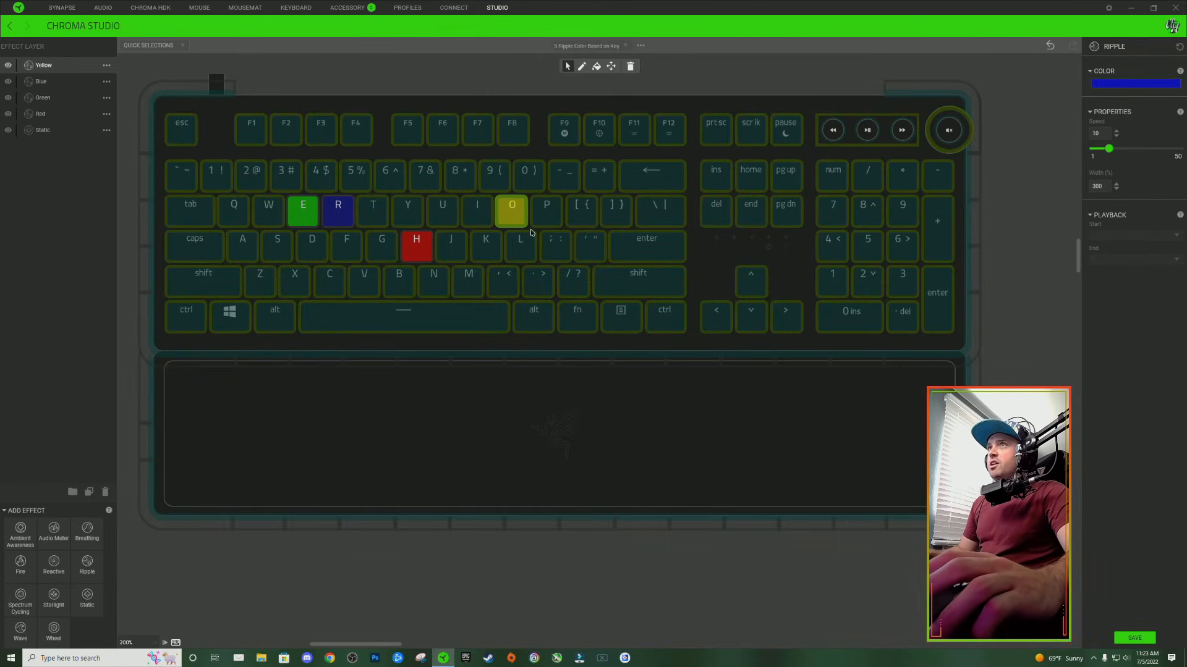
mouse_move(527, 218)
double_click(487, 211)
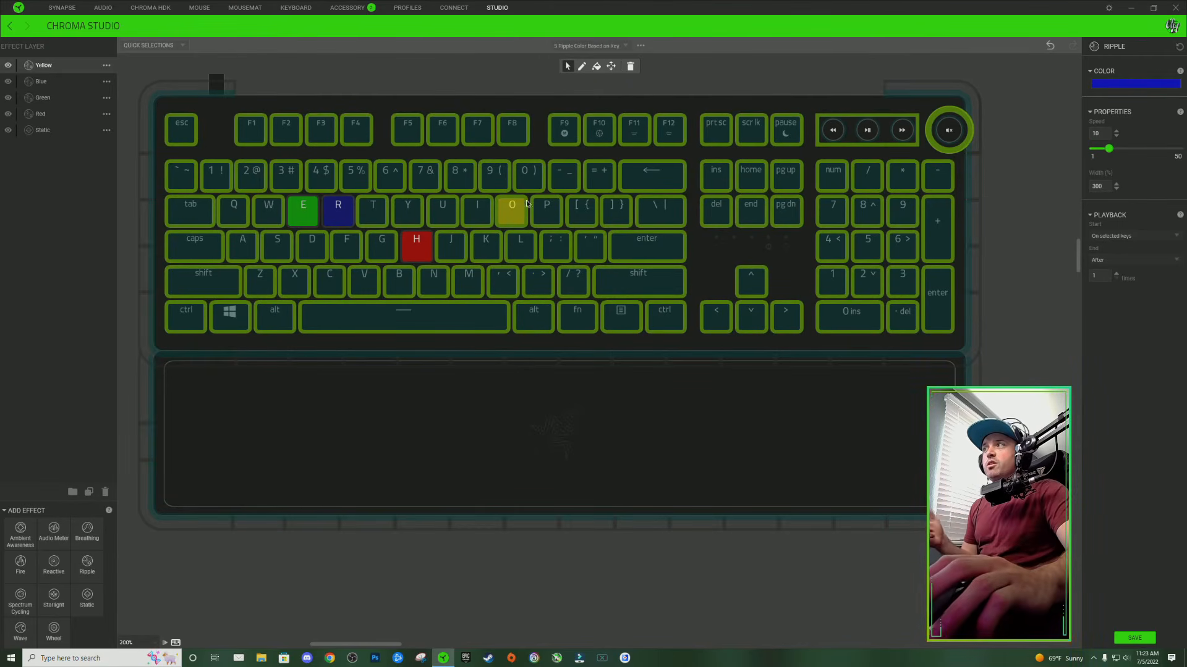
Change the Yellow layer's ripple color to solid yellow (FFFD07) and save the effect.
click(1141, 84)
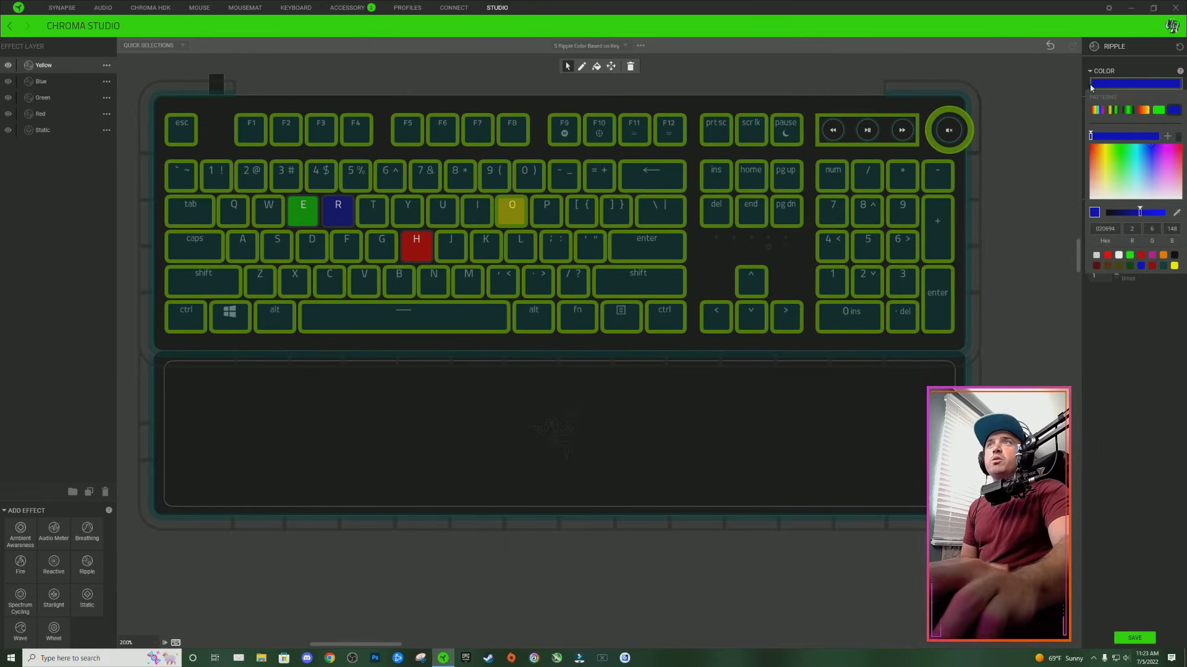
click(1174, 265)
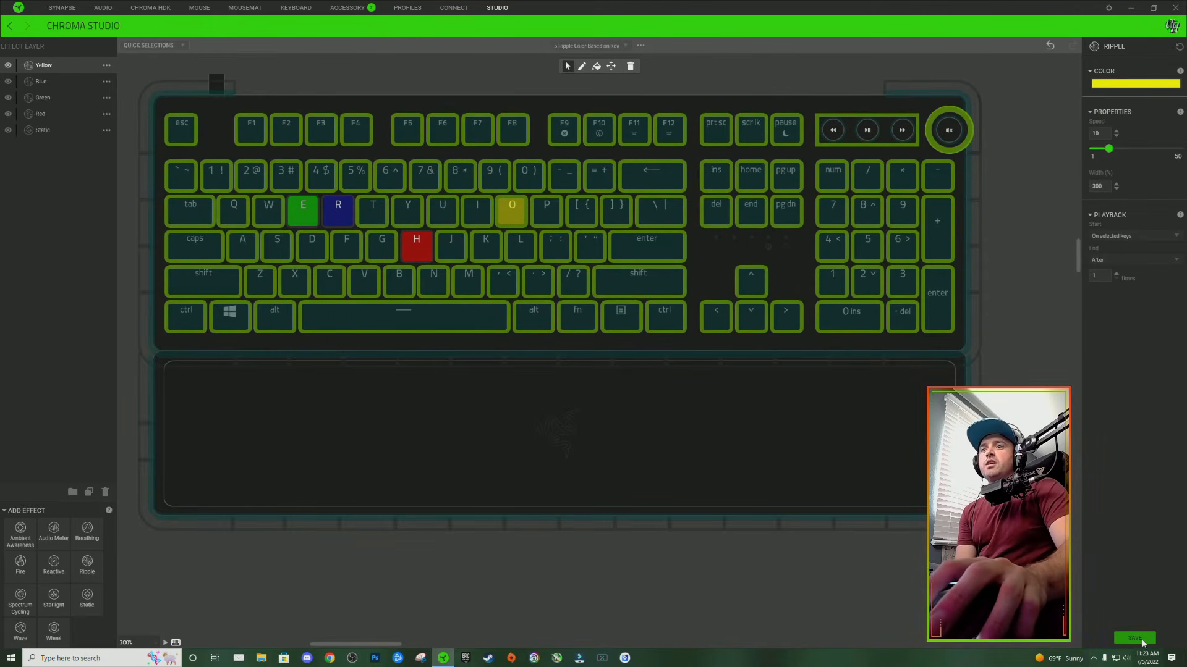
click(1028, 183)
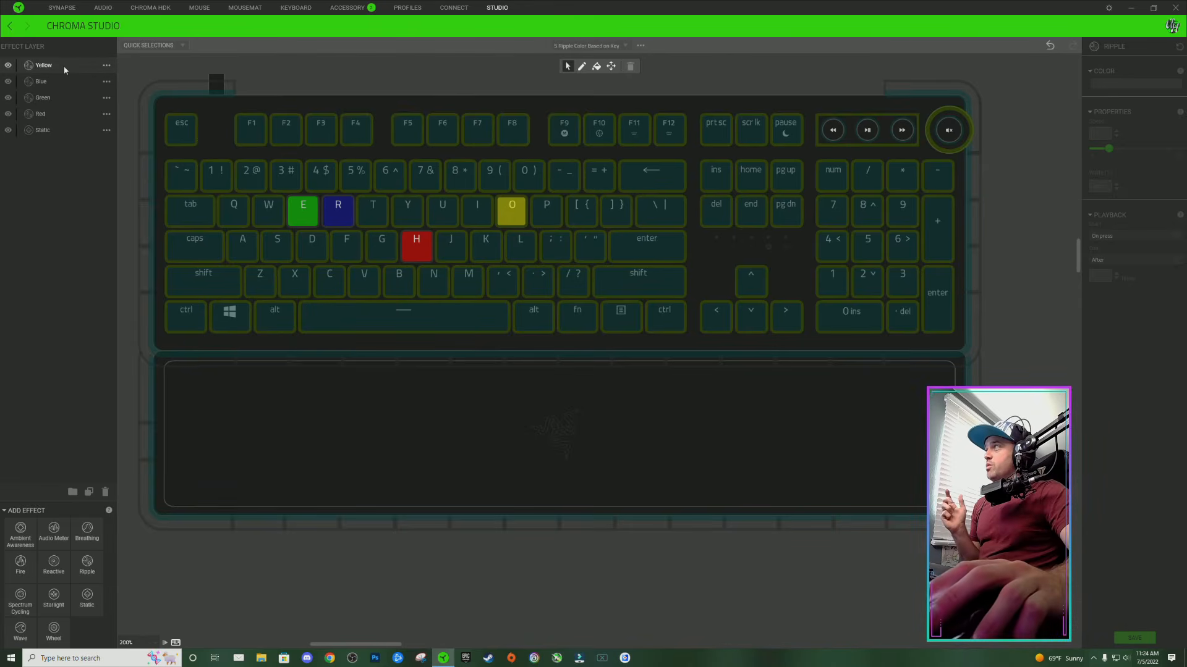
Duplicate the Yellow layer and rename the upper copy White.
right_click(65, 69)
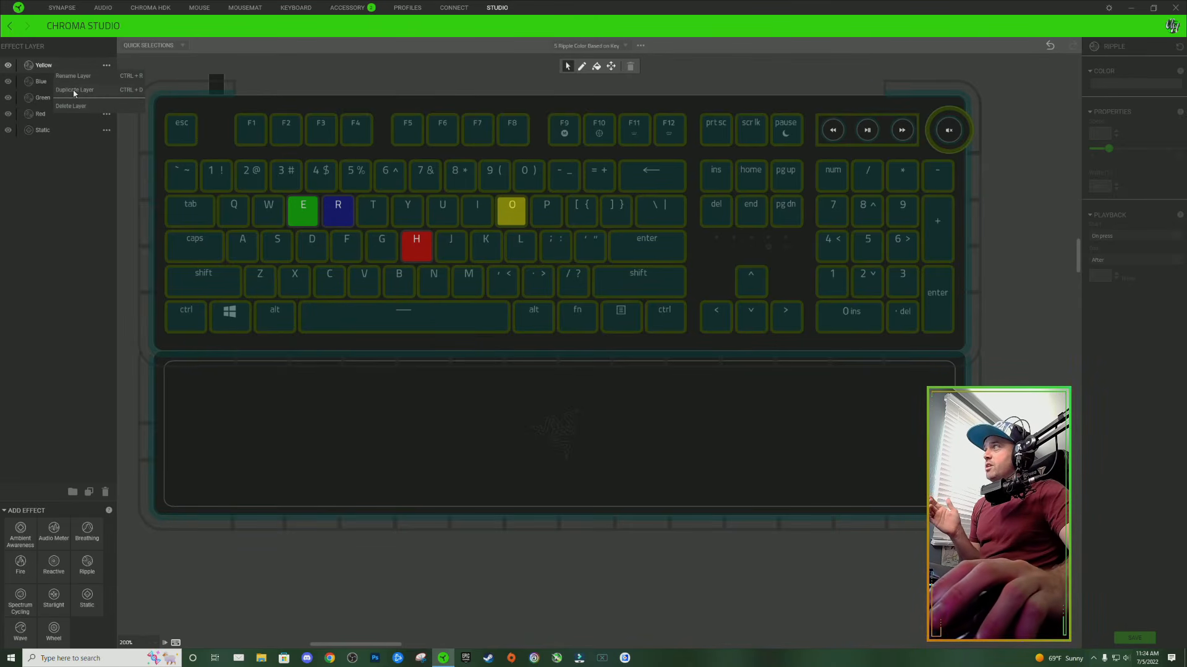
click(73, 90)
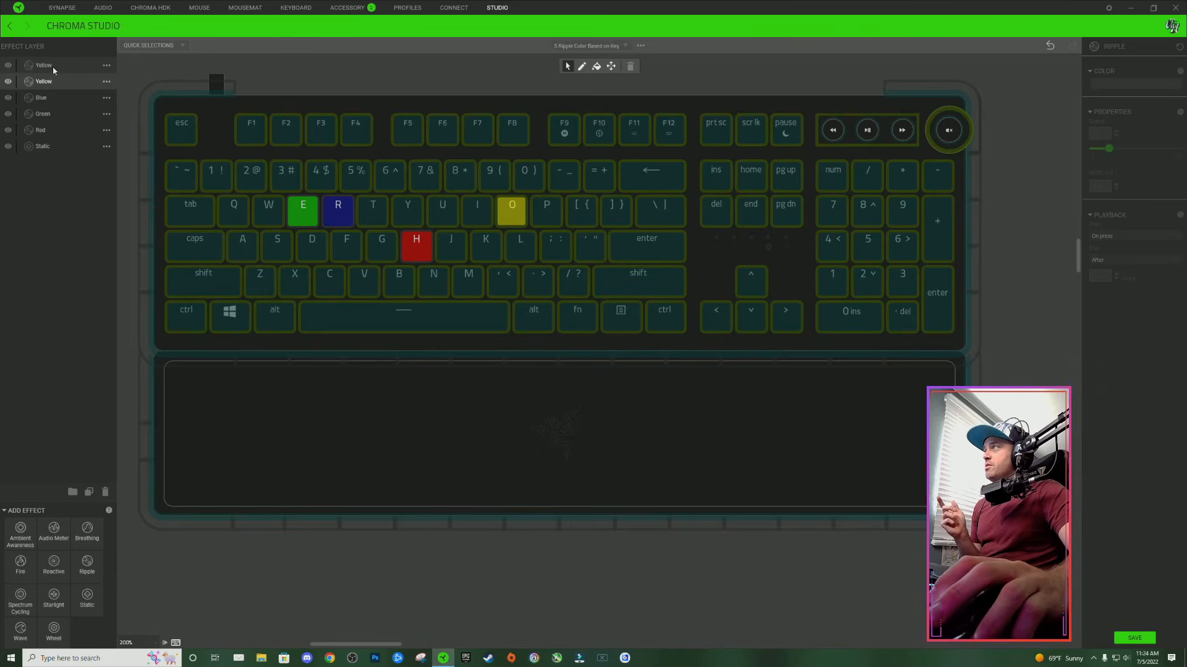
double_click(68, 65)
text(White)
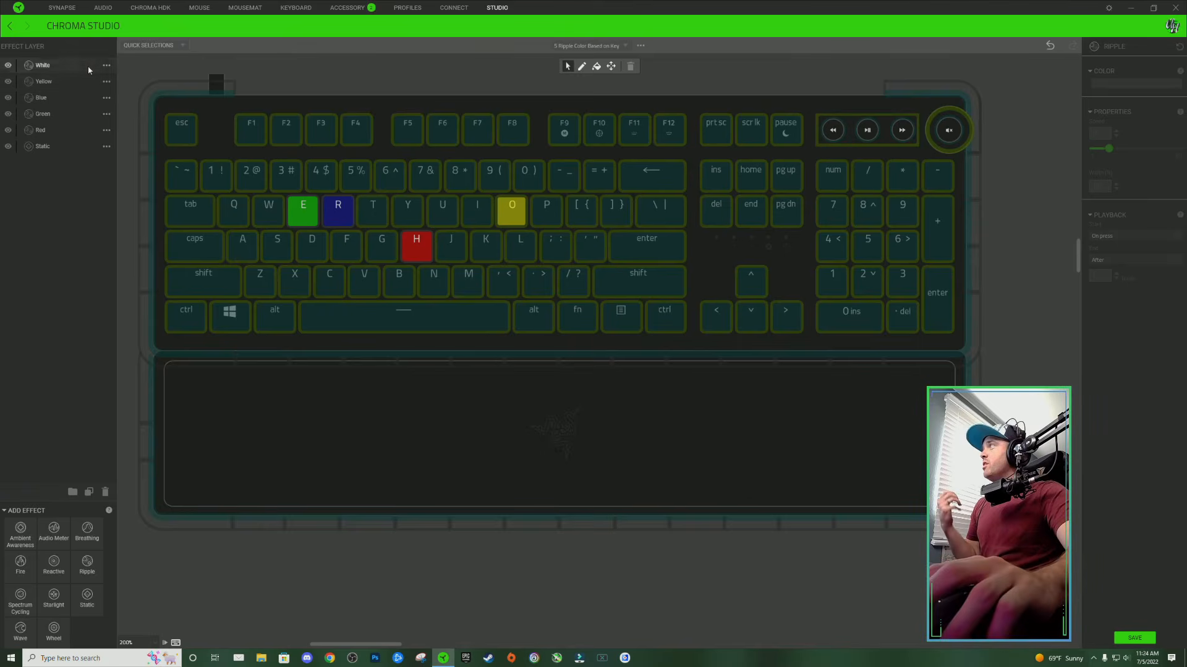
Remove O as the White layer's ripple trigger key and select all of the layer's keys.
click(516, 209)
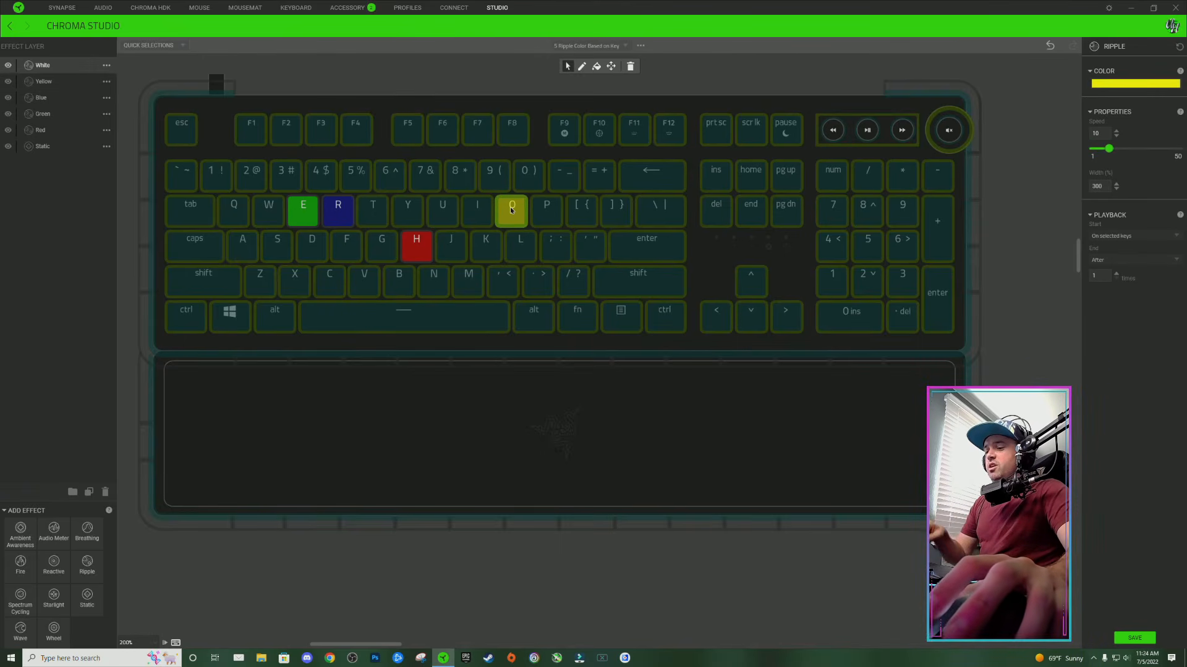
click(511, 211)
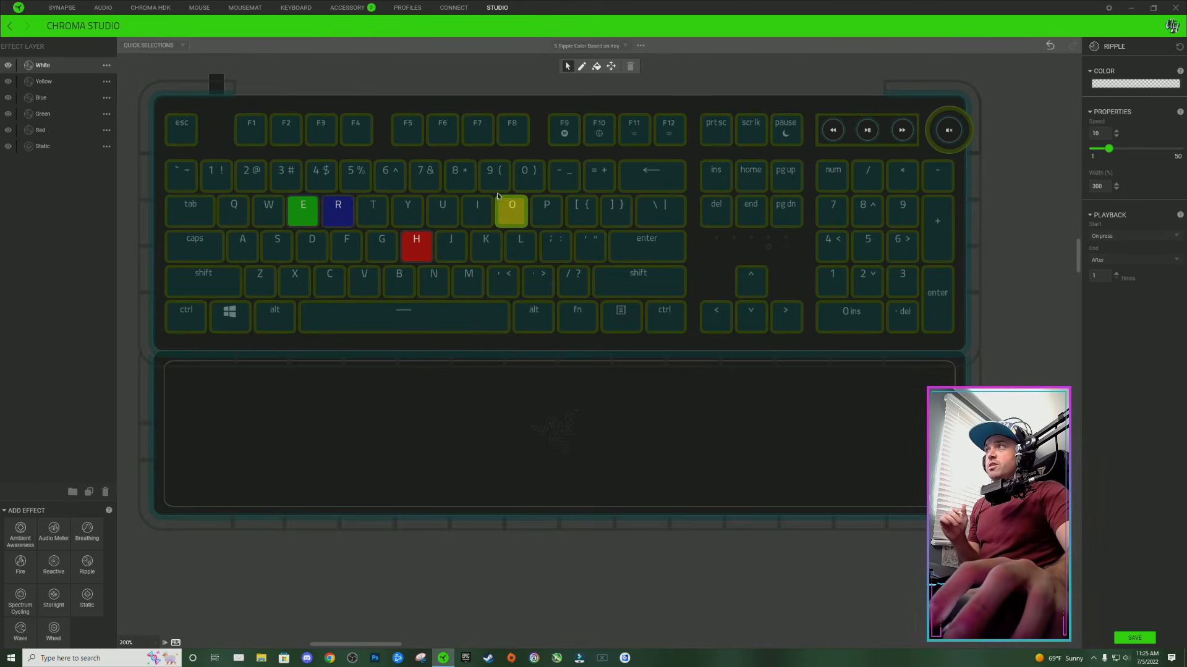
key(ctrl+a)
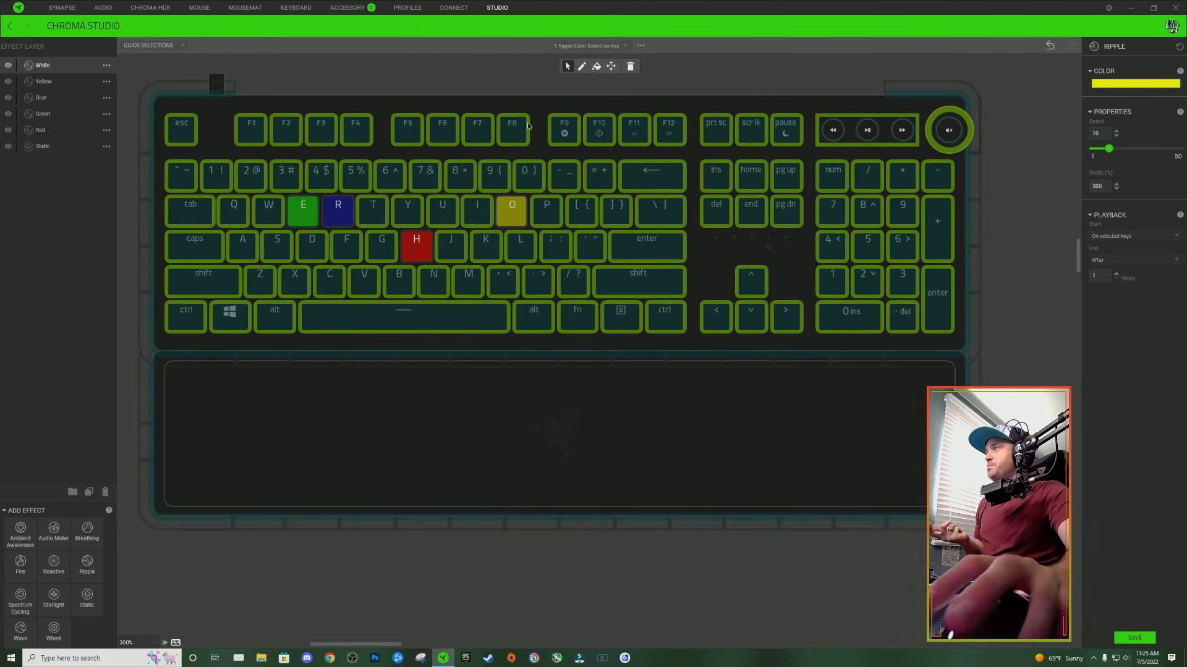
Change the White layer's ripple color to solid white (FFFFFF) and save the effect.
click(1140, 87)
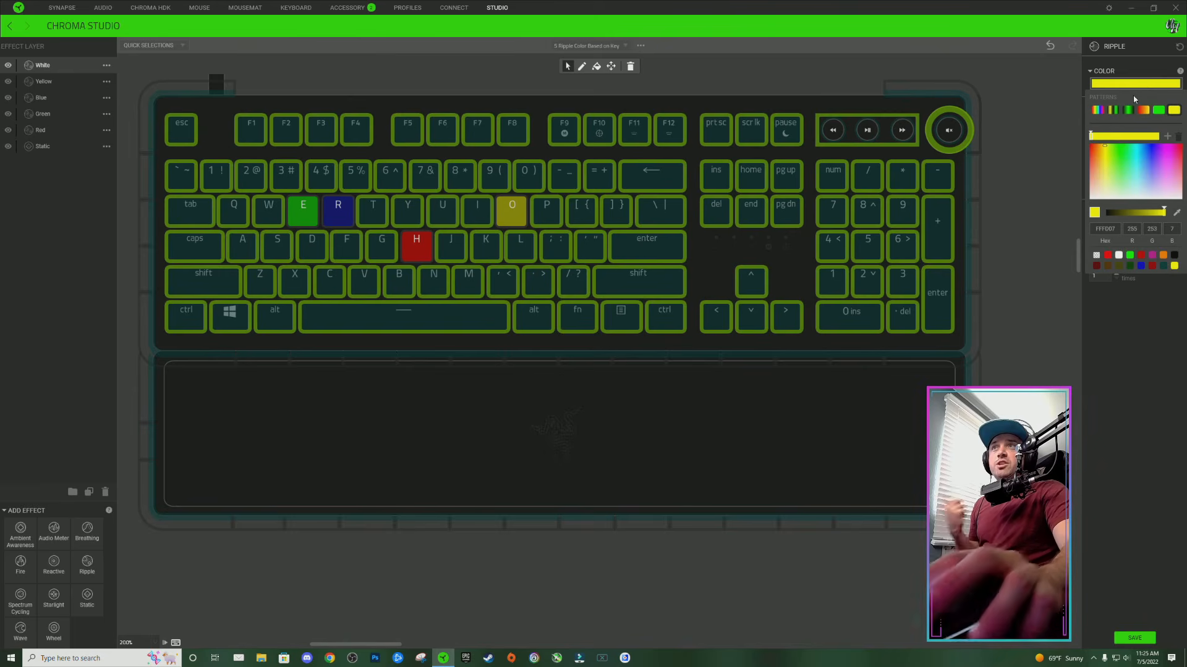
click(1118, 256)
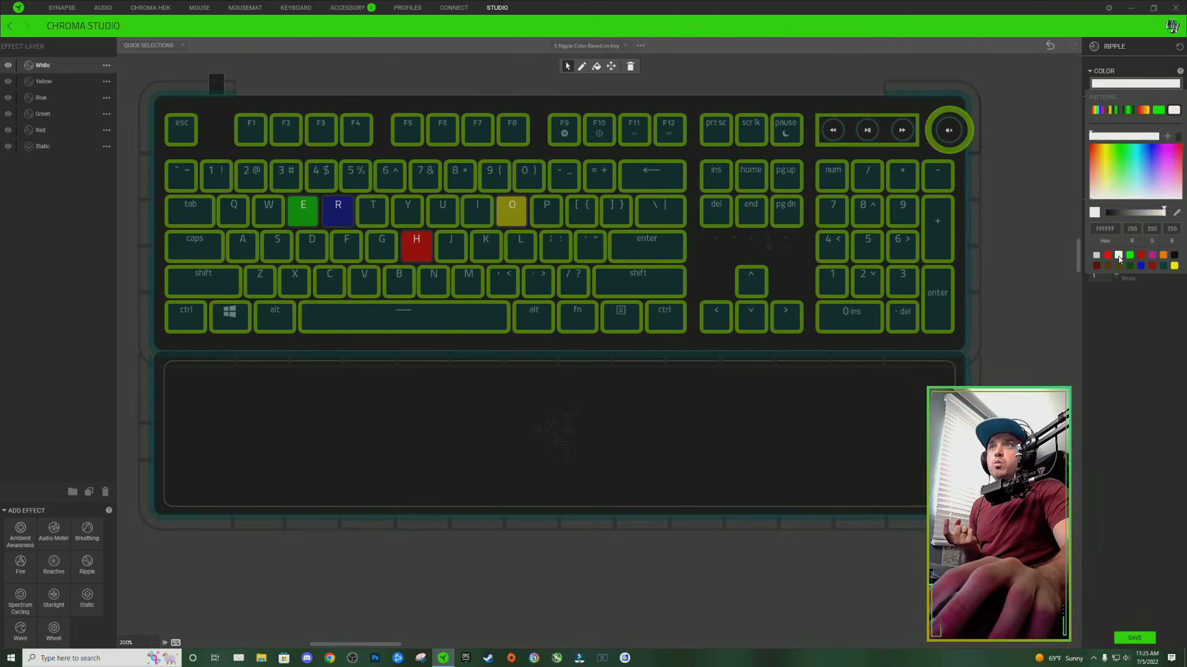
click(1120, 373)
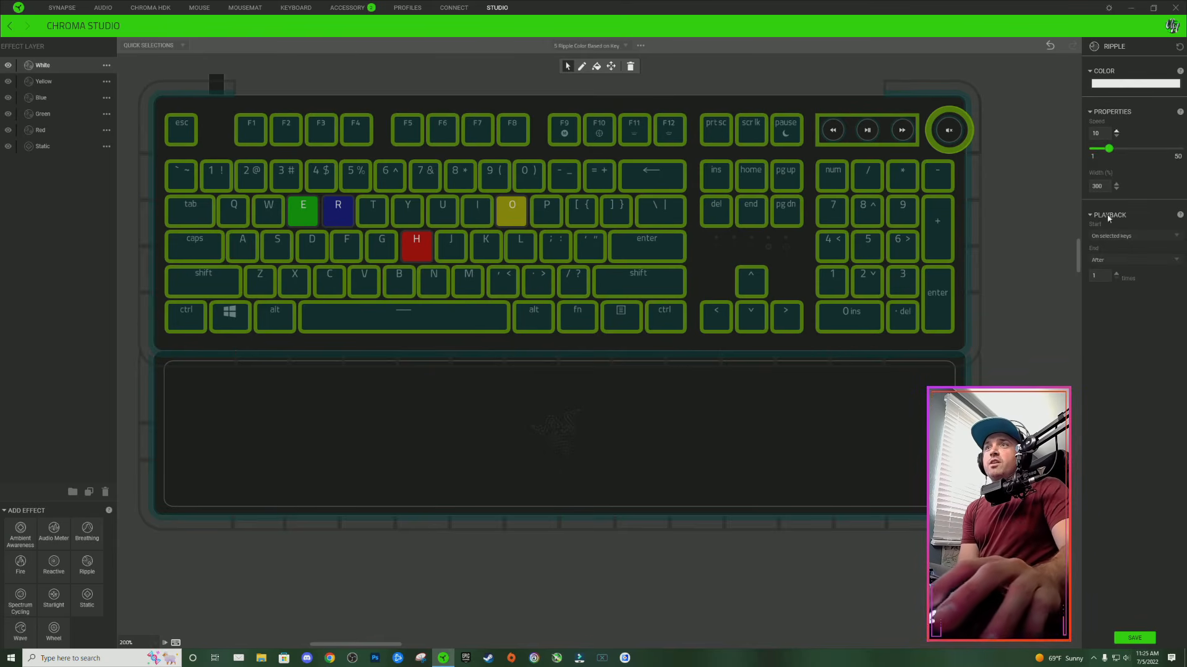
click(1137, 642)
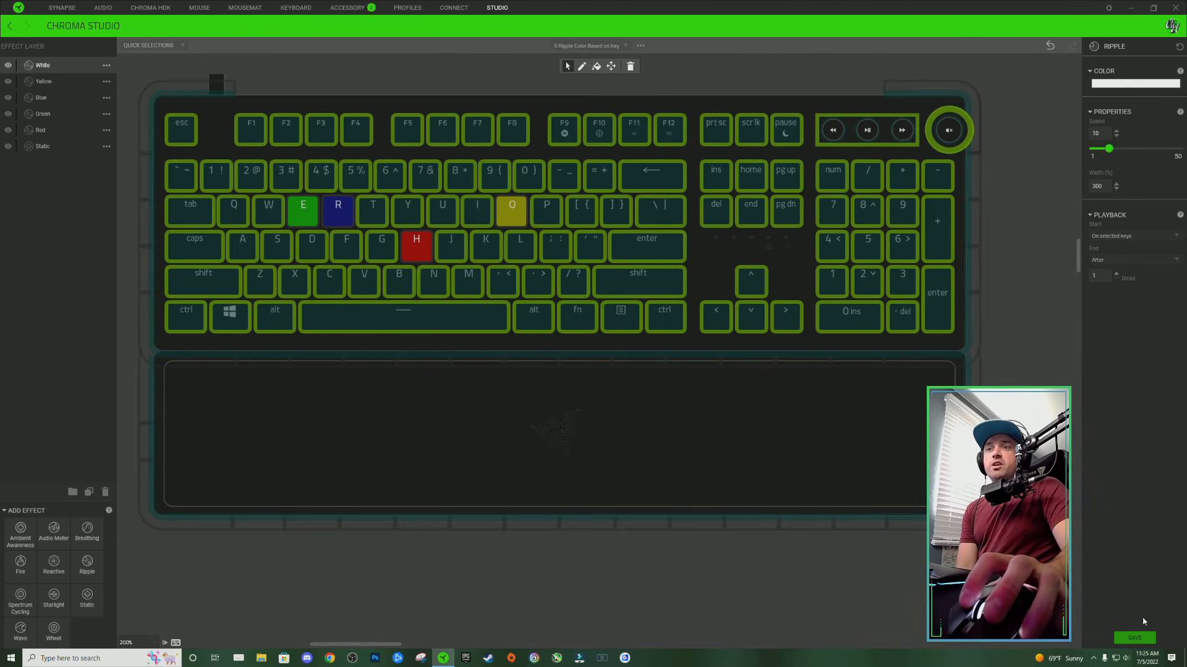